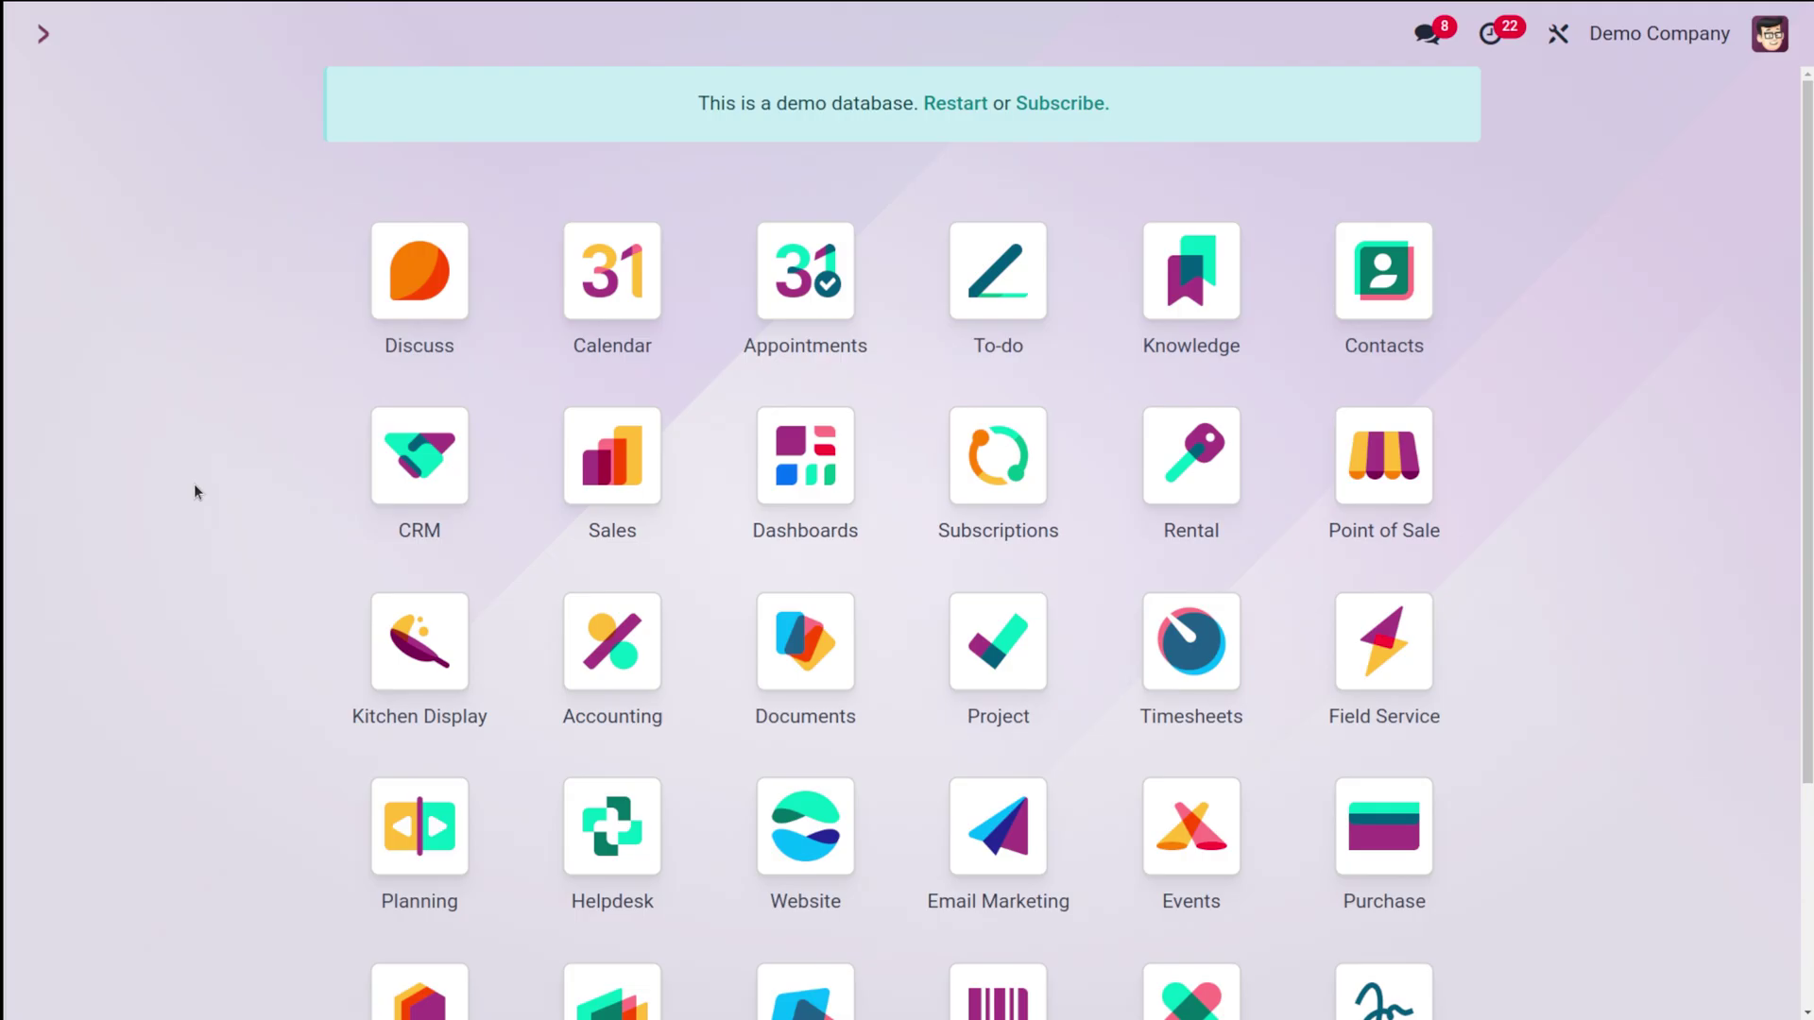
Open the Repairs app to view the list of repair orders.
{"action": "type", "text": "re"}
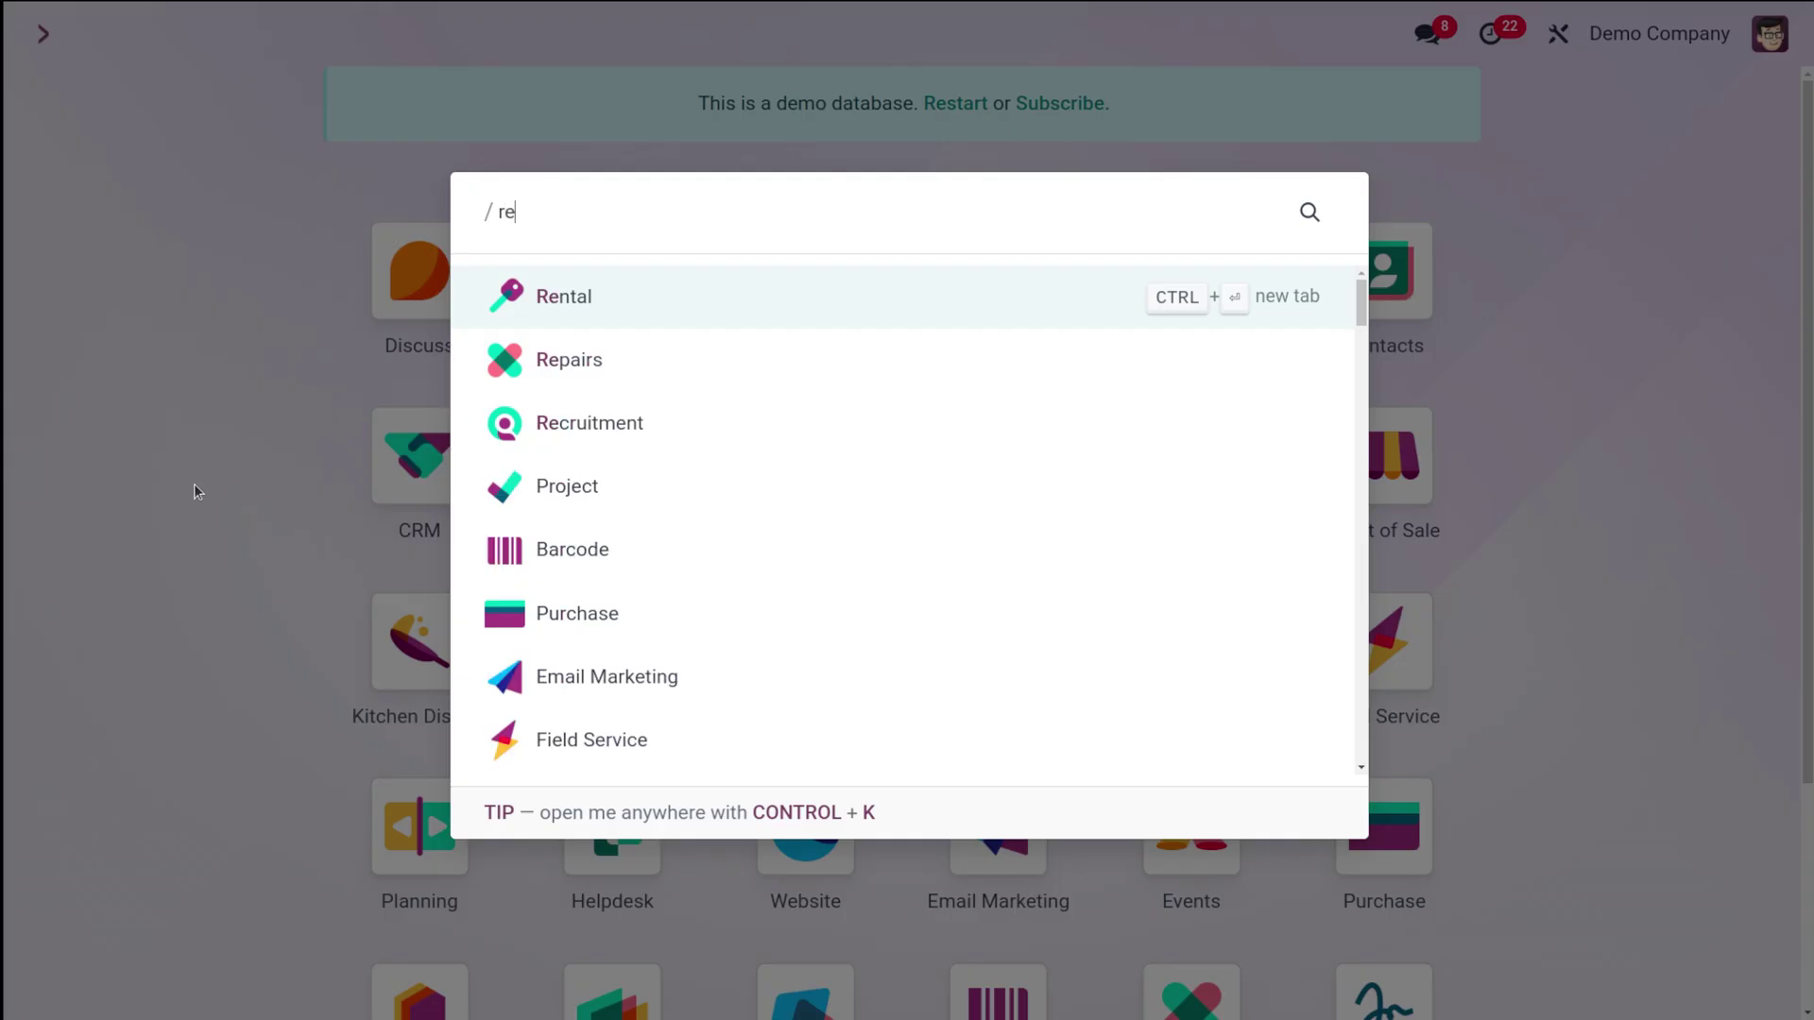
{"action": "left_click", "coordinate": [730, 384]}
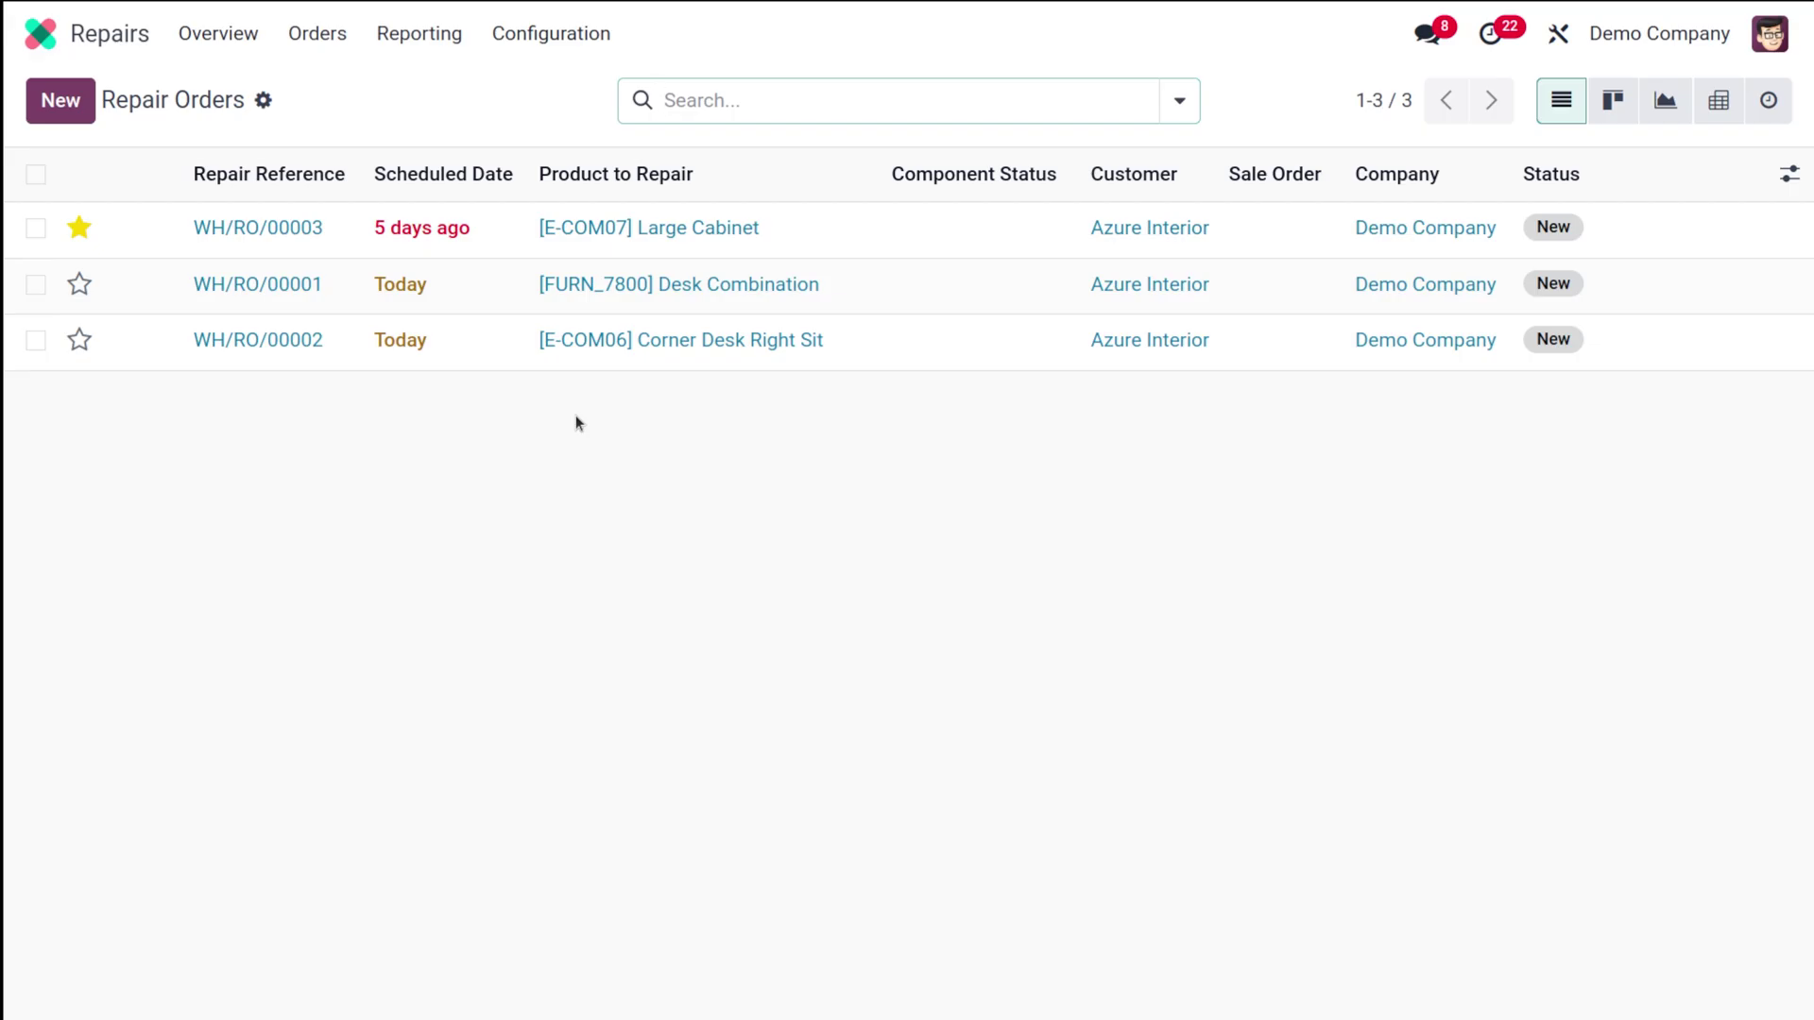
Switch to the Sales app and open the delivery order linked to Deco Addict's $17,250.00 sales order.
{"action": "left_click", "coordinate": [43, 35]}
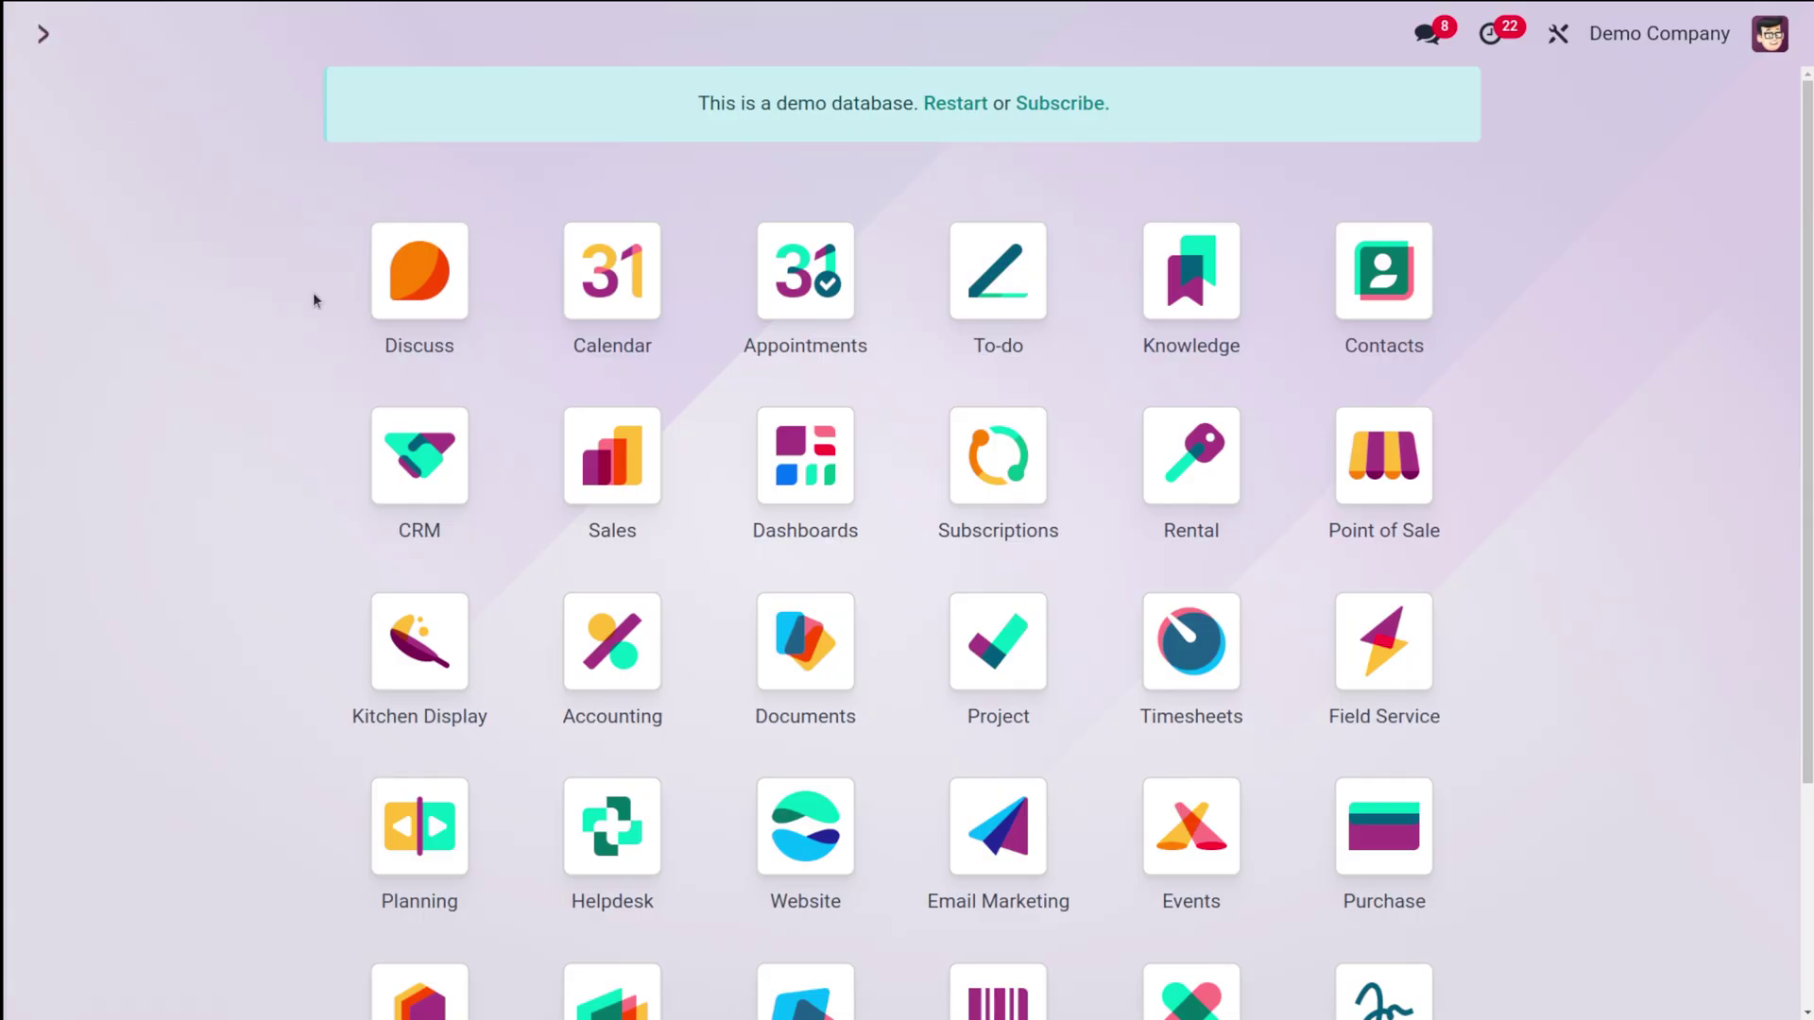
{"action": "type", "text": "sA"}
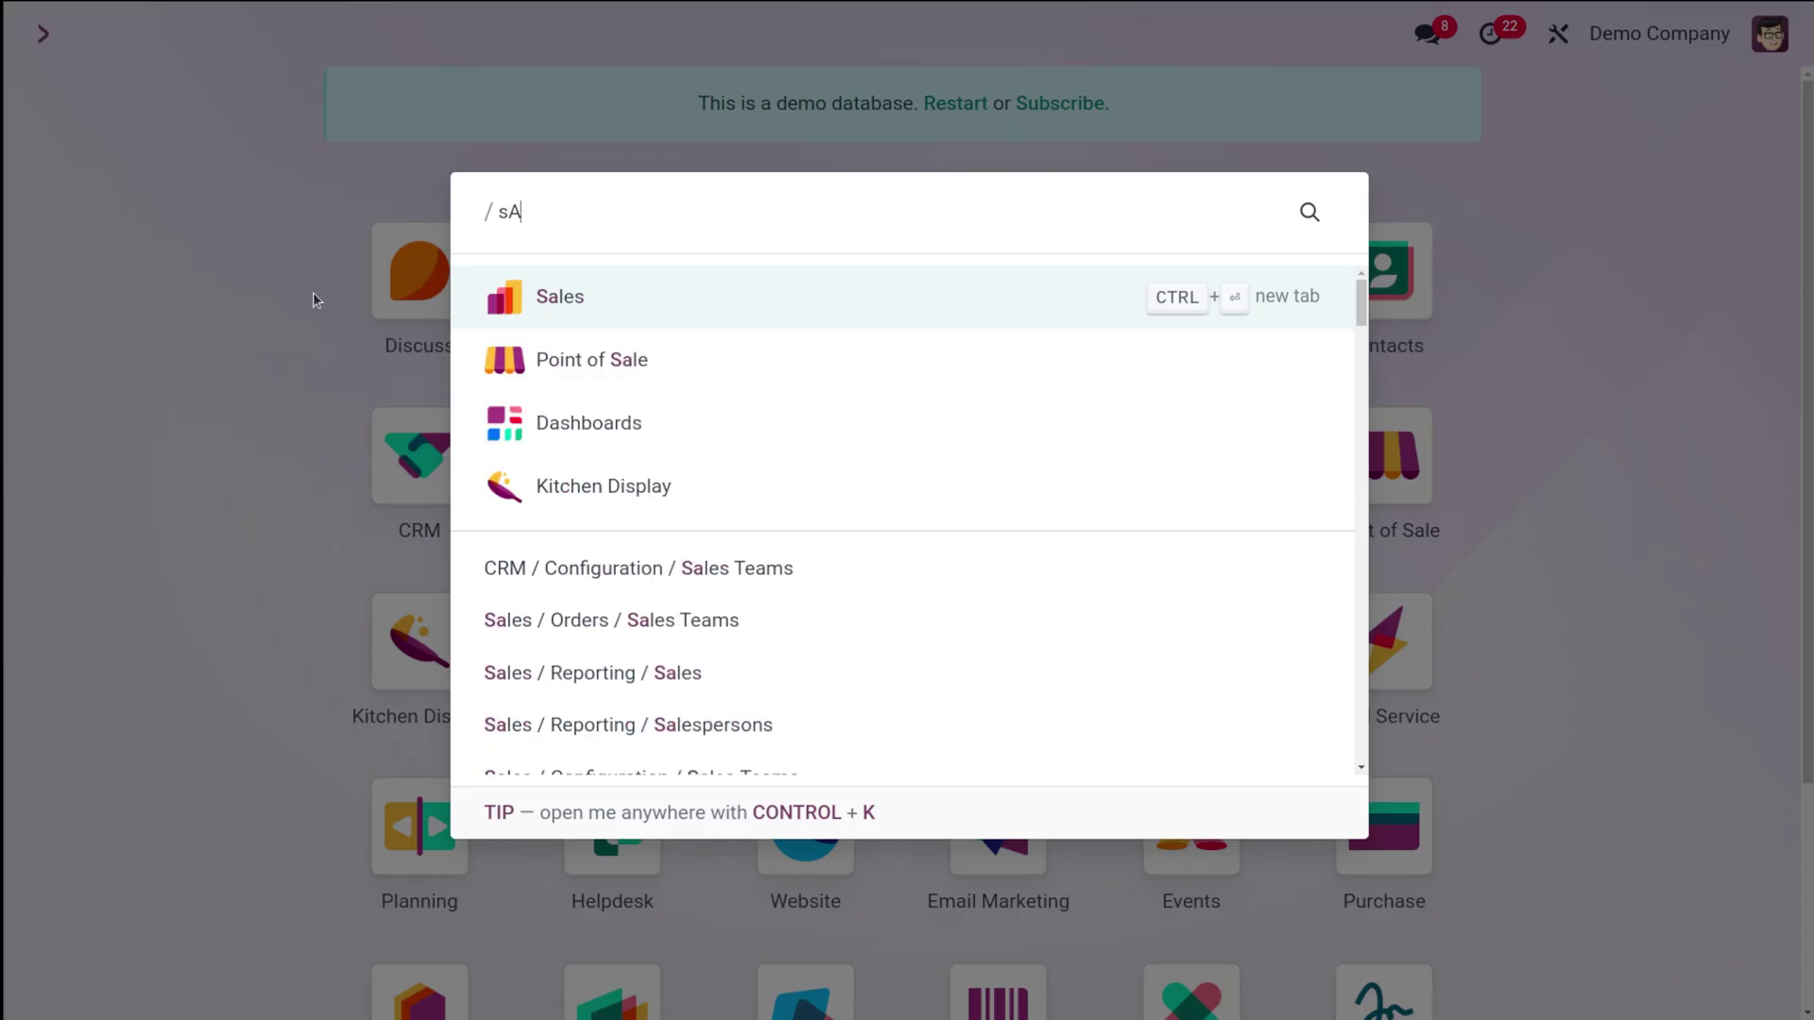
{"action": "left_click", "coordinate": [620, 302]}
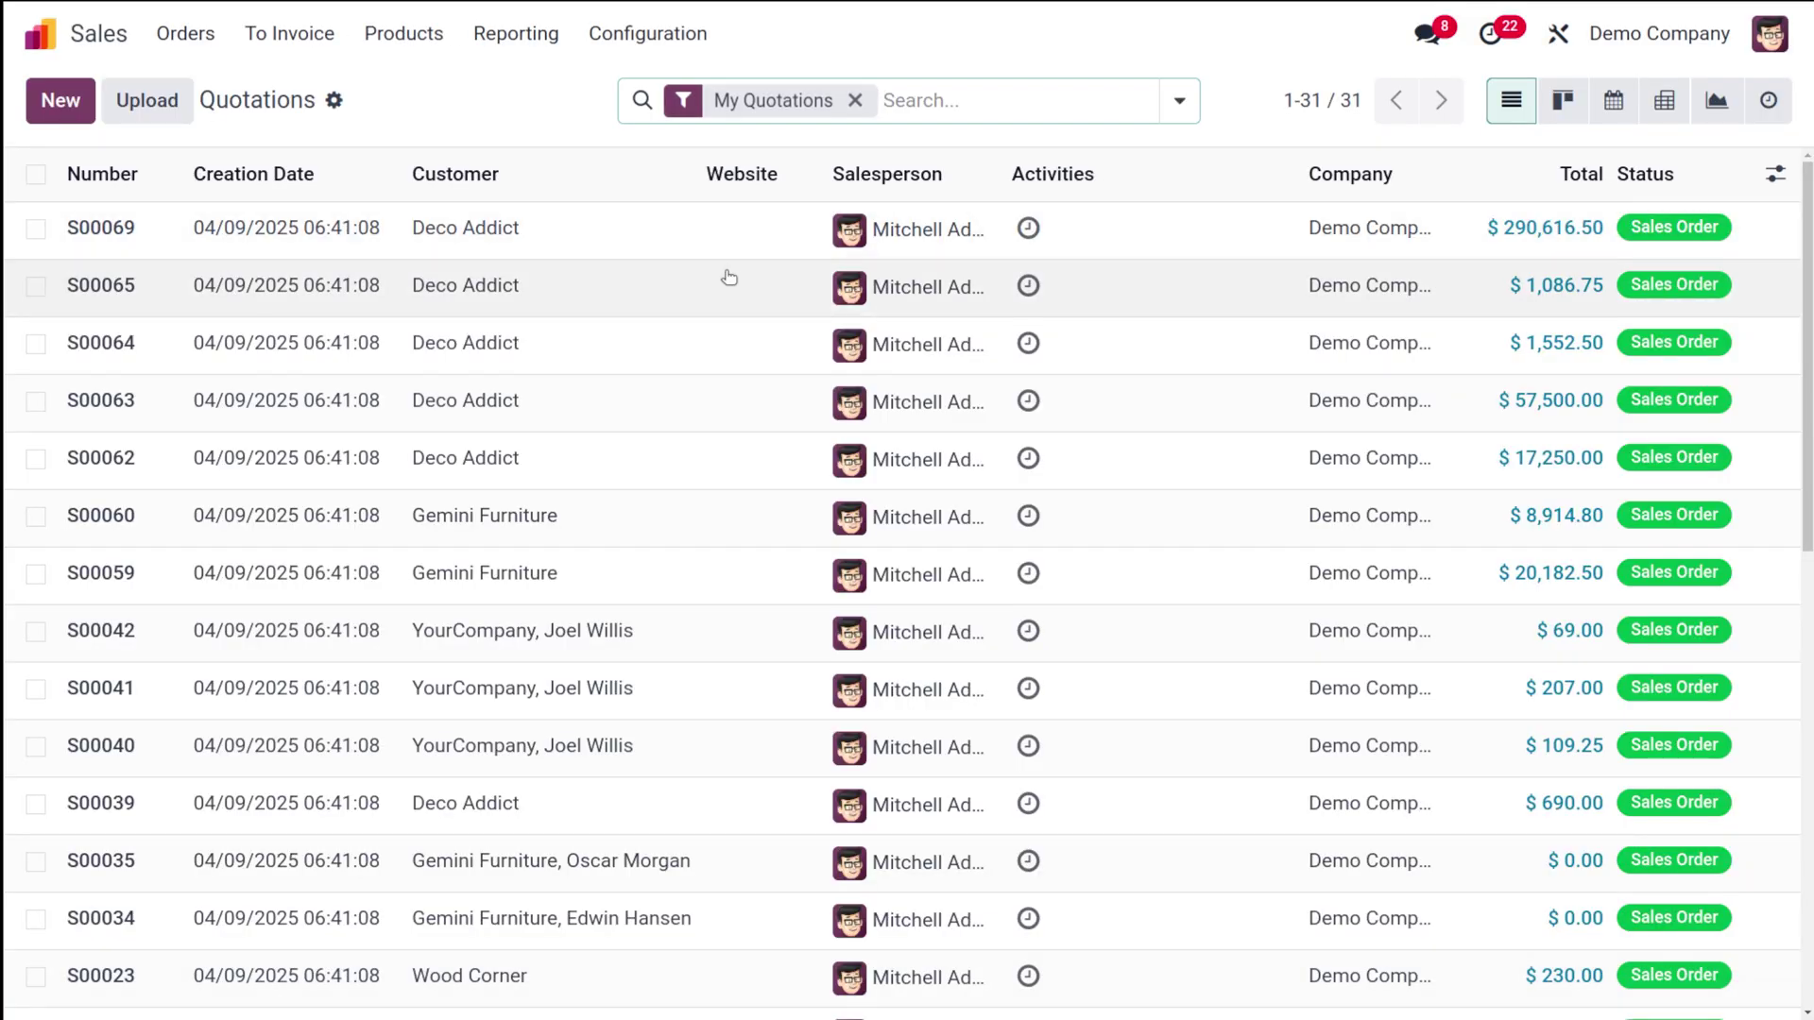
{"action": "left_click", "coordinate": [727, 253]}
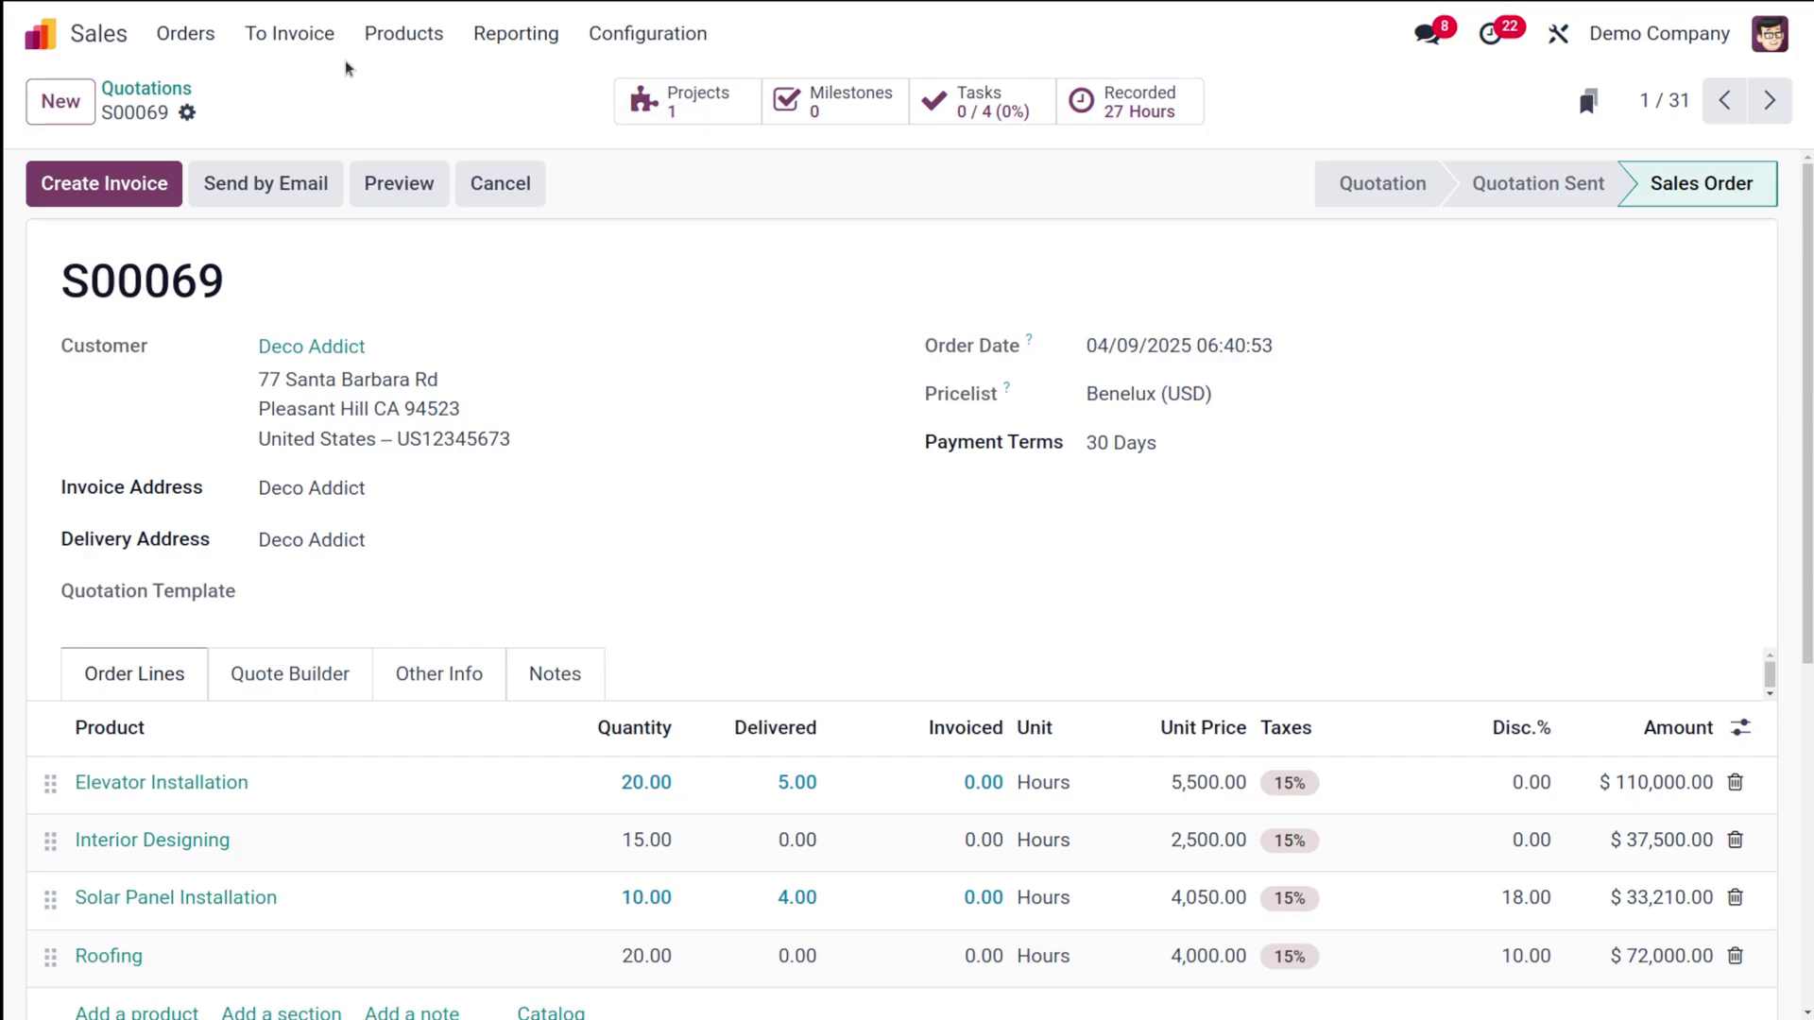
{"action": "left_click", "coordinate": [147, 89]}
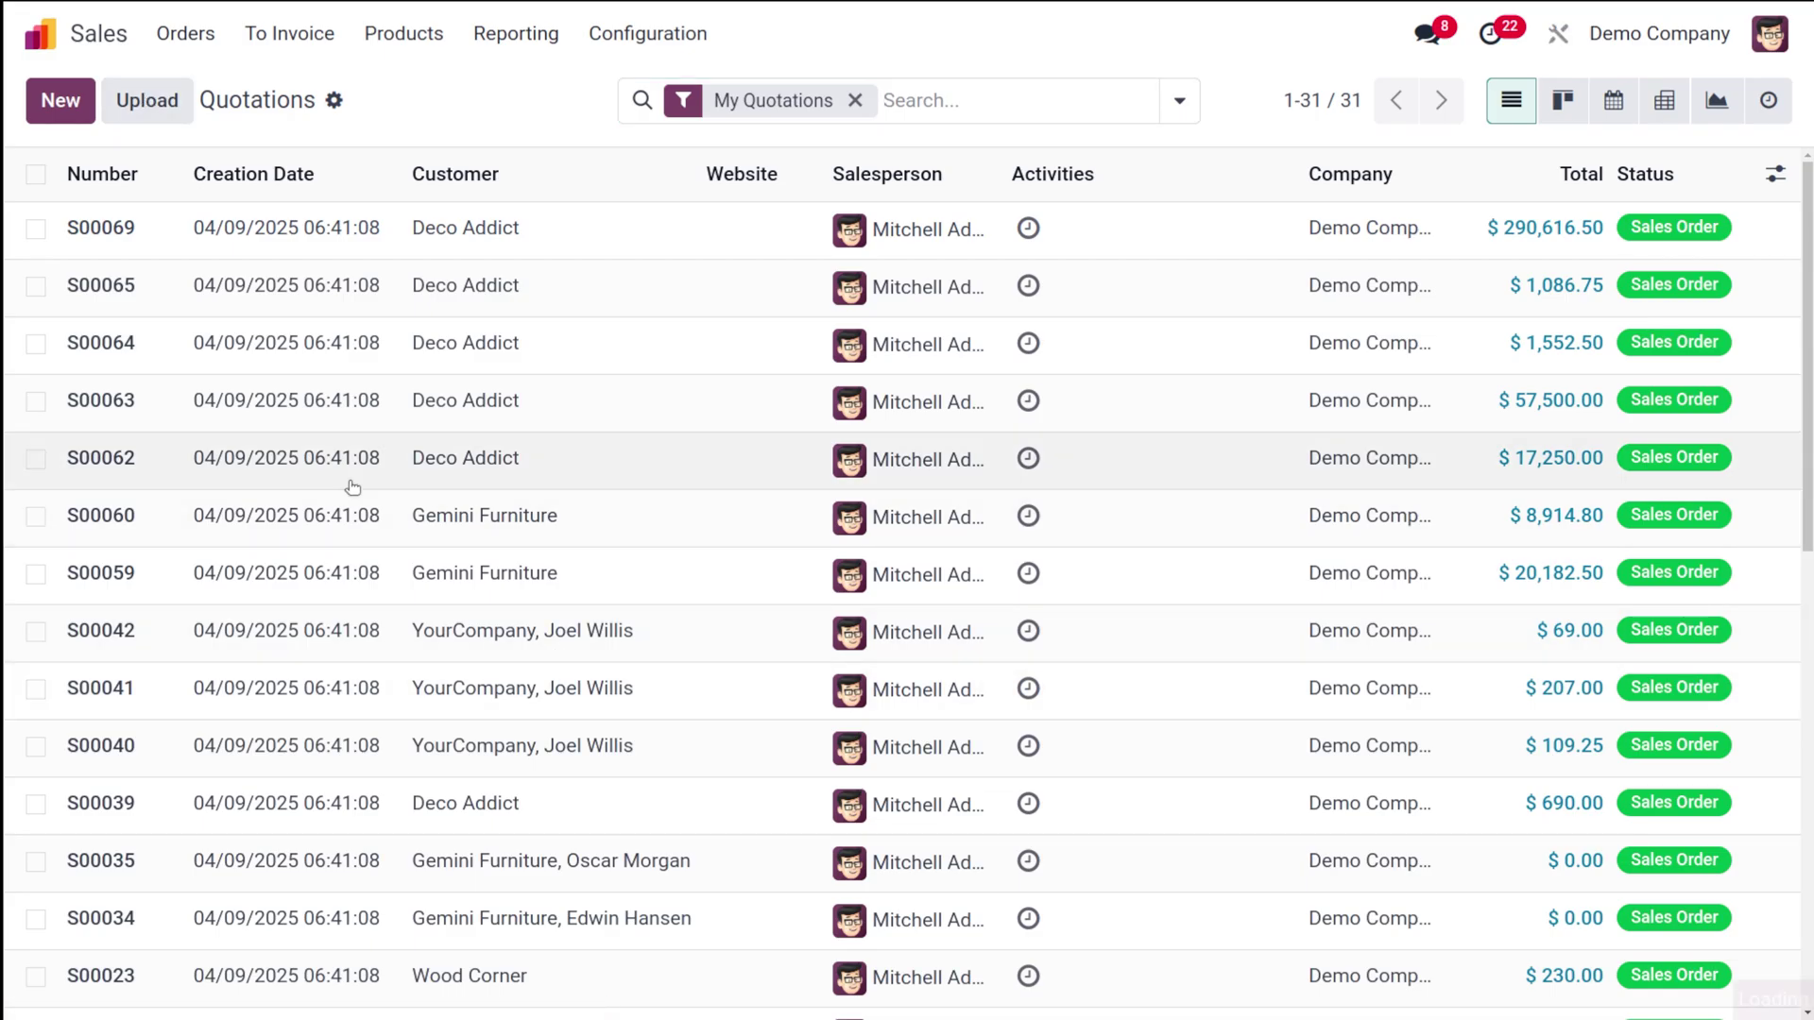
{"action": "left_click", "coordinate": [353, 484]}
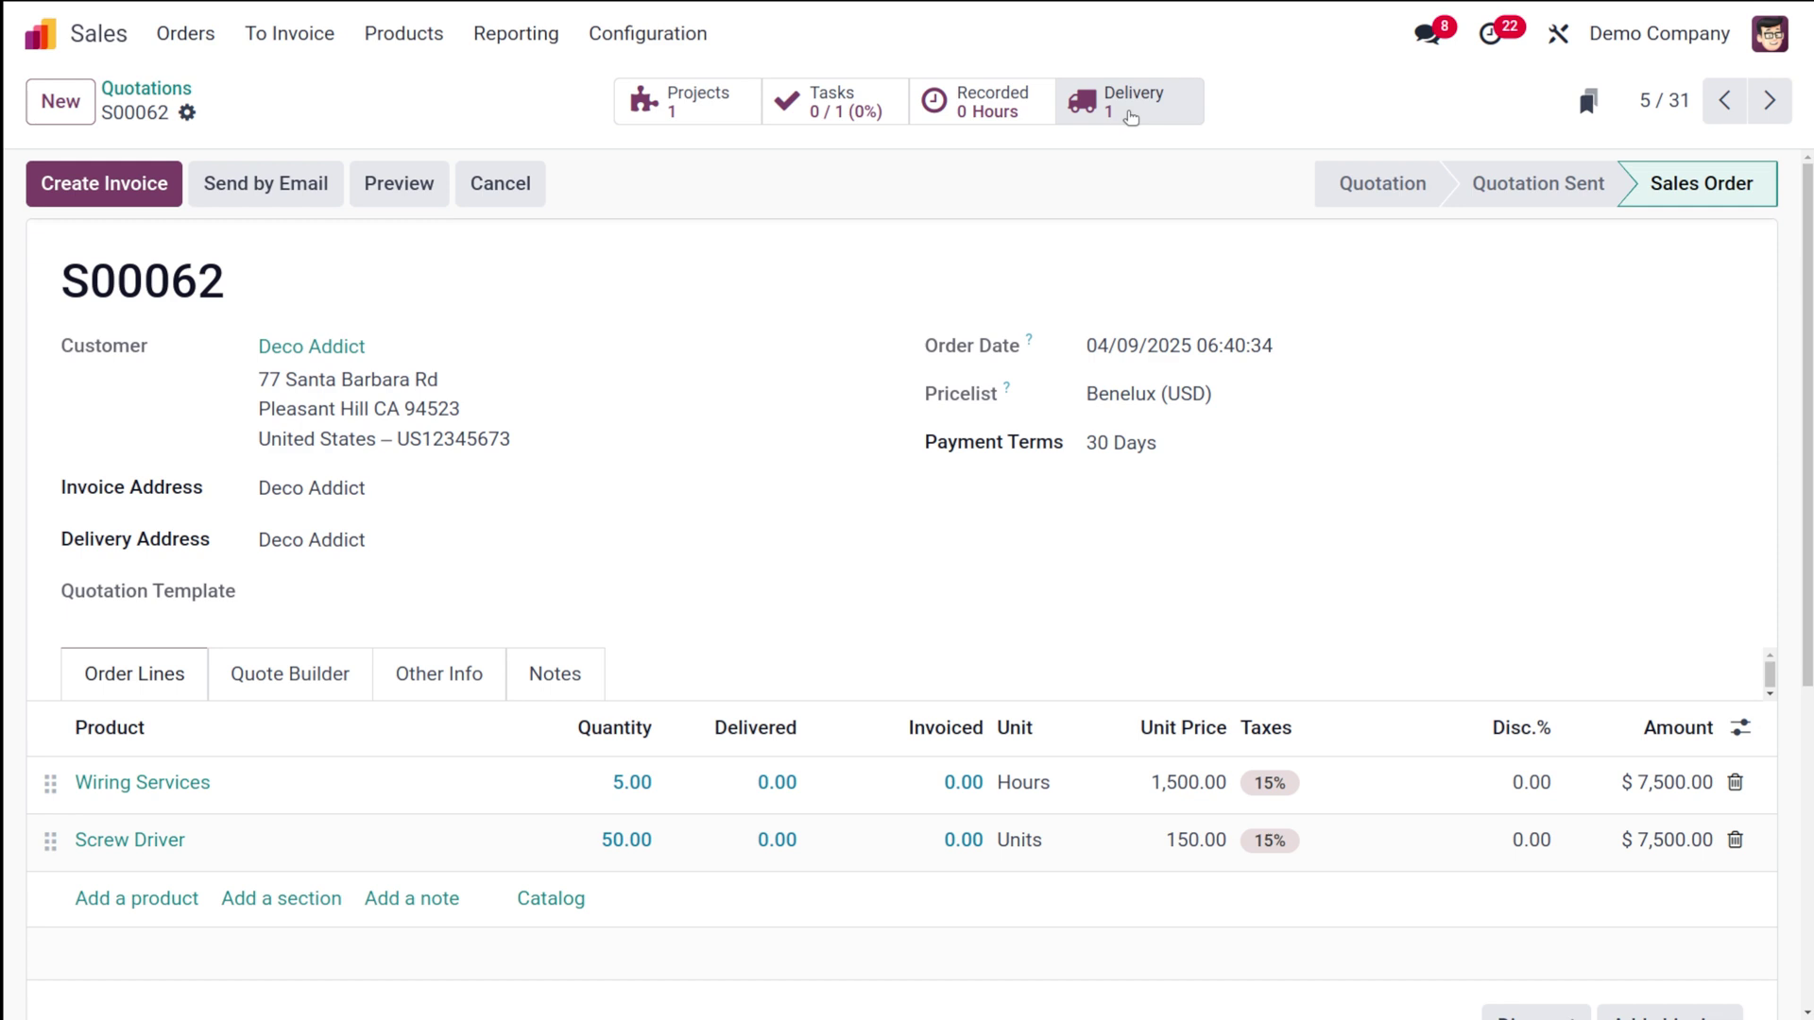
{"action": "left_click", "coordinate": [1131, 116]}
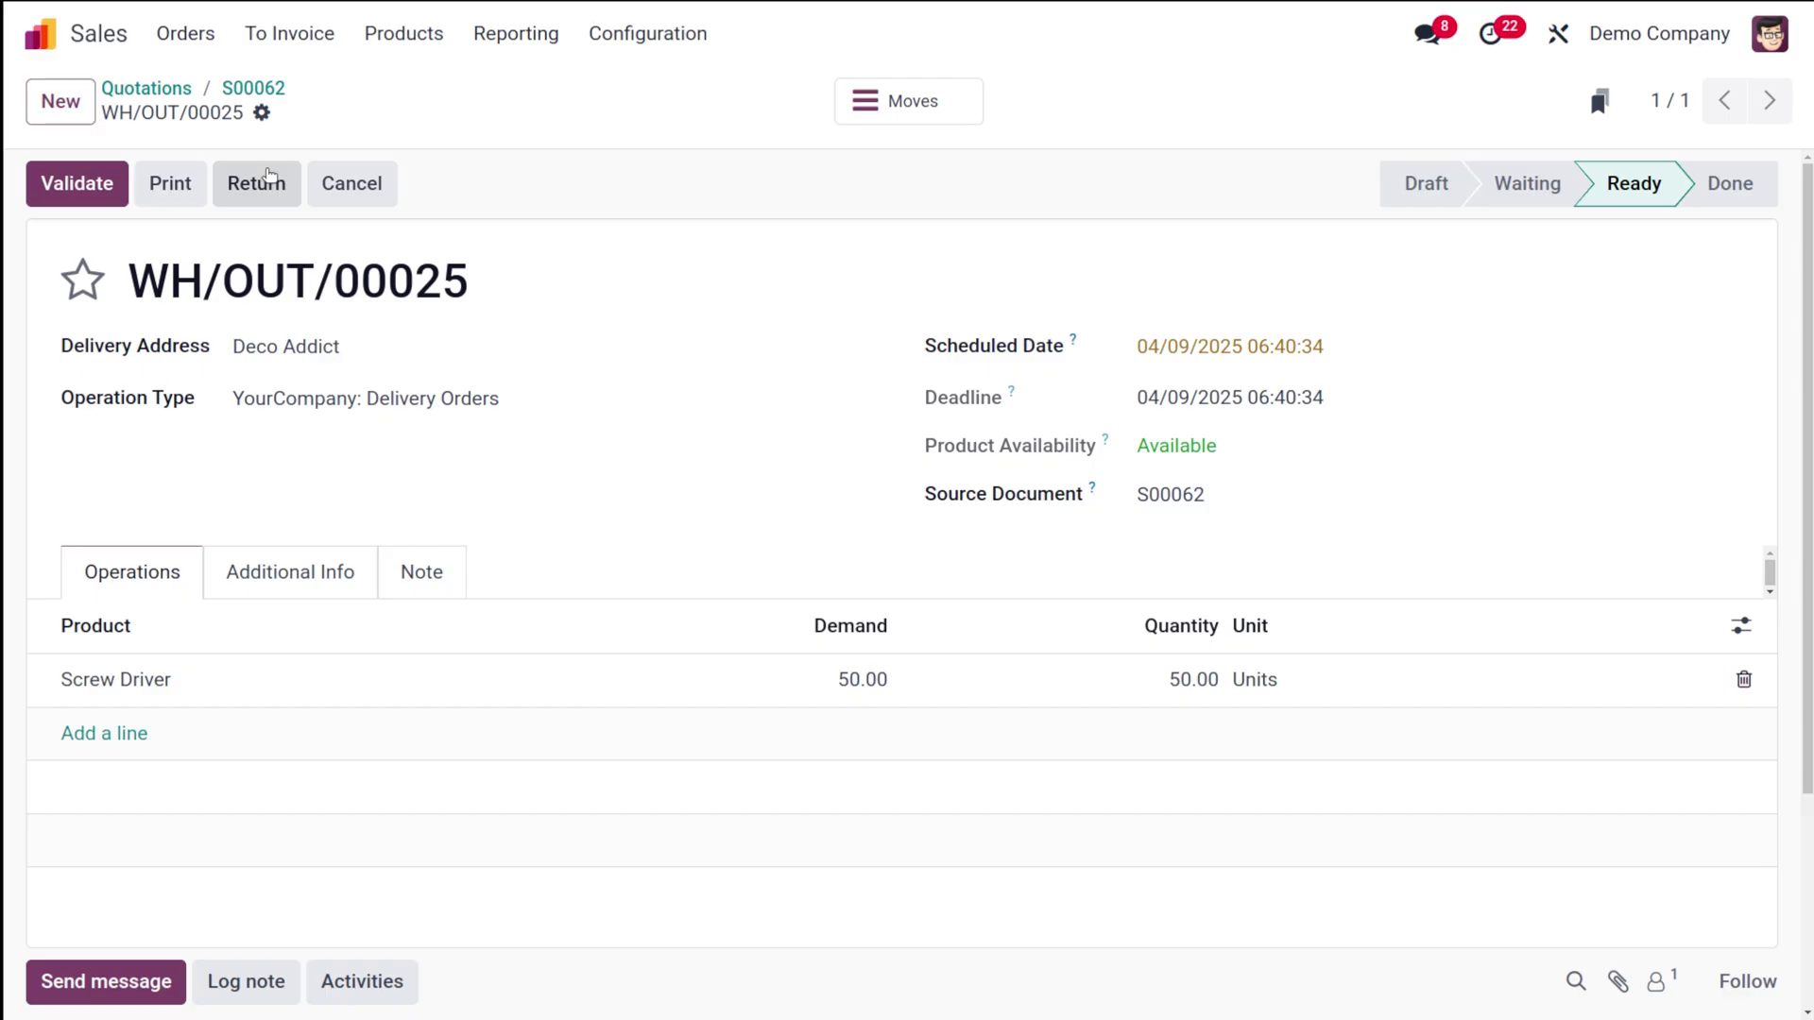
Create a return of 1 Screw Driver from the delivery order and validate the return receipt.
{"action": "left_click", "coordinate": [272, 180]}
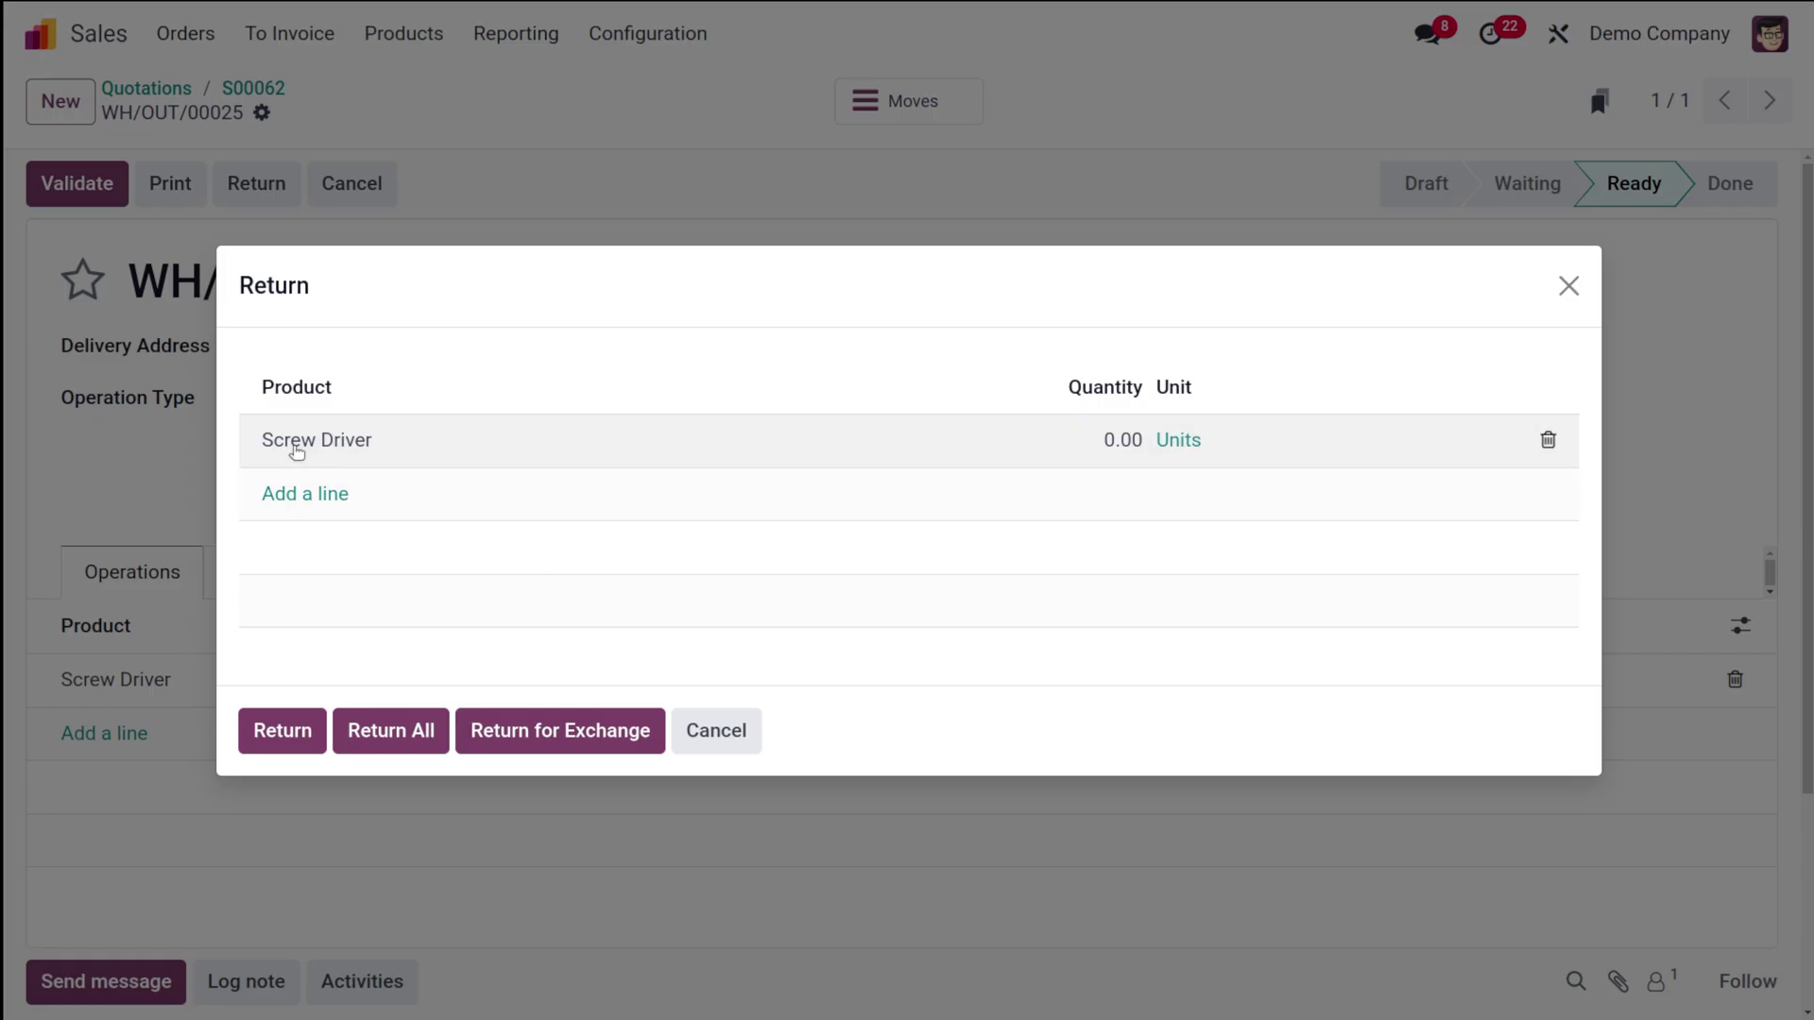
{"action": "left_click", "coordinate": [1095, 449]}
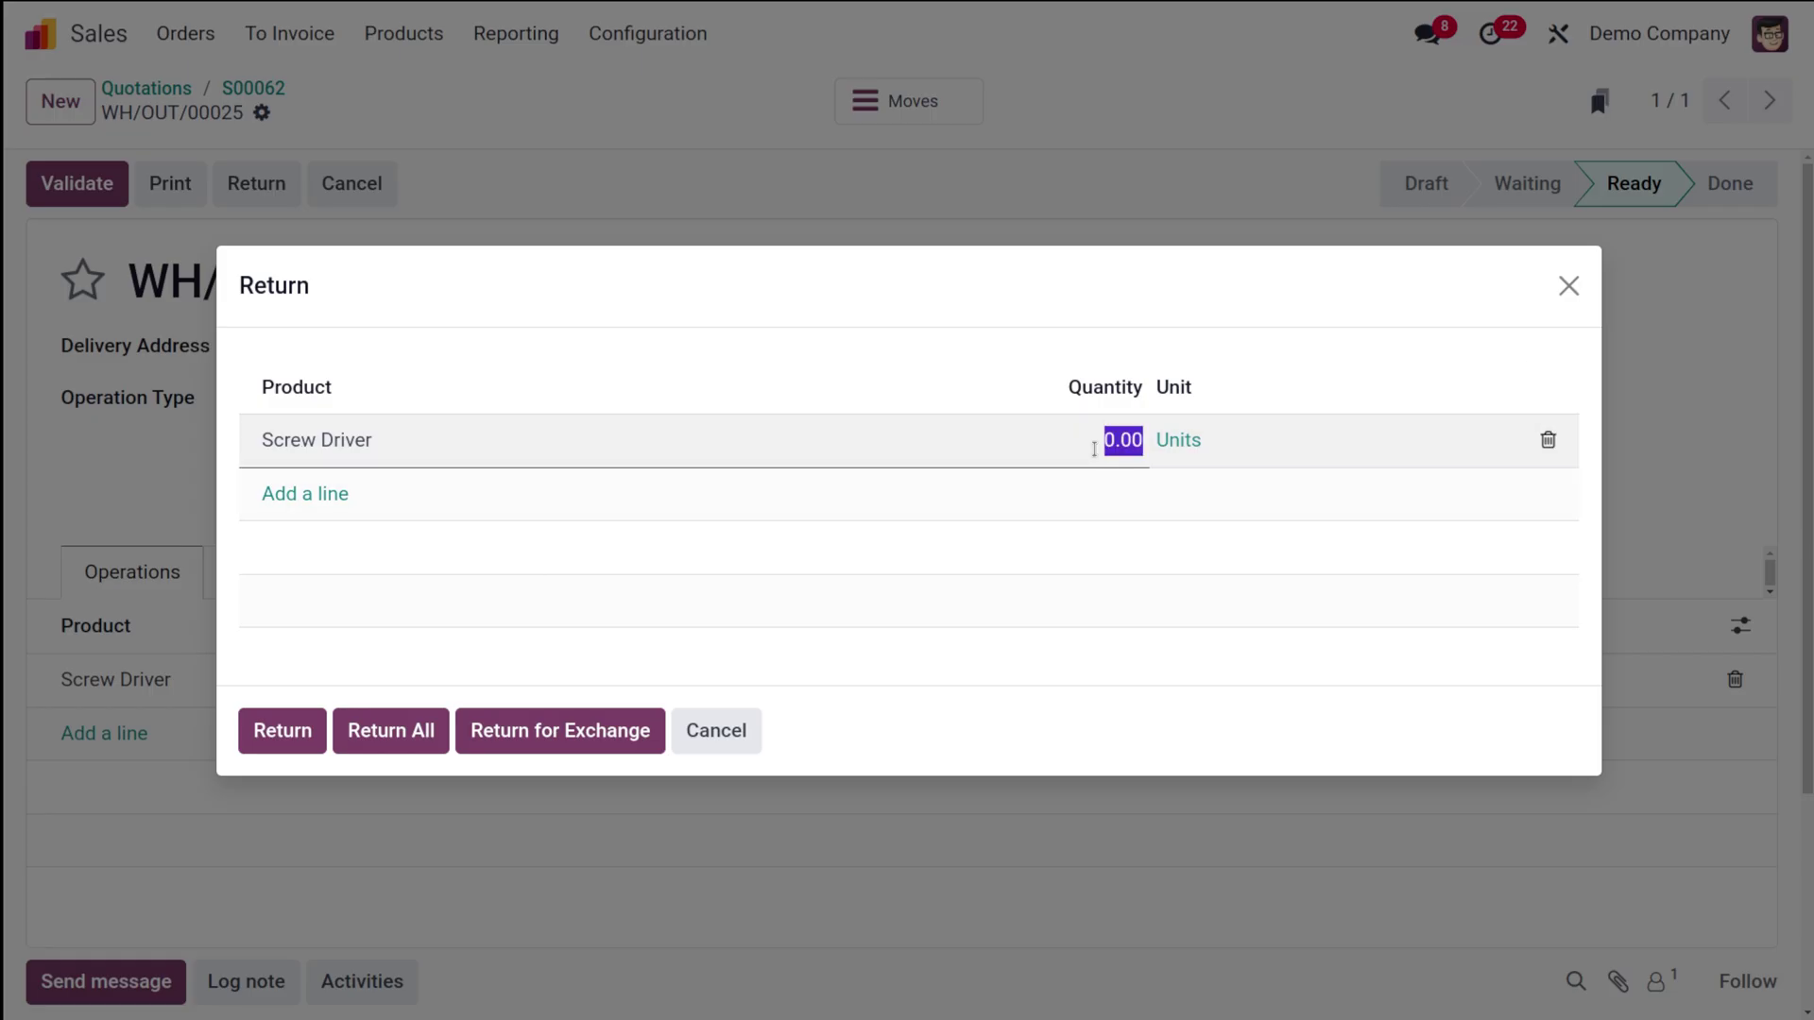
{"action": "type", "text": "1"}
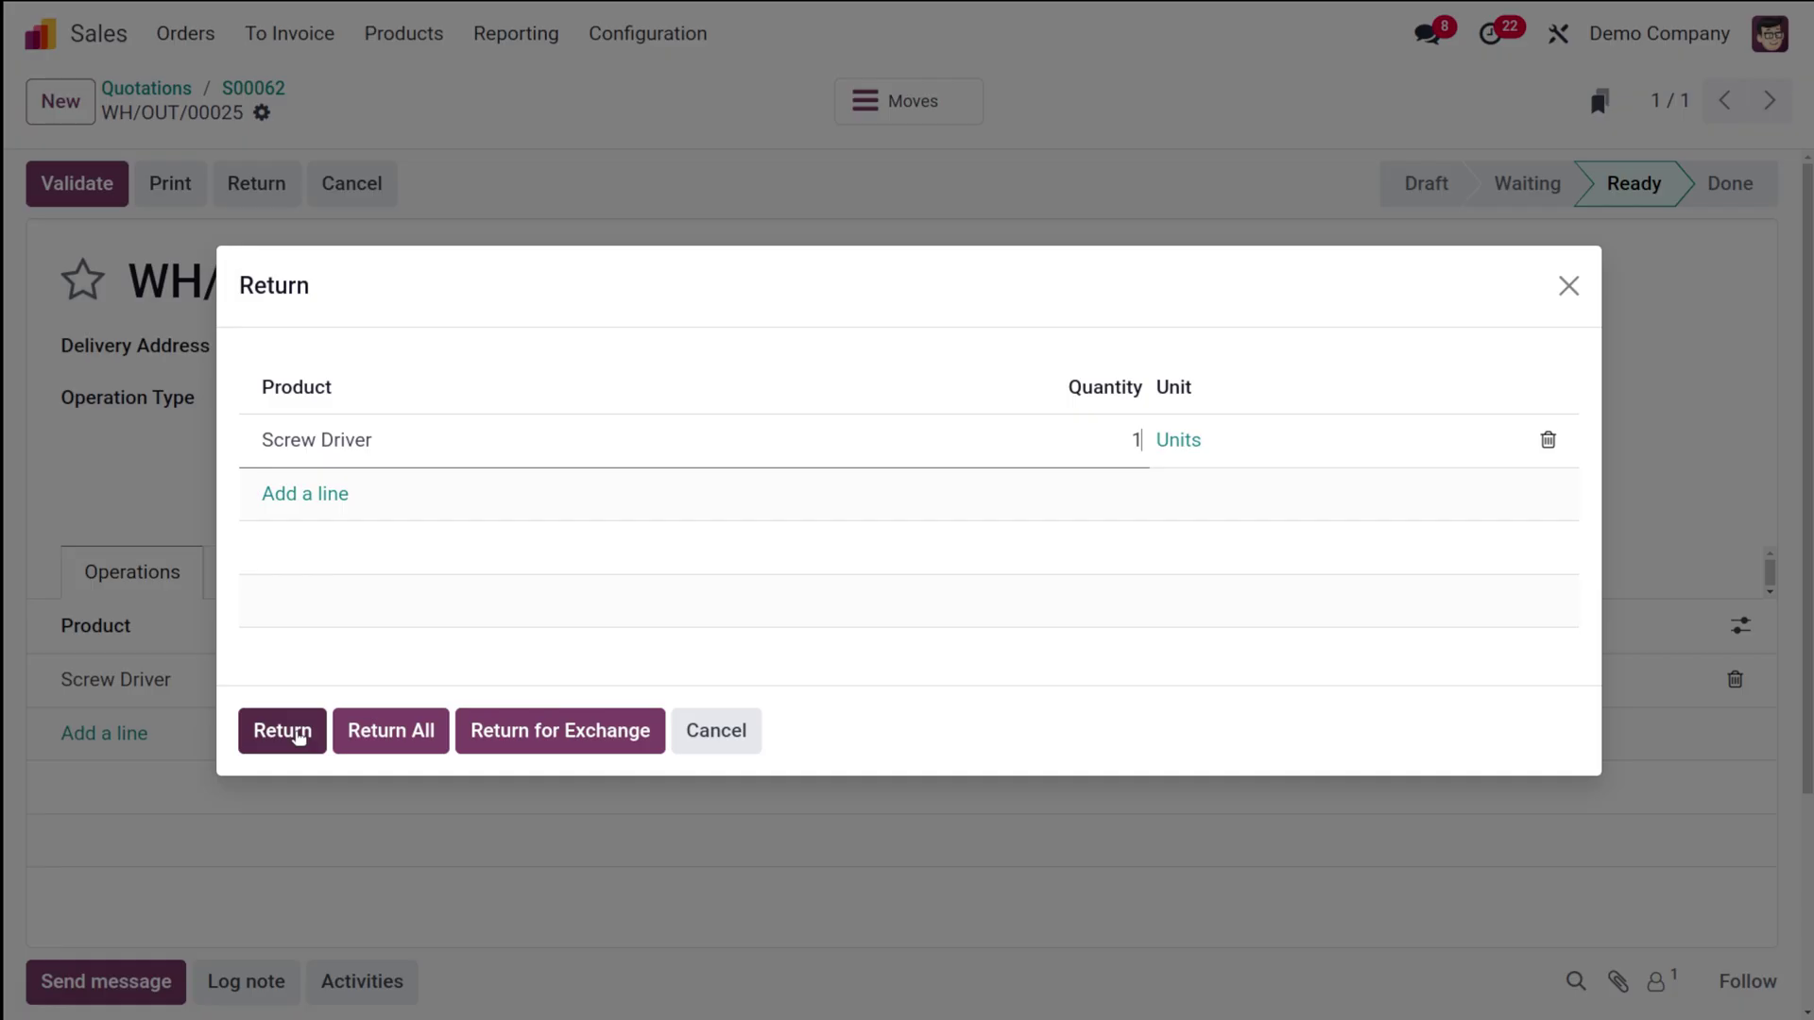
{"action": "left_click", "coordinate": [298, 736]}
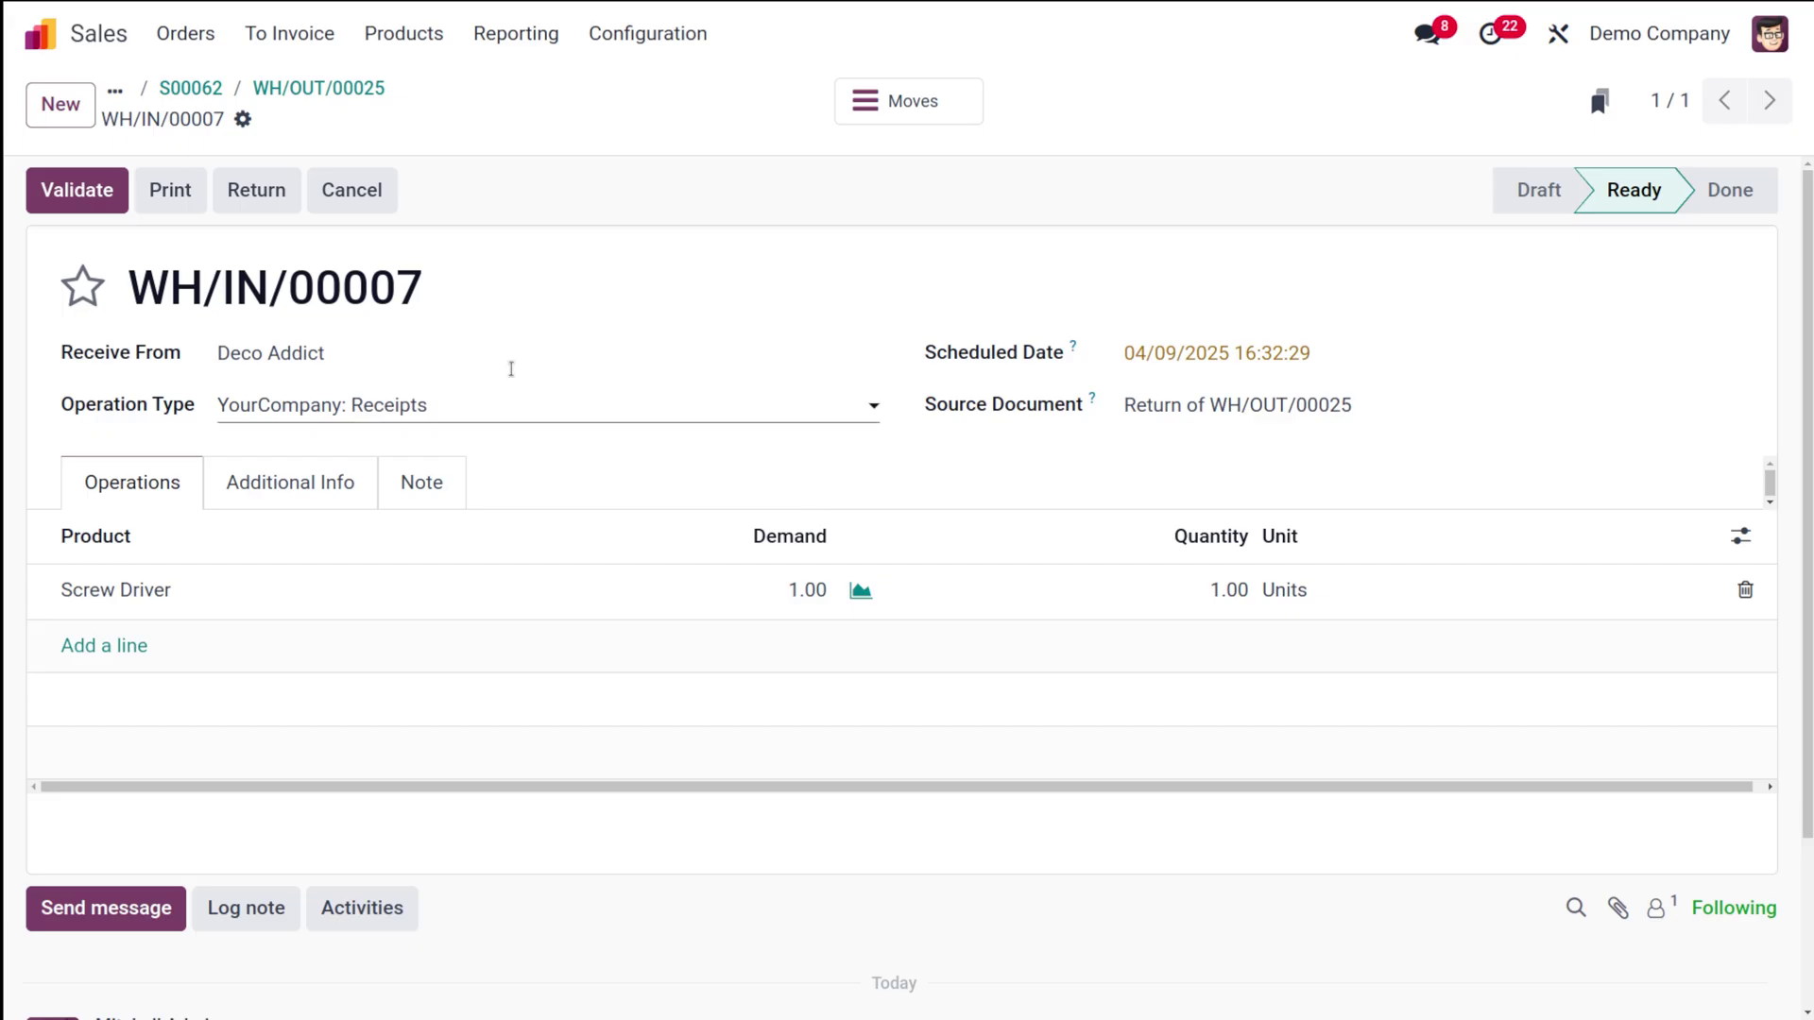
{"action": "left_click", "coordinate": [92, 198]}
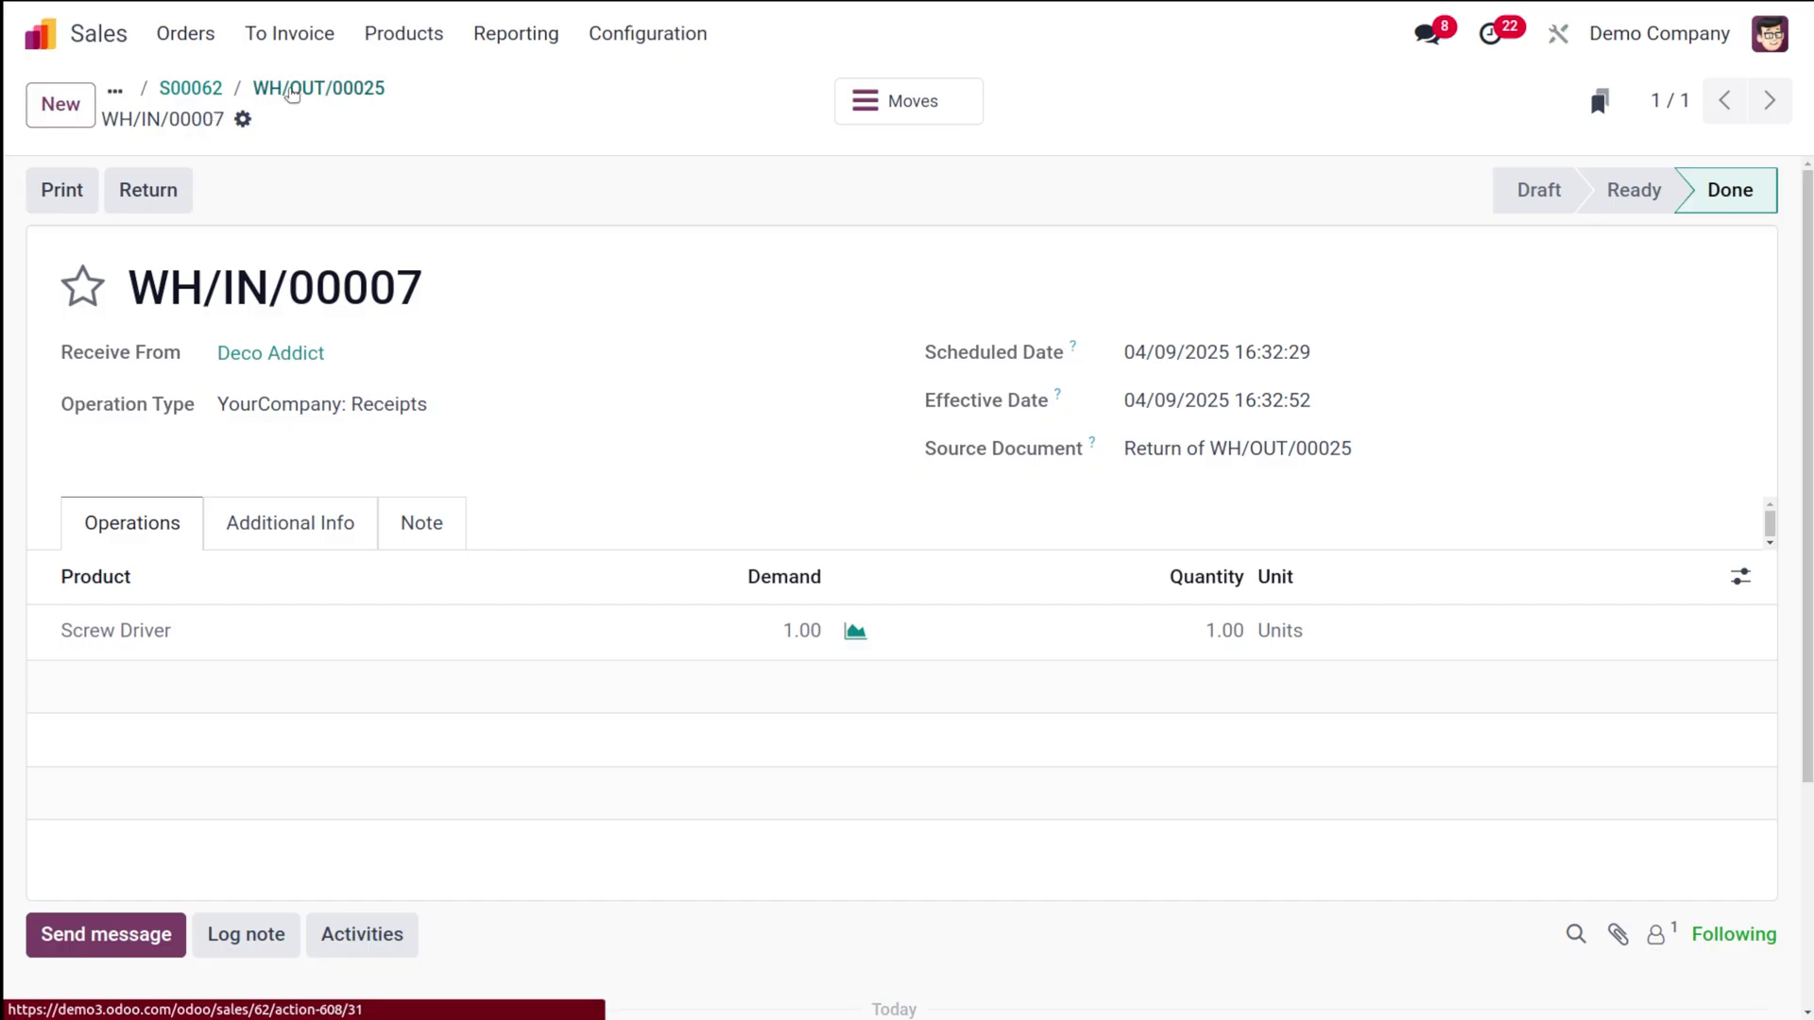
Validate the original Screw Driver delivery order with SMS confirmation and open its linked return.
{"action": "left_click", "coordinate": [289, 88]}
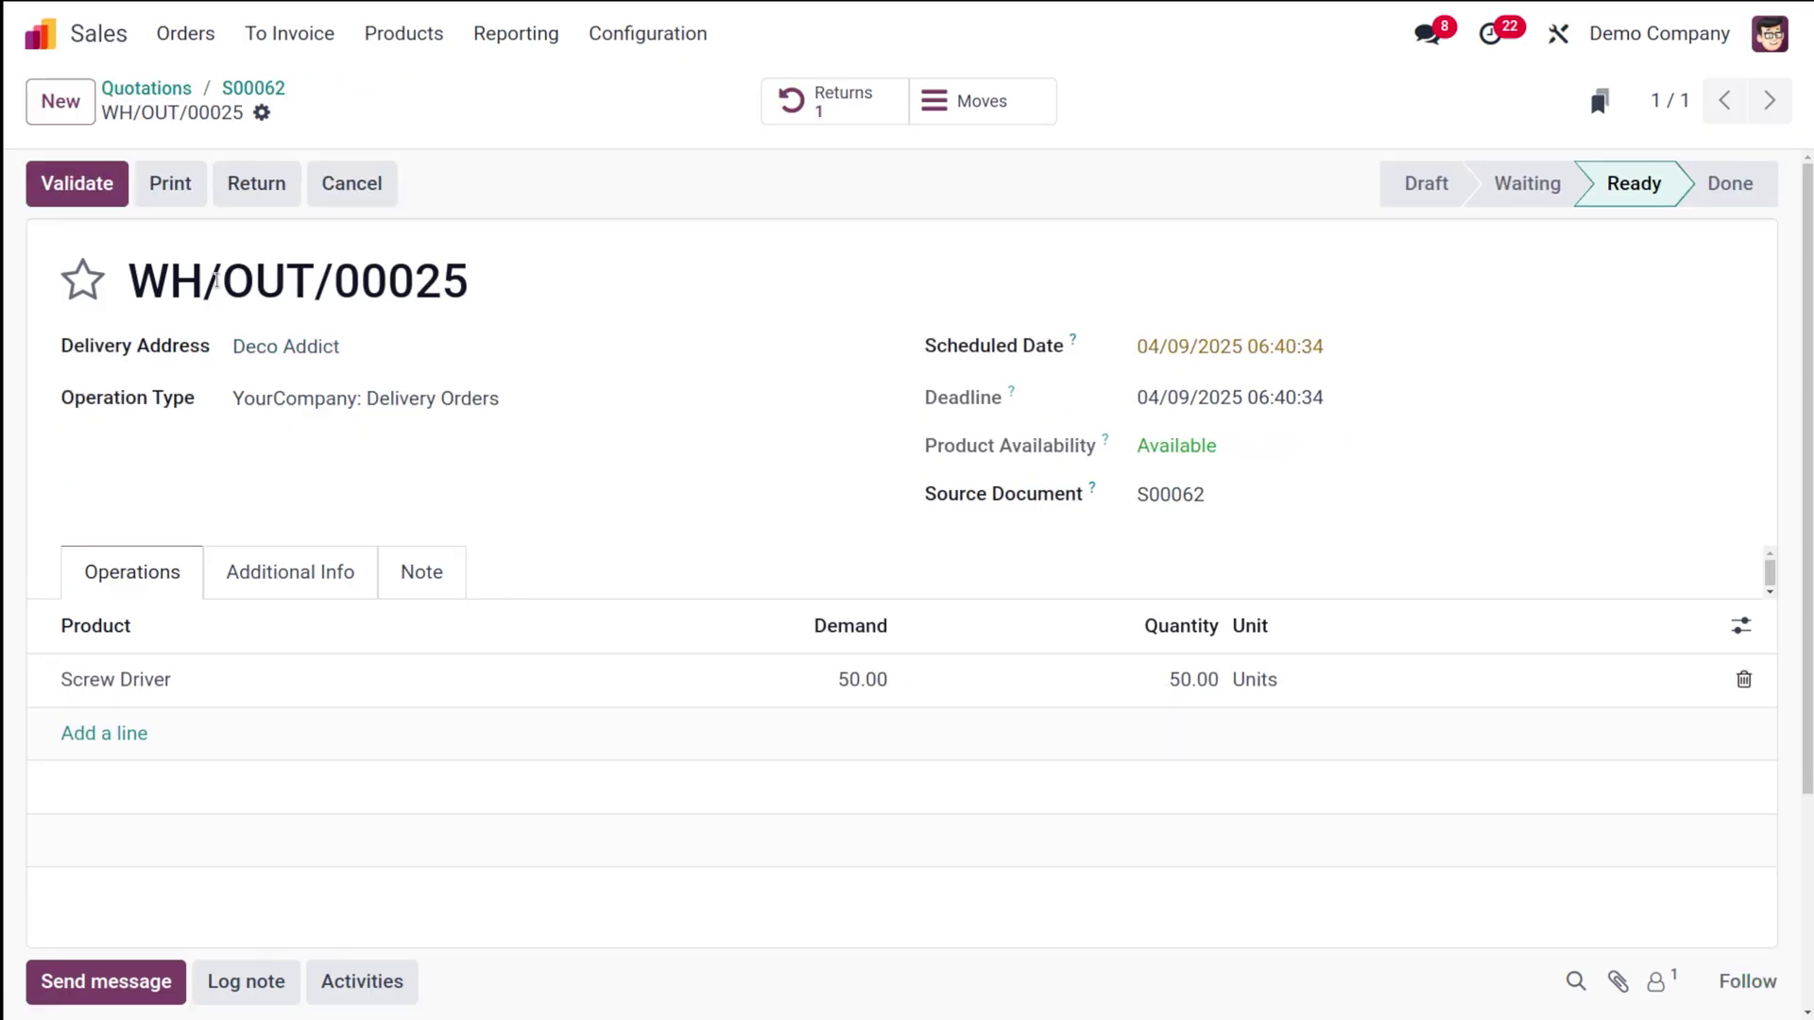
{"action": "left_click", "coordinate": [92, 205]}
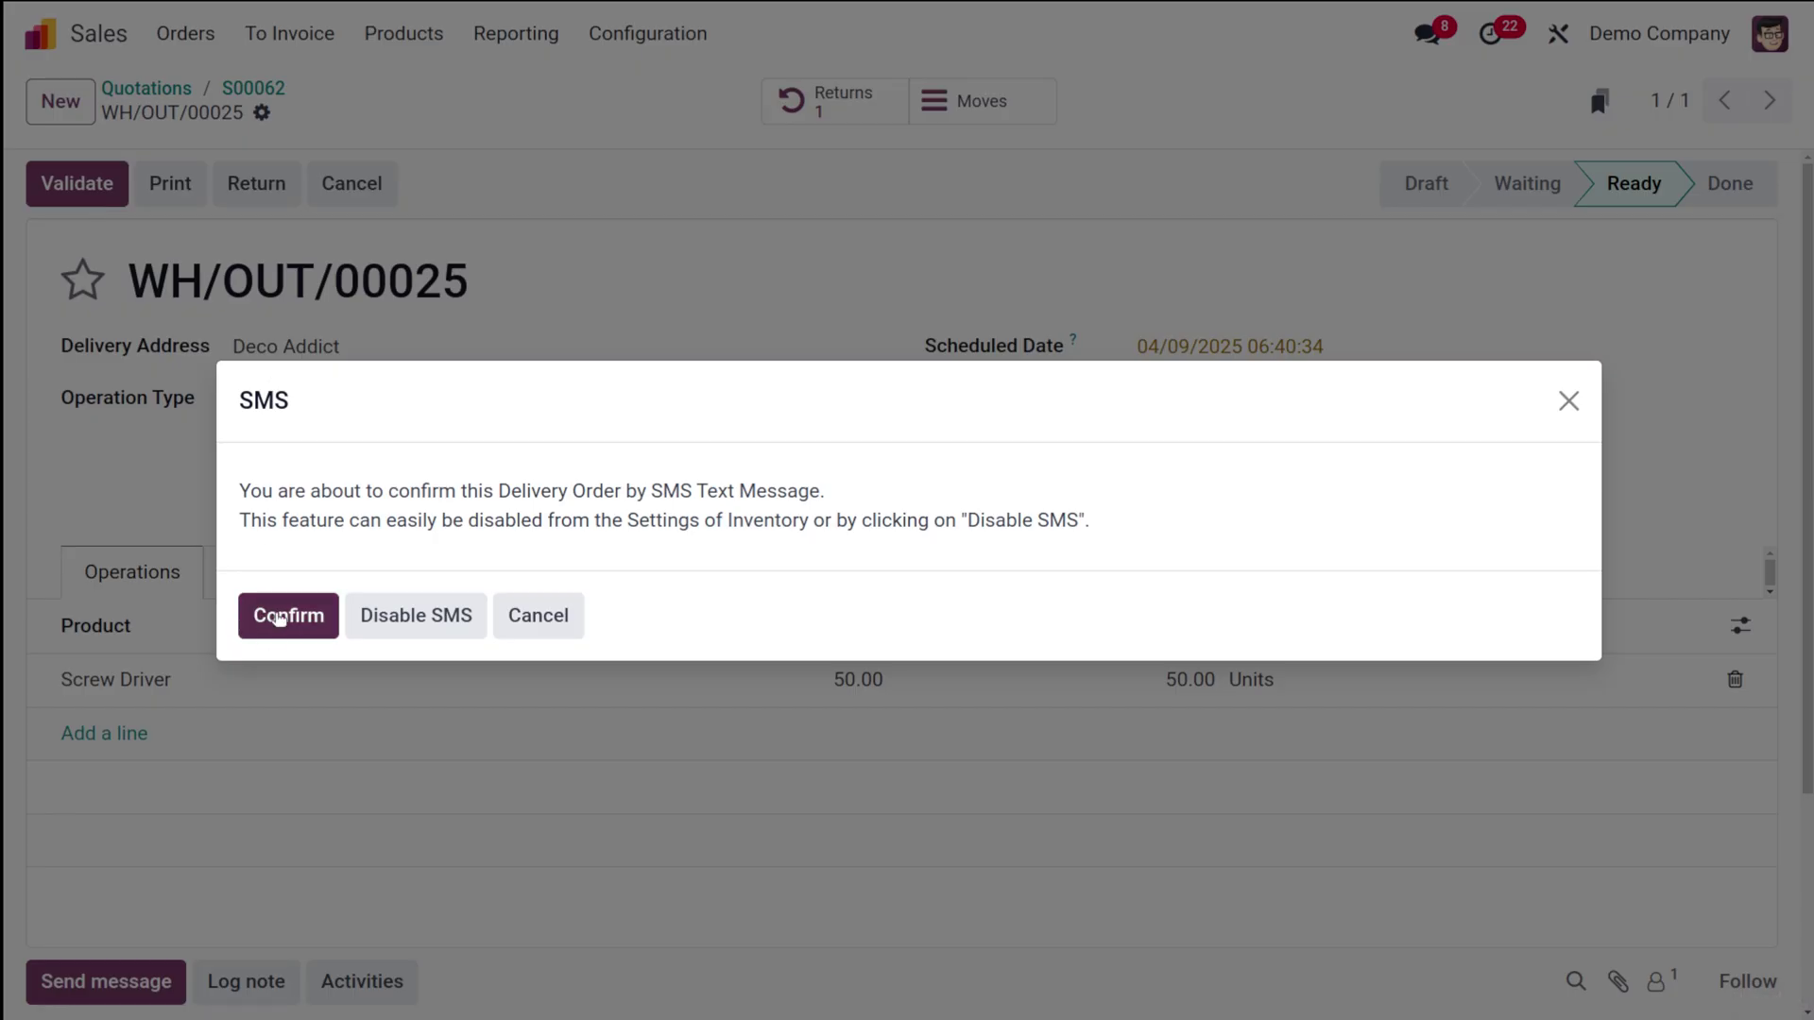
{"action": "left_click", "coordinate": [278, 614]}
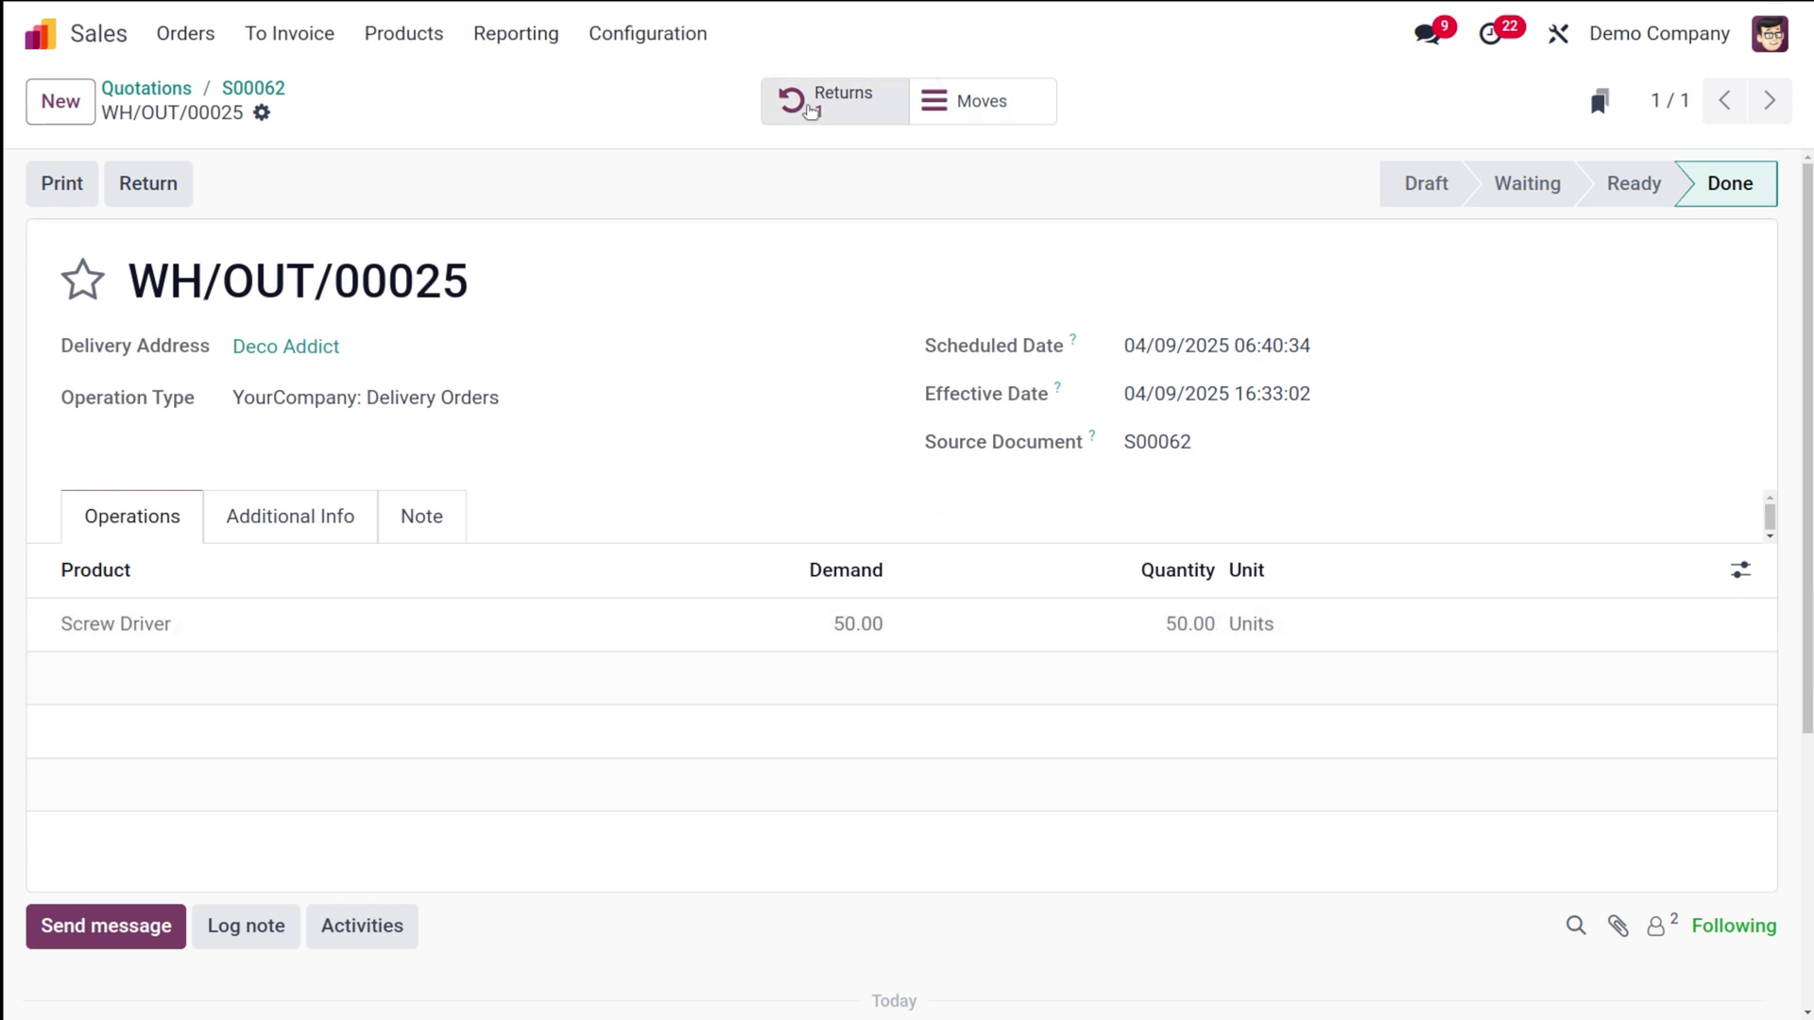
{"action": "left_click", "coordinate": [811, 110]}
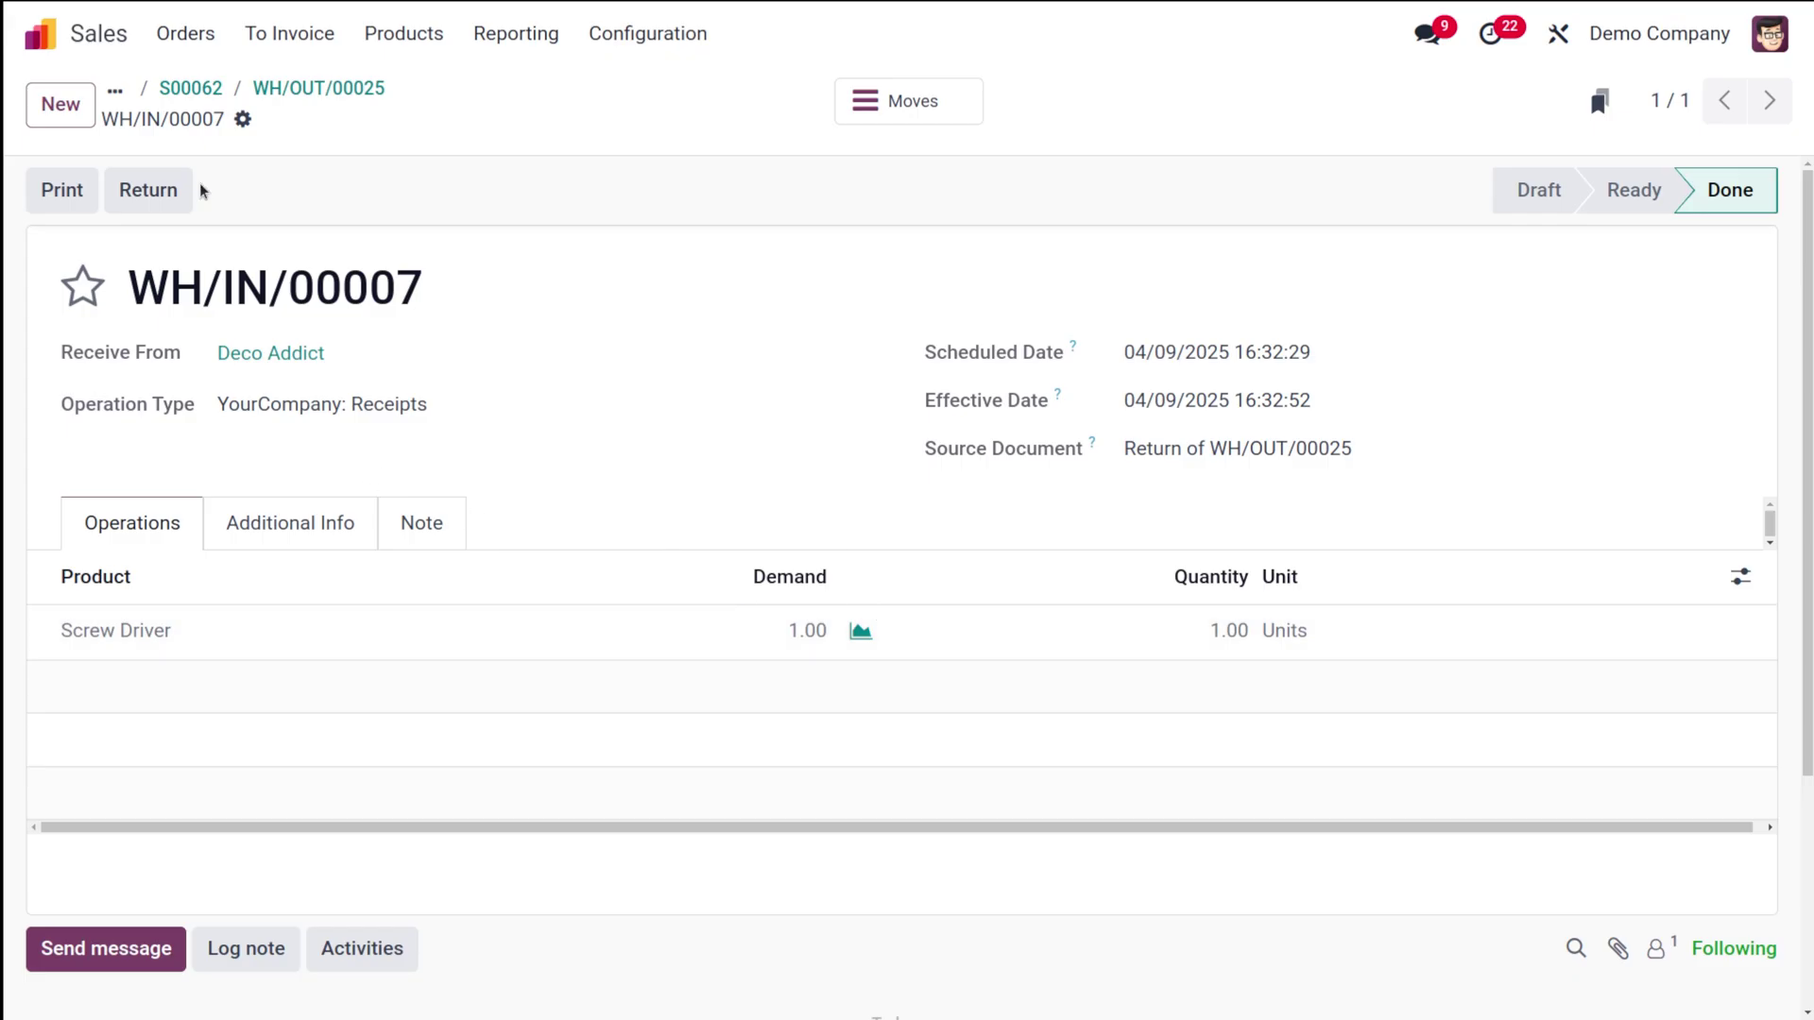
Start a new repair order in the Repairs app and select an individual contact as the customer.
{"action": "left_click", "coordinate": [38, 42]}
{"action": "type", "text": "re"}
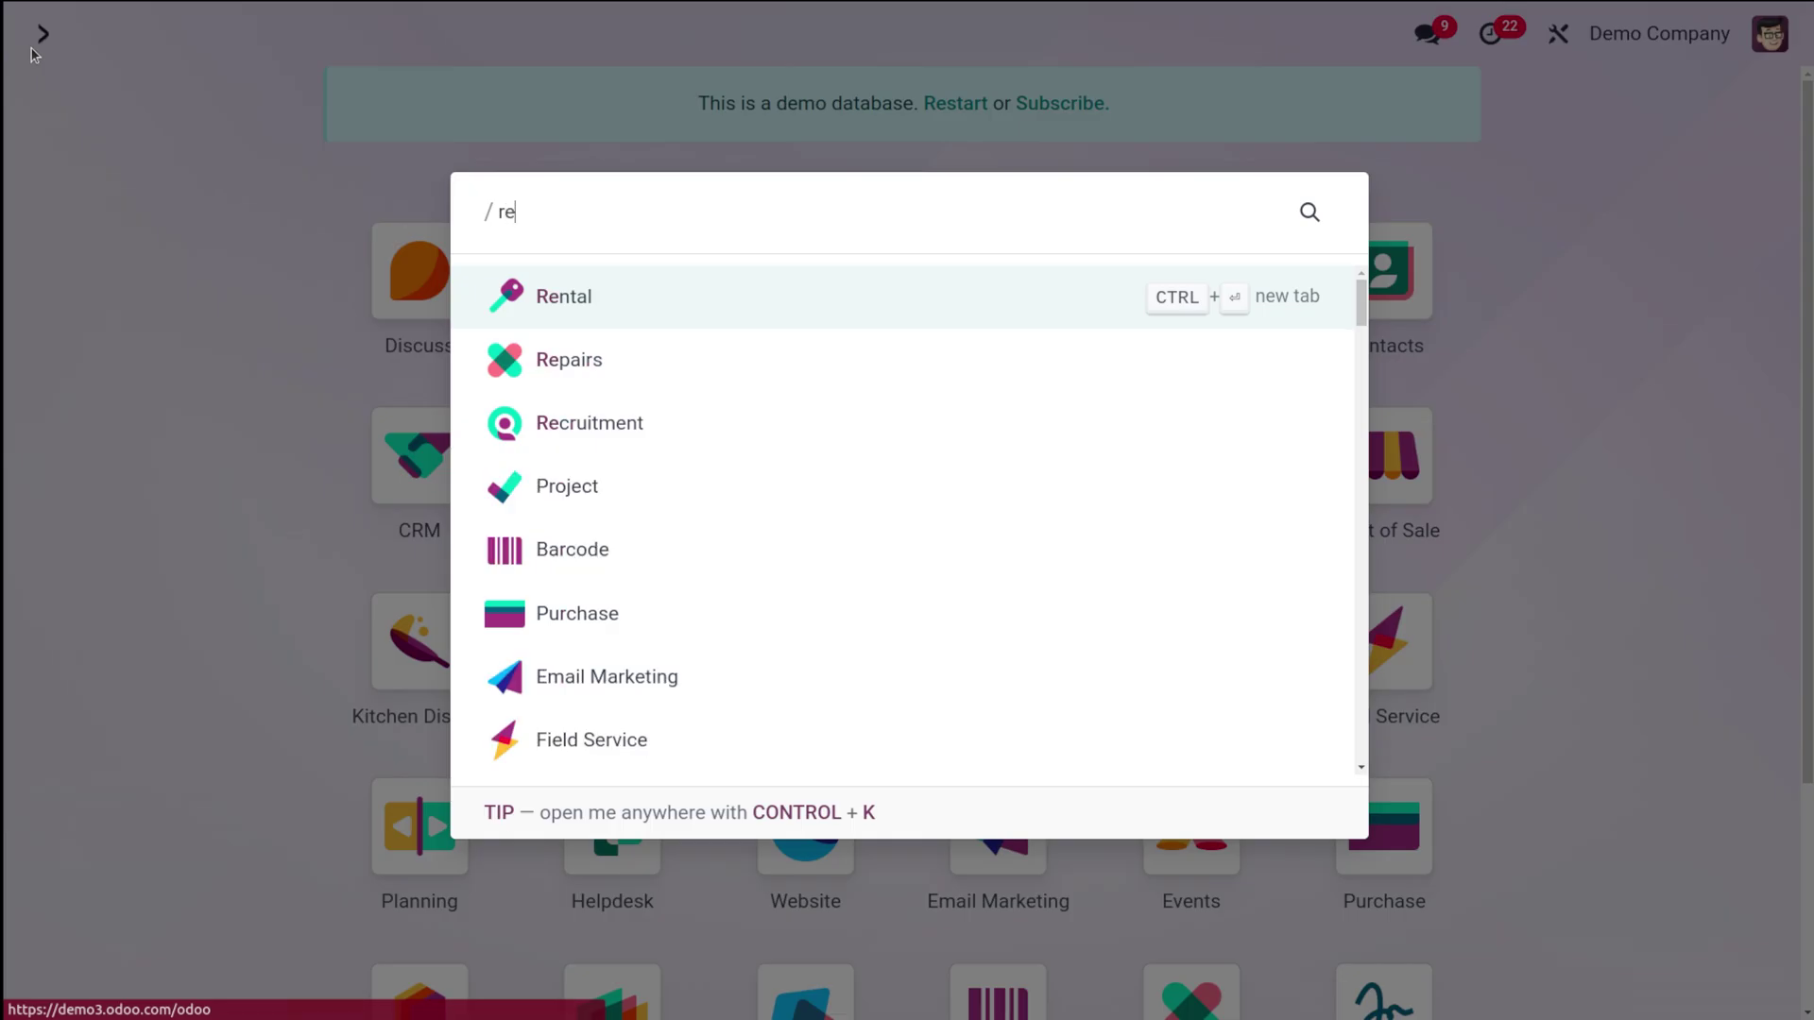
{"action": "left_click", "coordinate": [602, 360]}
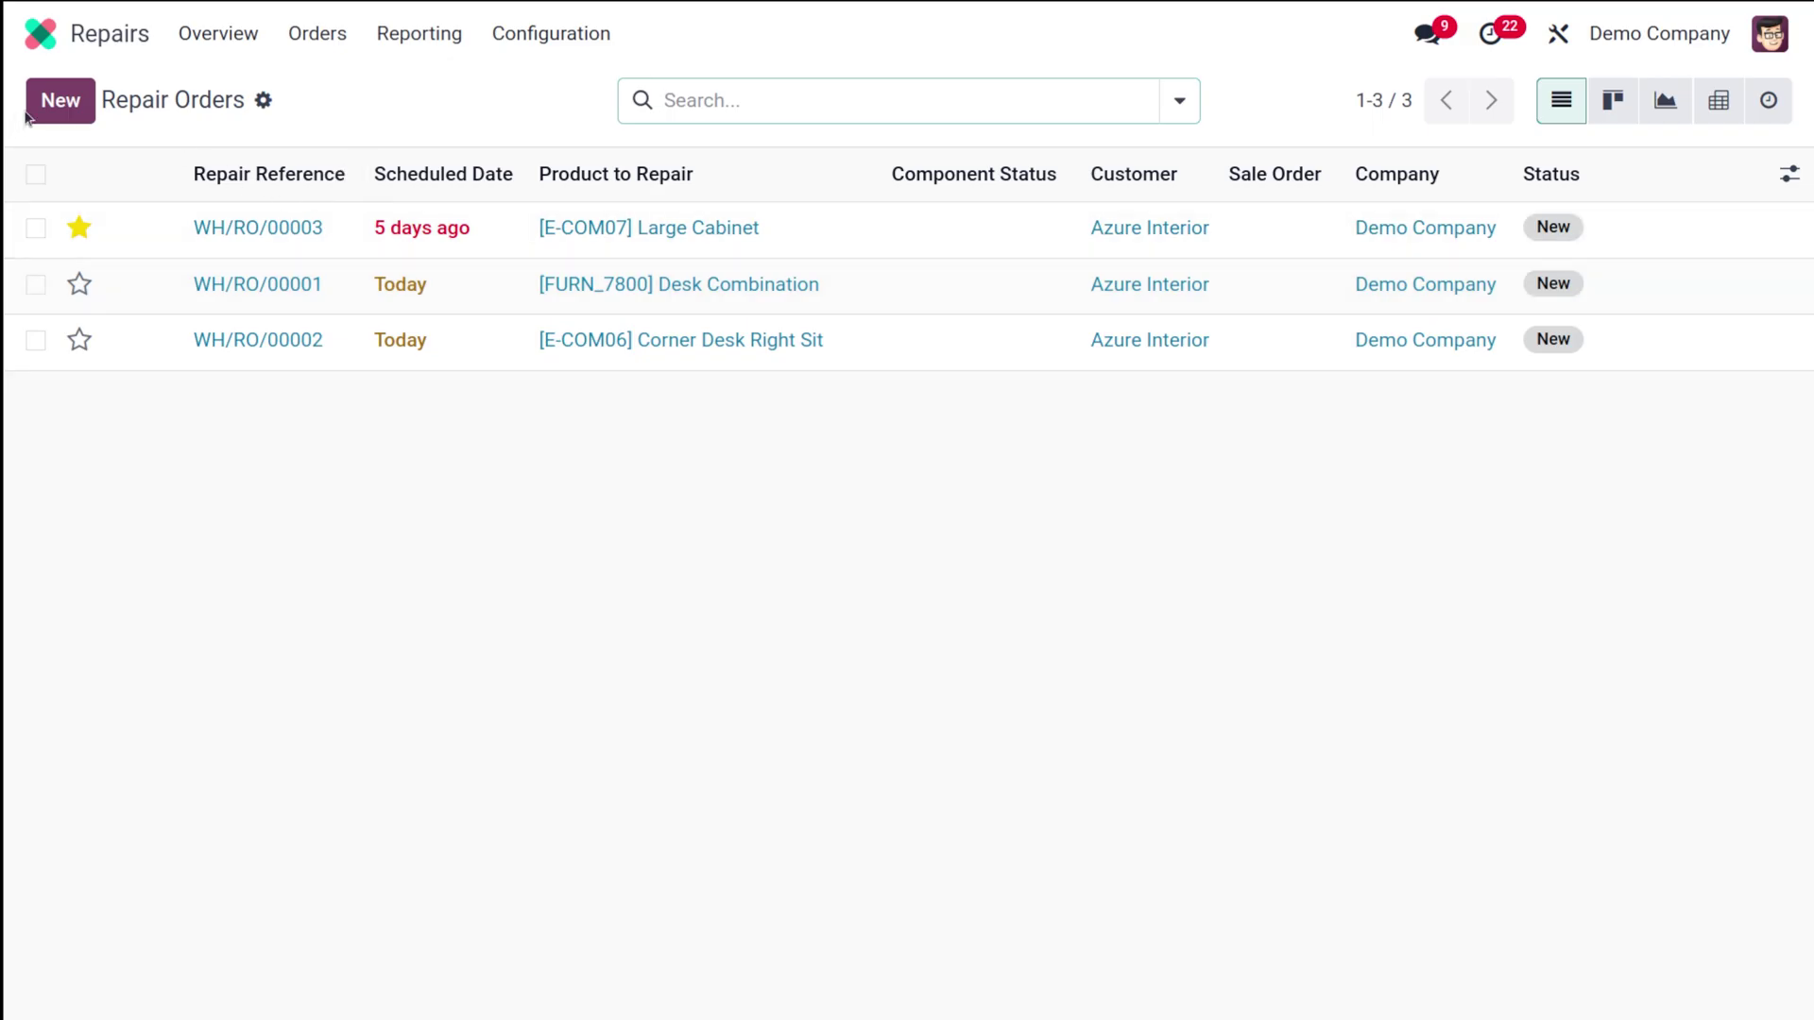
{"action": "left_click", "coordinate": [45, 104]}
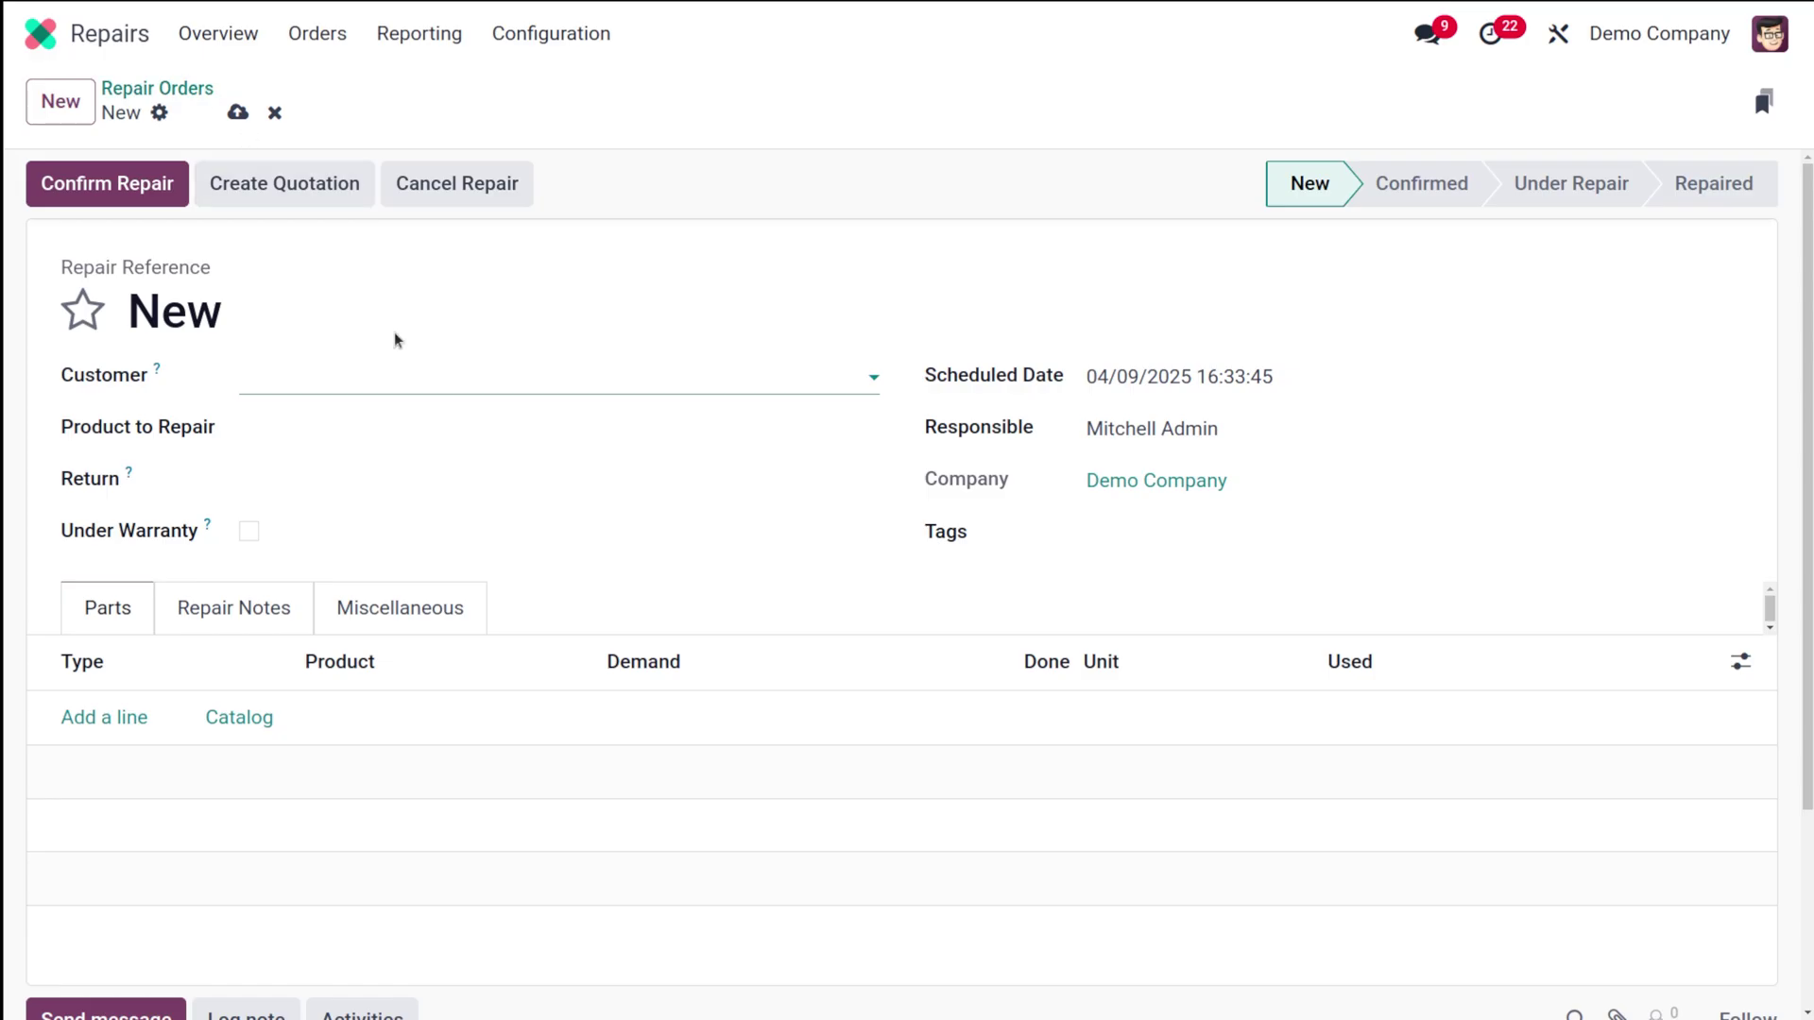
{"action": "left_click", "coordinate": [383, 393]}
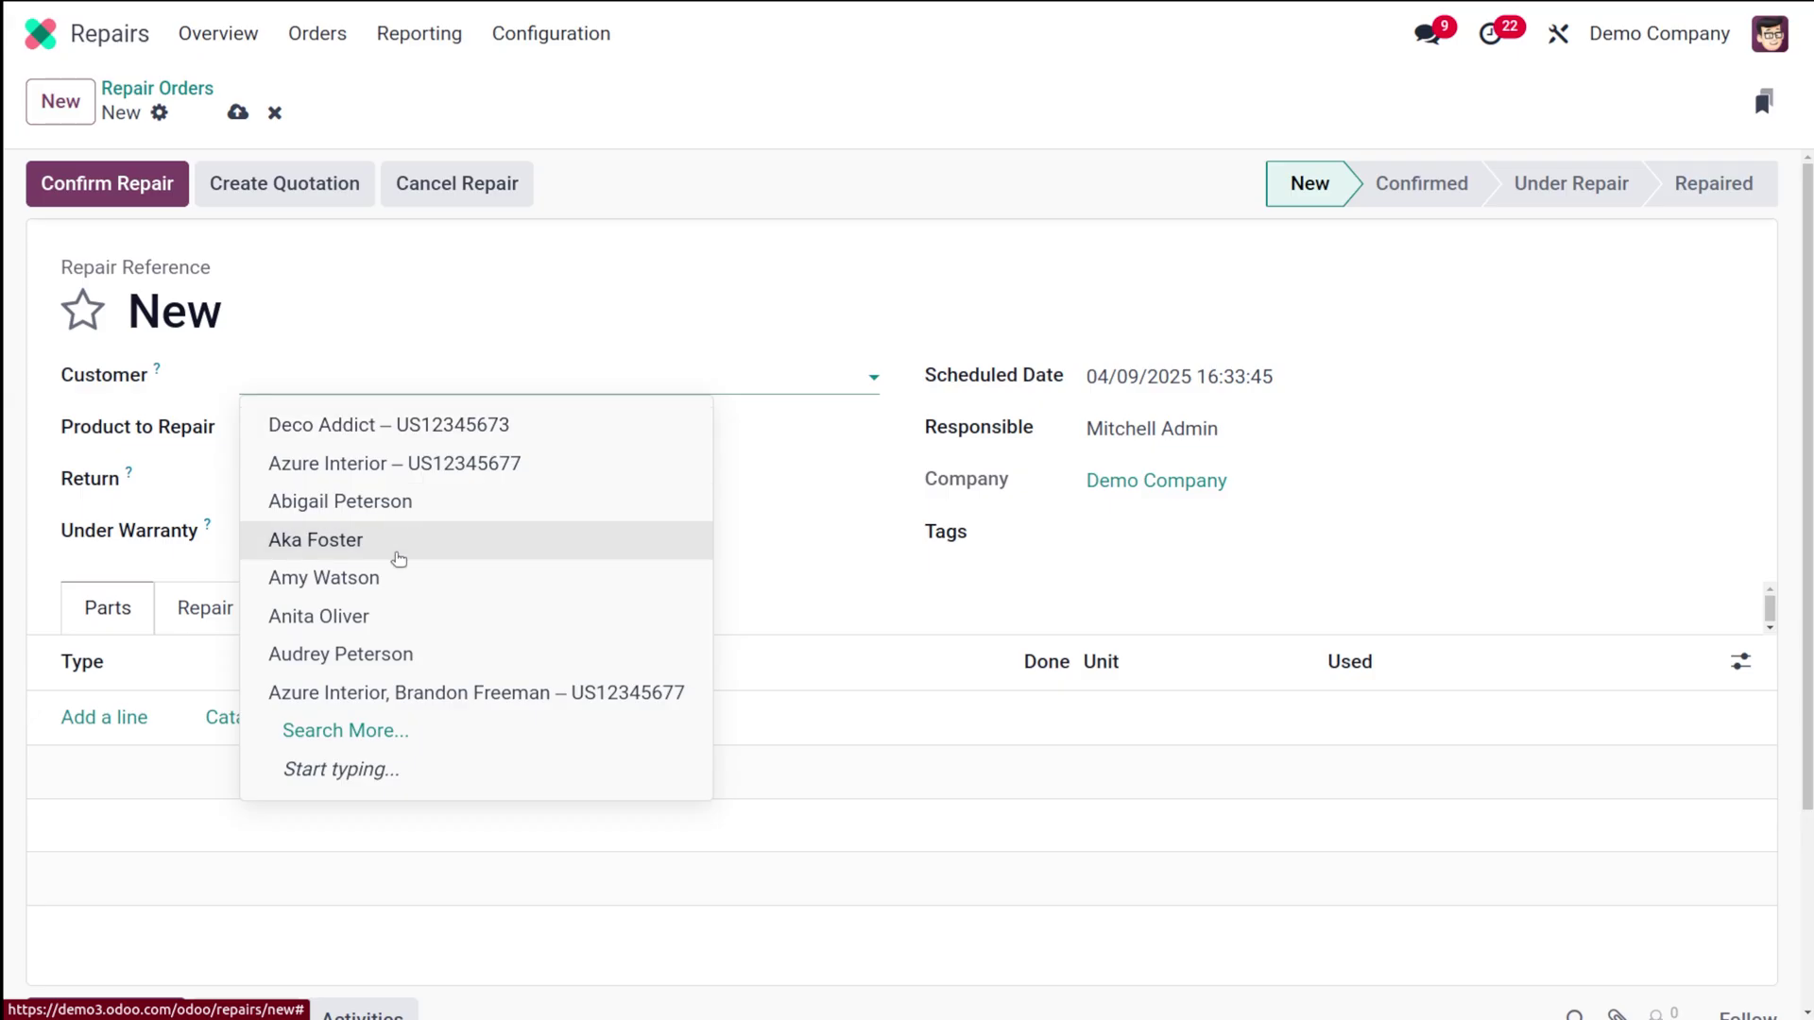
{"action": "left_click", "coordinate": [433, 513]}
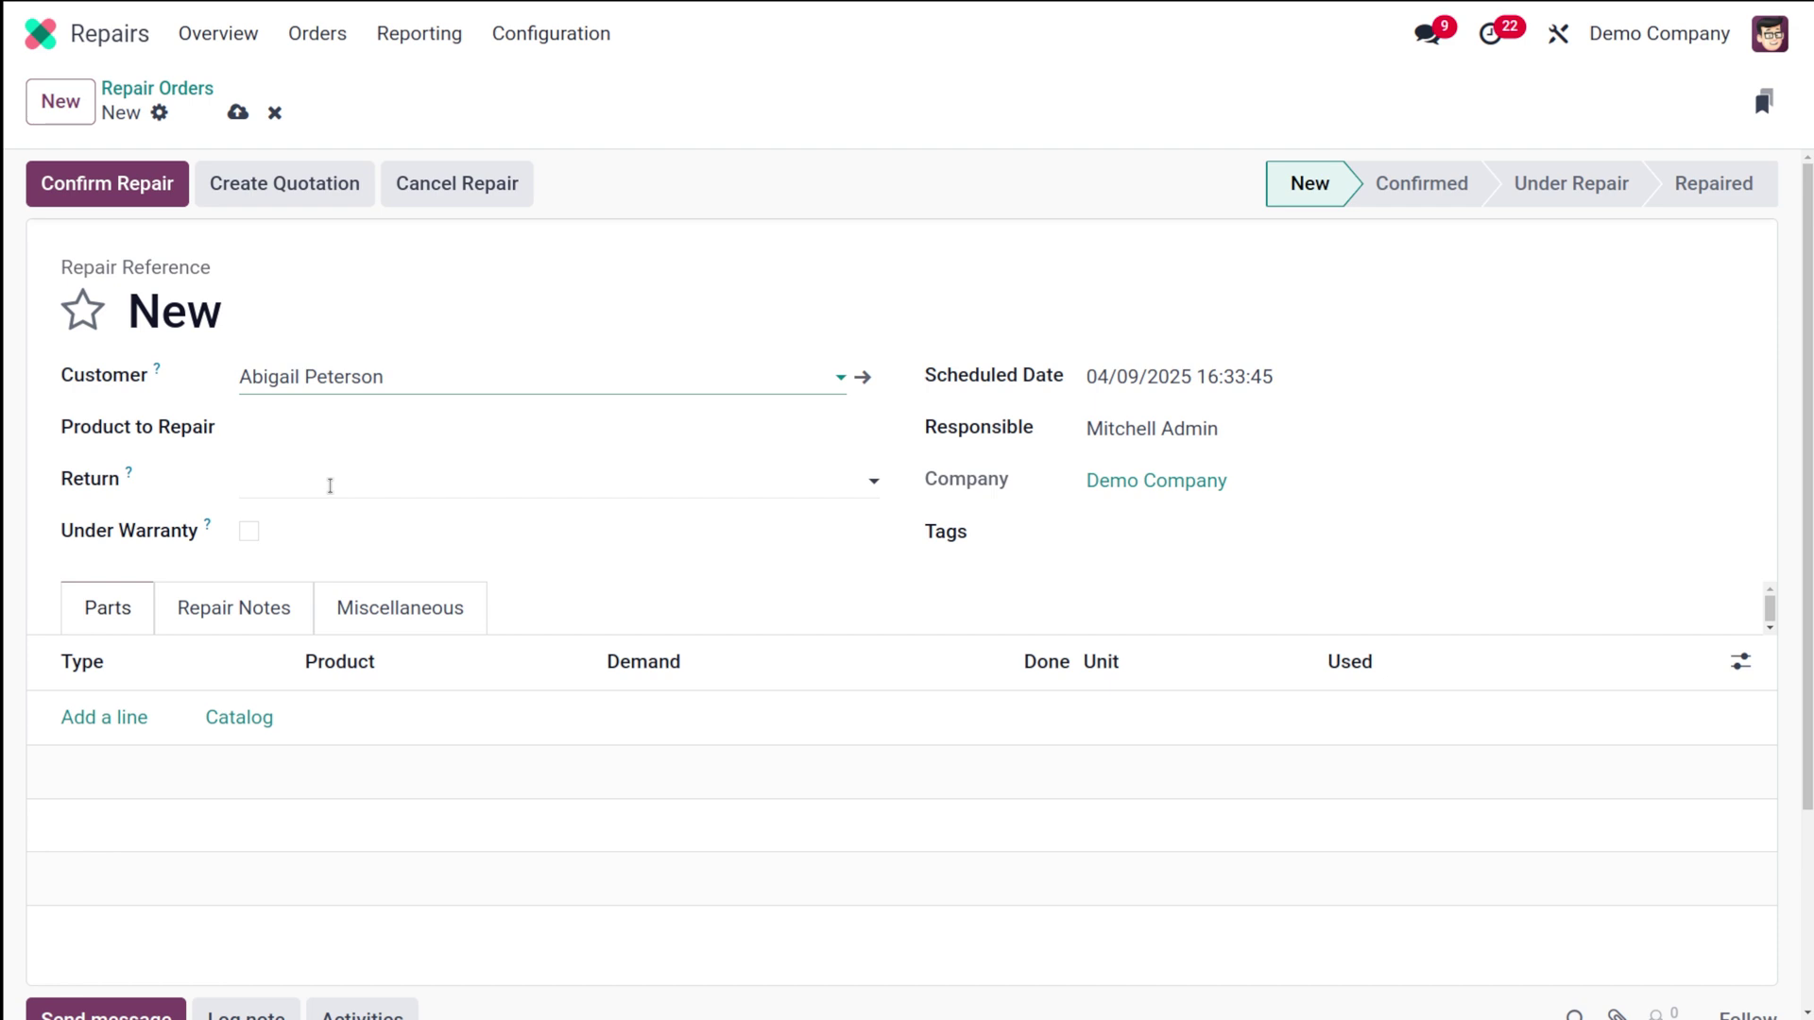
Set Screw Driver as the product to repair, link its return receipt, and discard the unsaved repair order.
{"action": "left_click", "coordinate": [315, 434]}
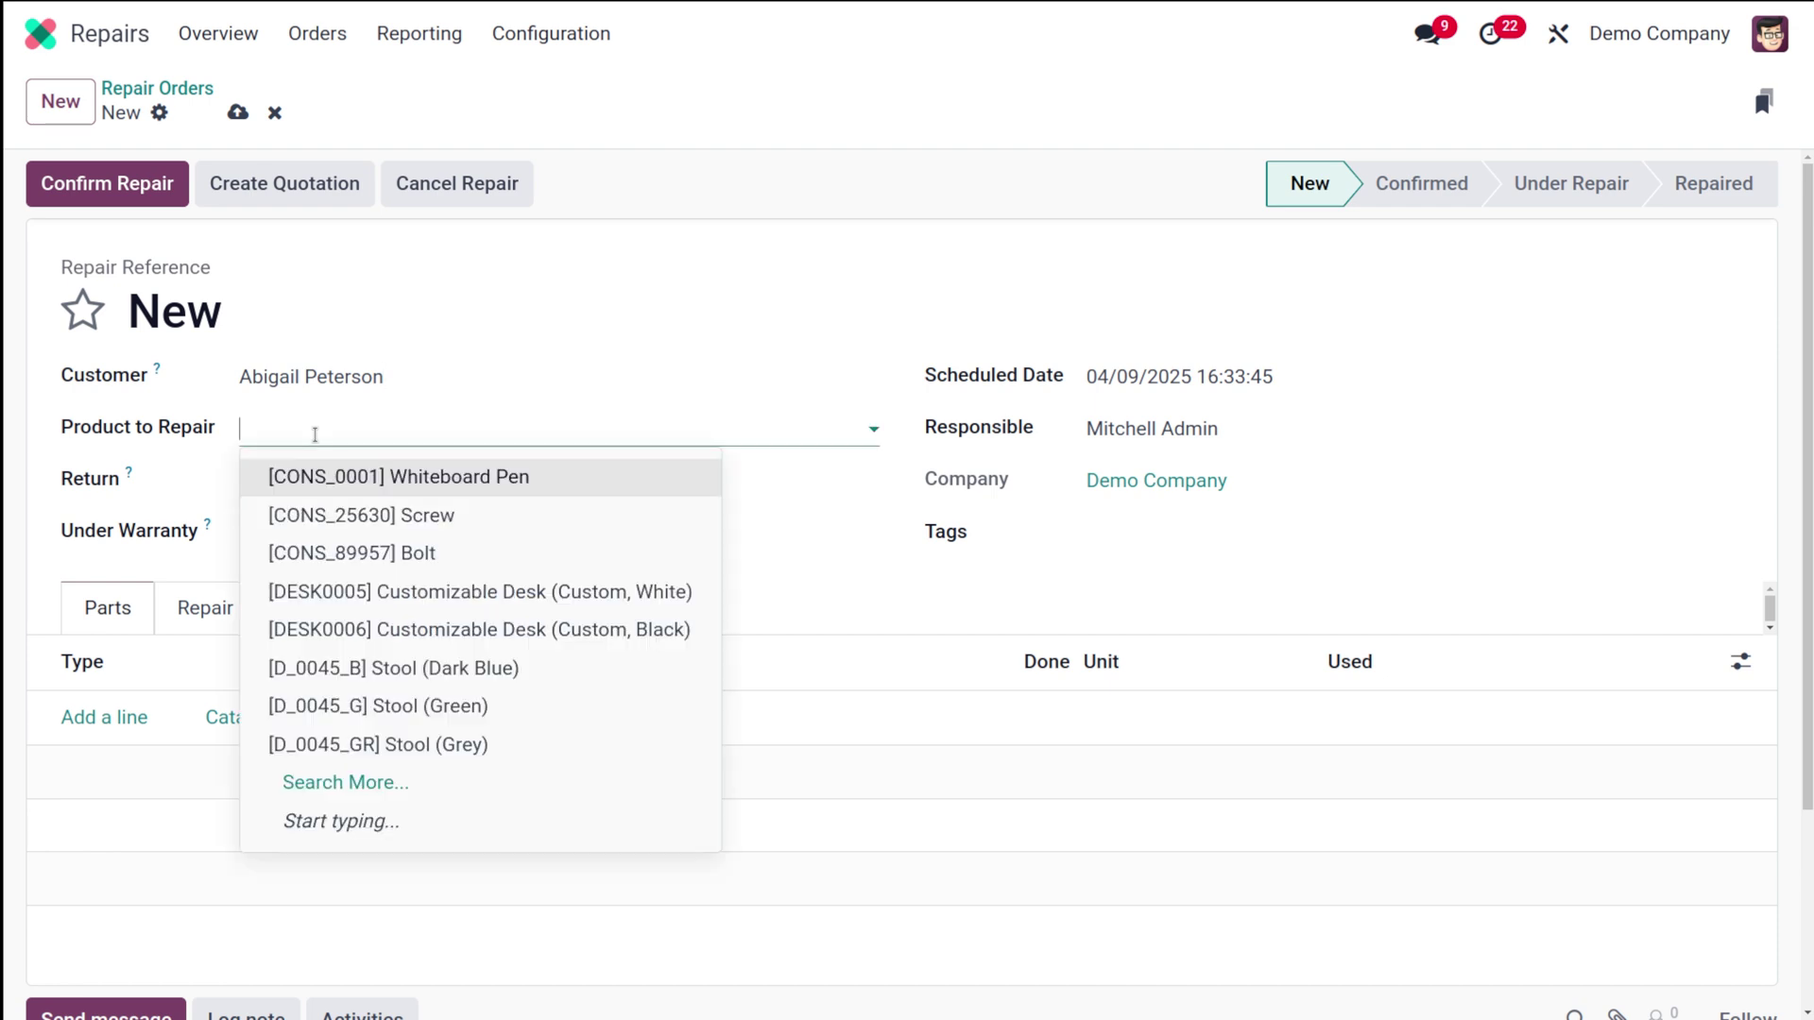
{"action": "type", "text": "screw"}
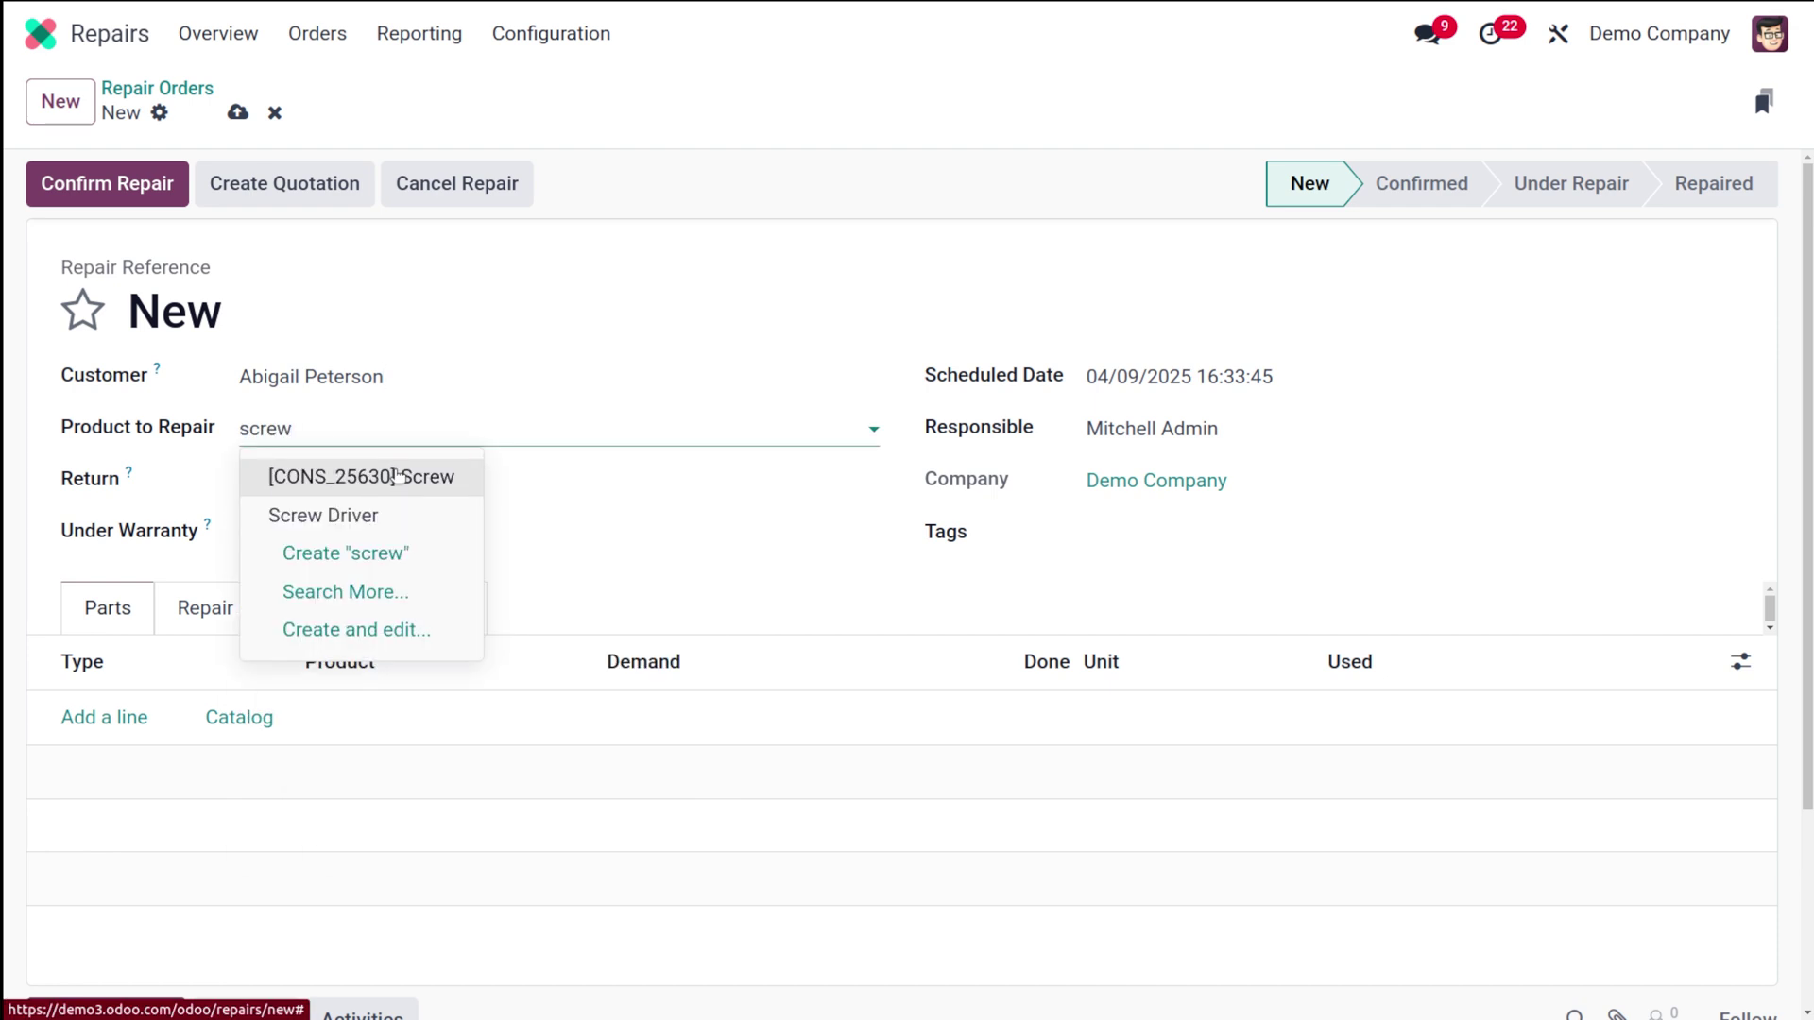
{"action": "left_click", "coordinate": [404, 517]}
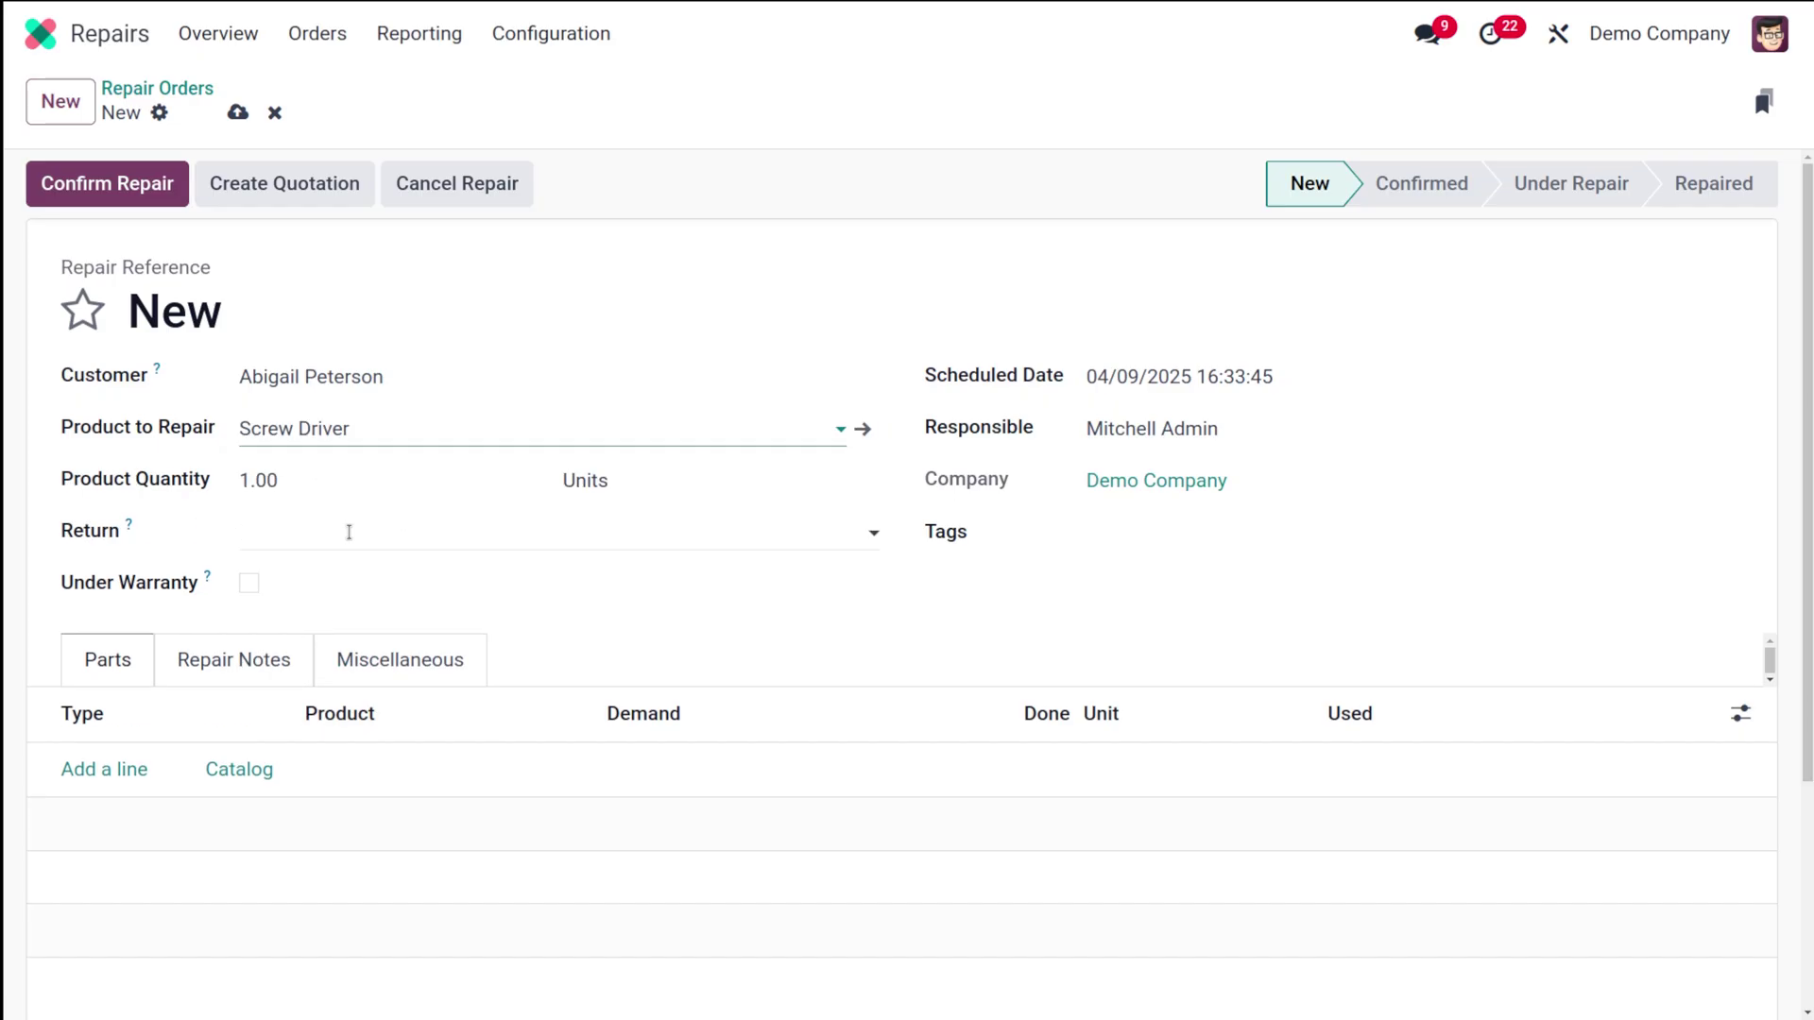
{"action": "left_click", "coordinate": [370, 532]}
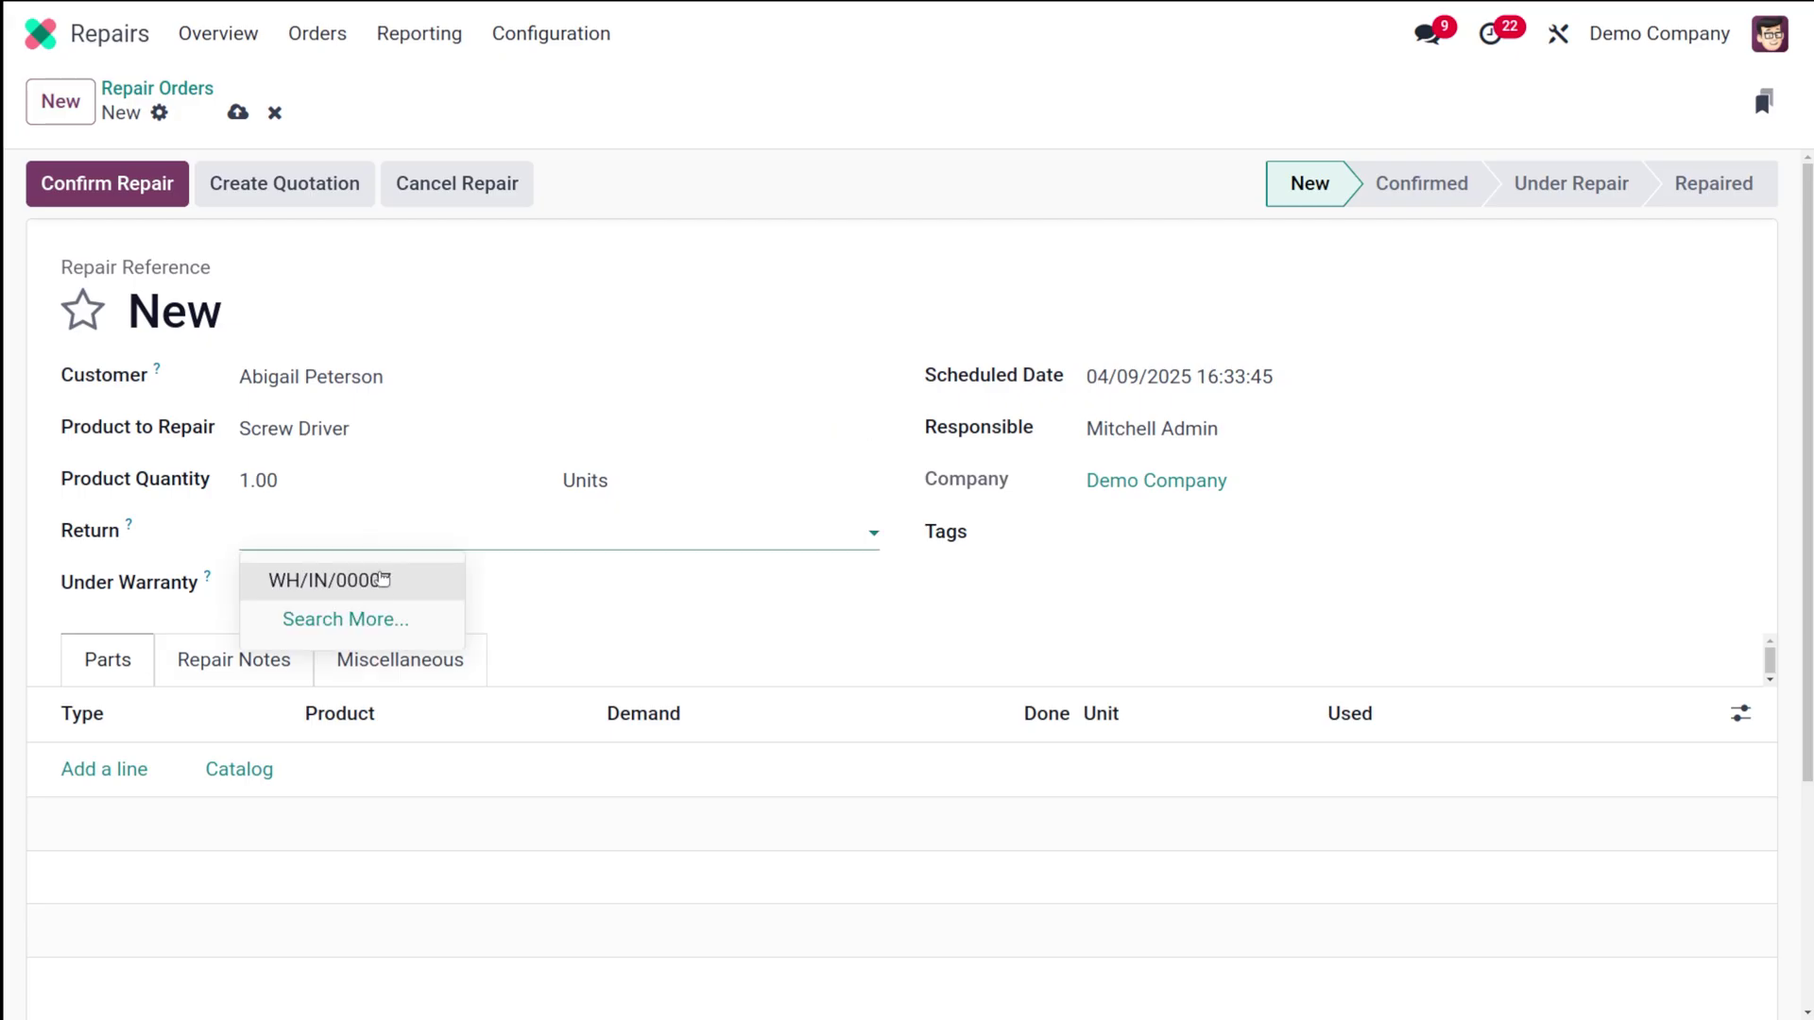
{"action": "left_click", "coordinate": [382, 579]}
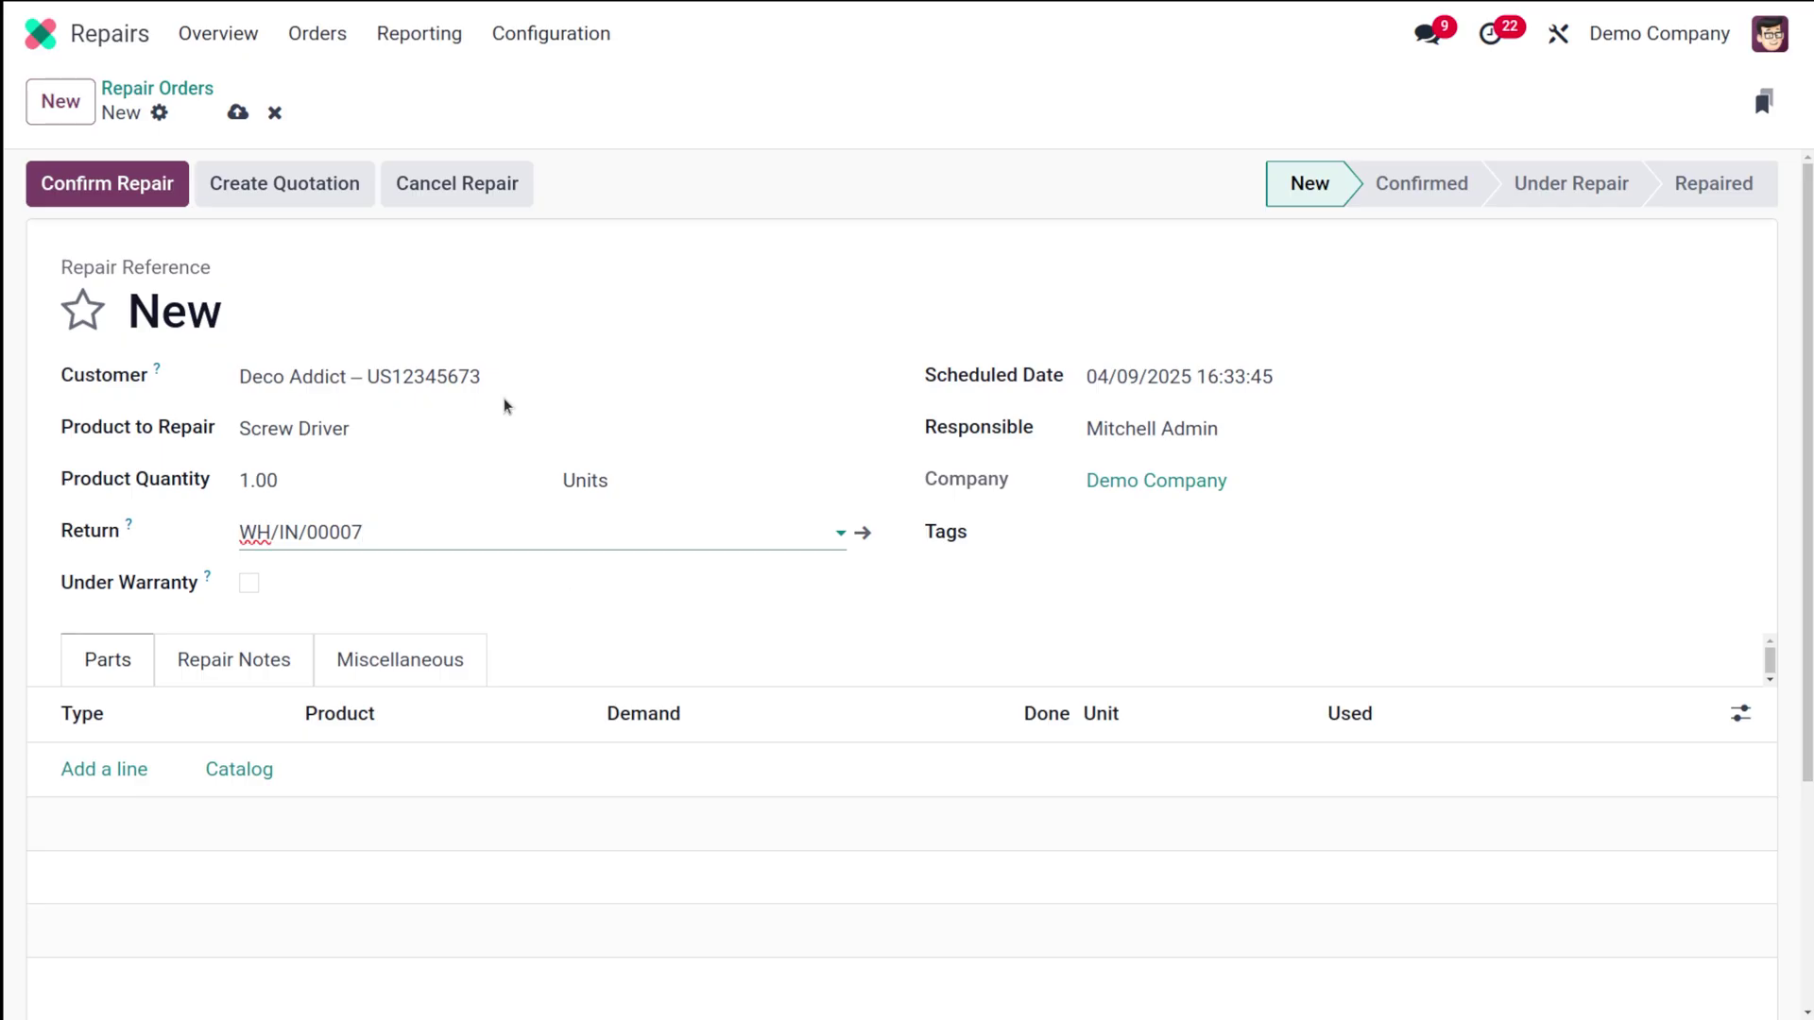
{"action": "left_click", "coordinate": [274, 113]}
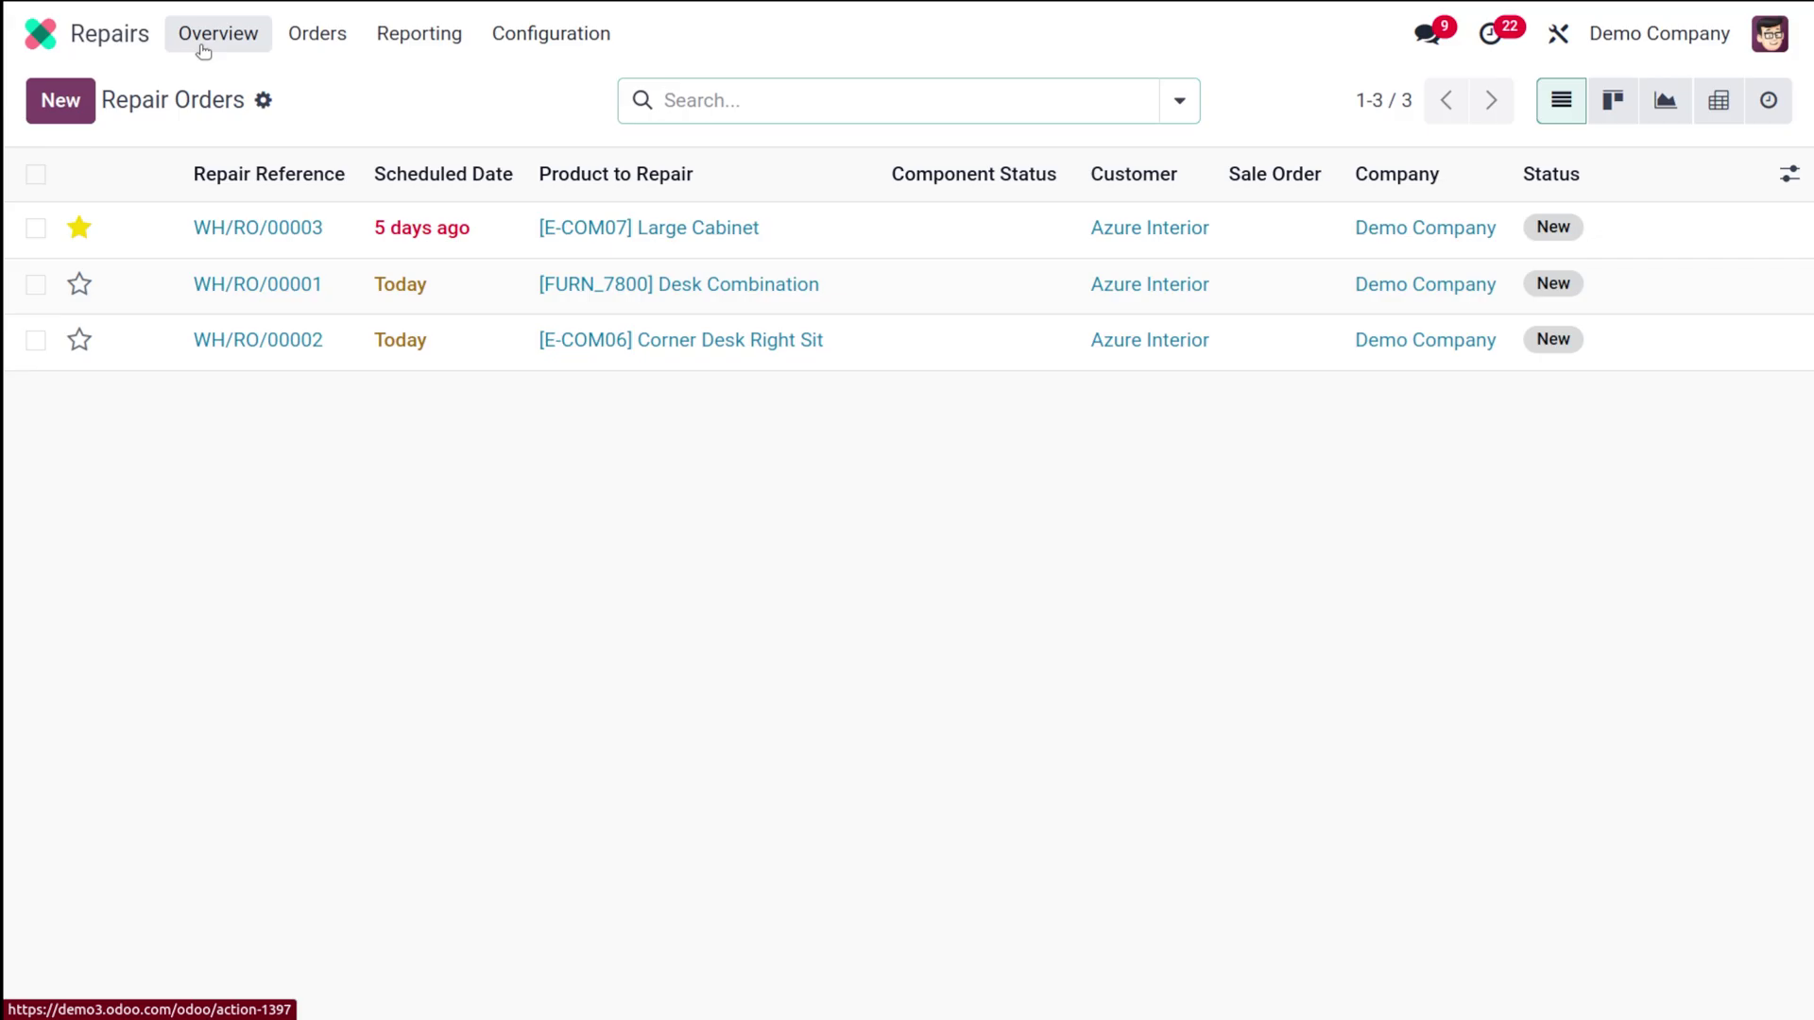
Return to the Sales app and open the outgoing delivery transfer of Deco Addict's $17,250.00 sales order.
{"action": "left_click", "coordinate": [139, 52]}
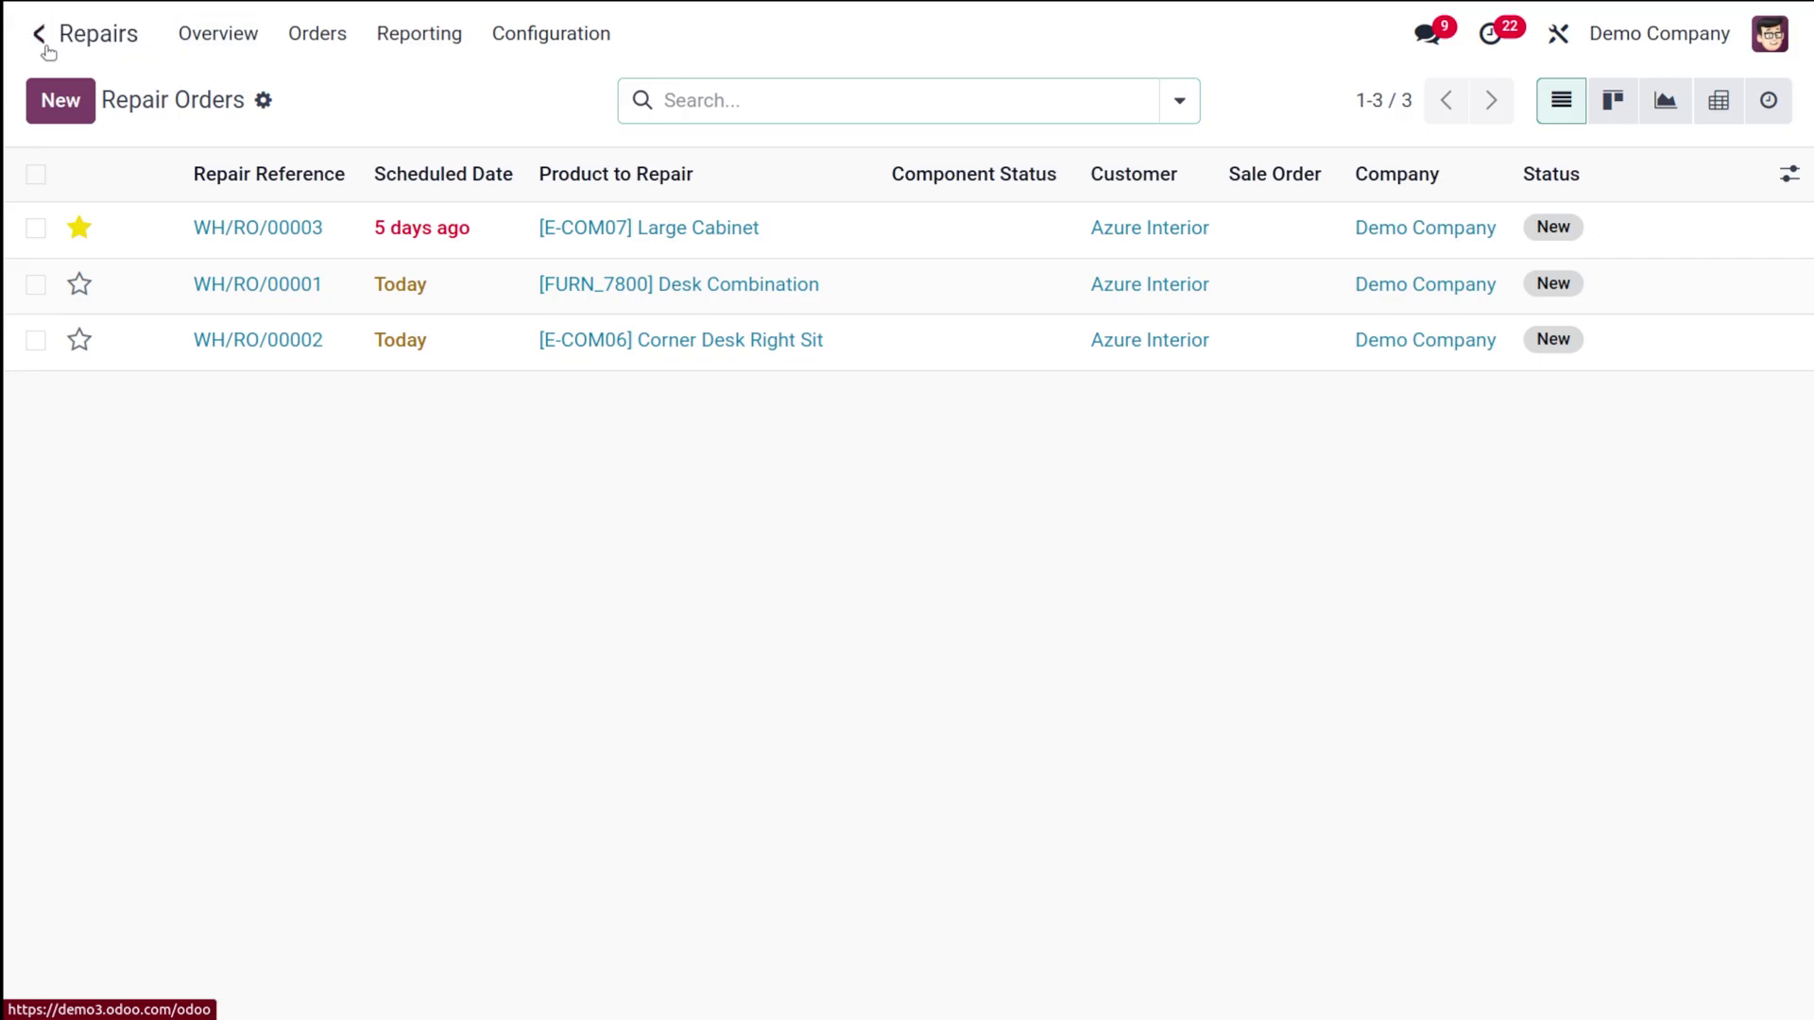
{"action": "type", "text": "s"}
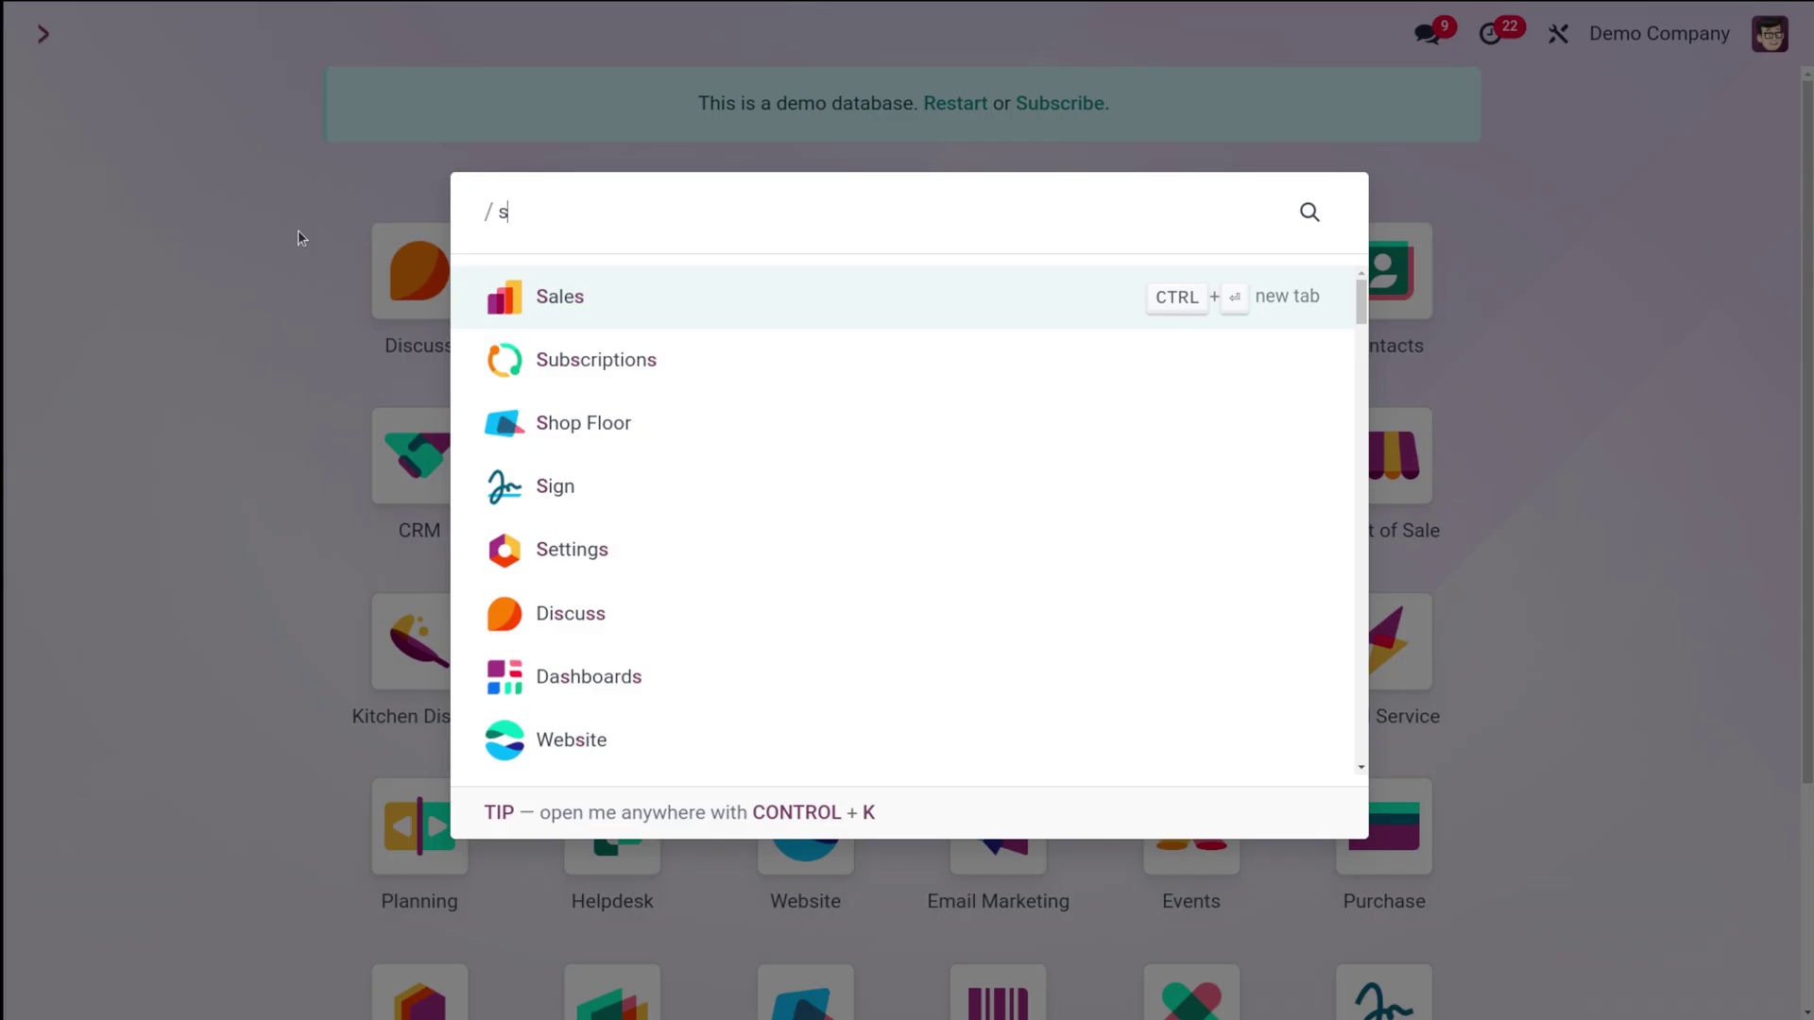
{"action": "left_click", "coordinate": [720, 287]}
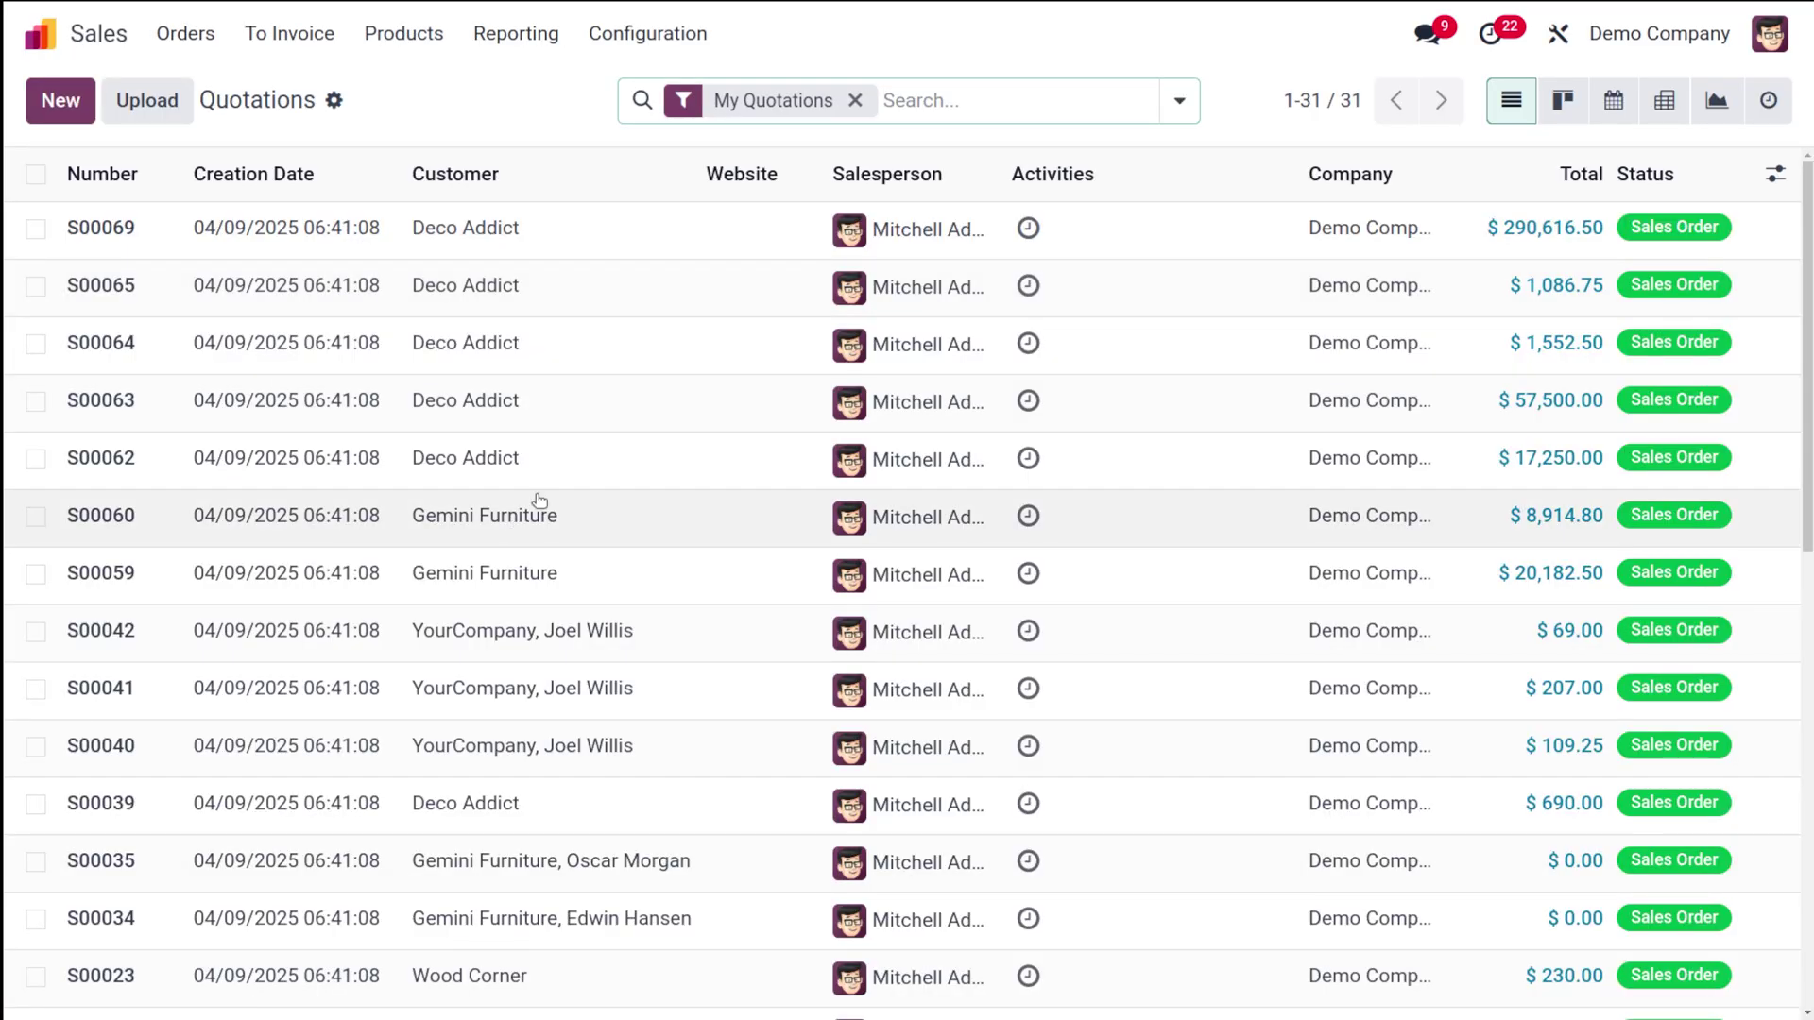
{"action": "left_click", "coordinate": [571, 473]}
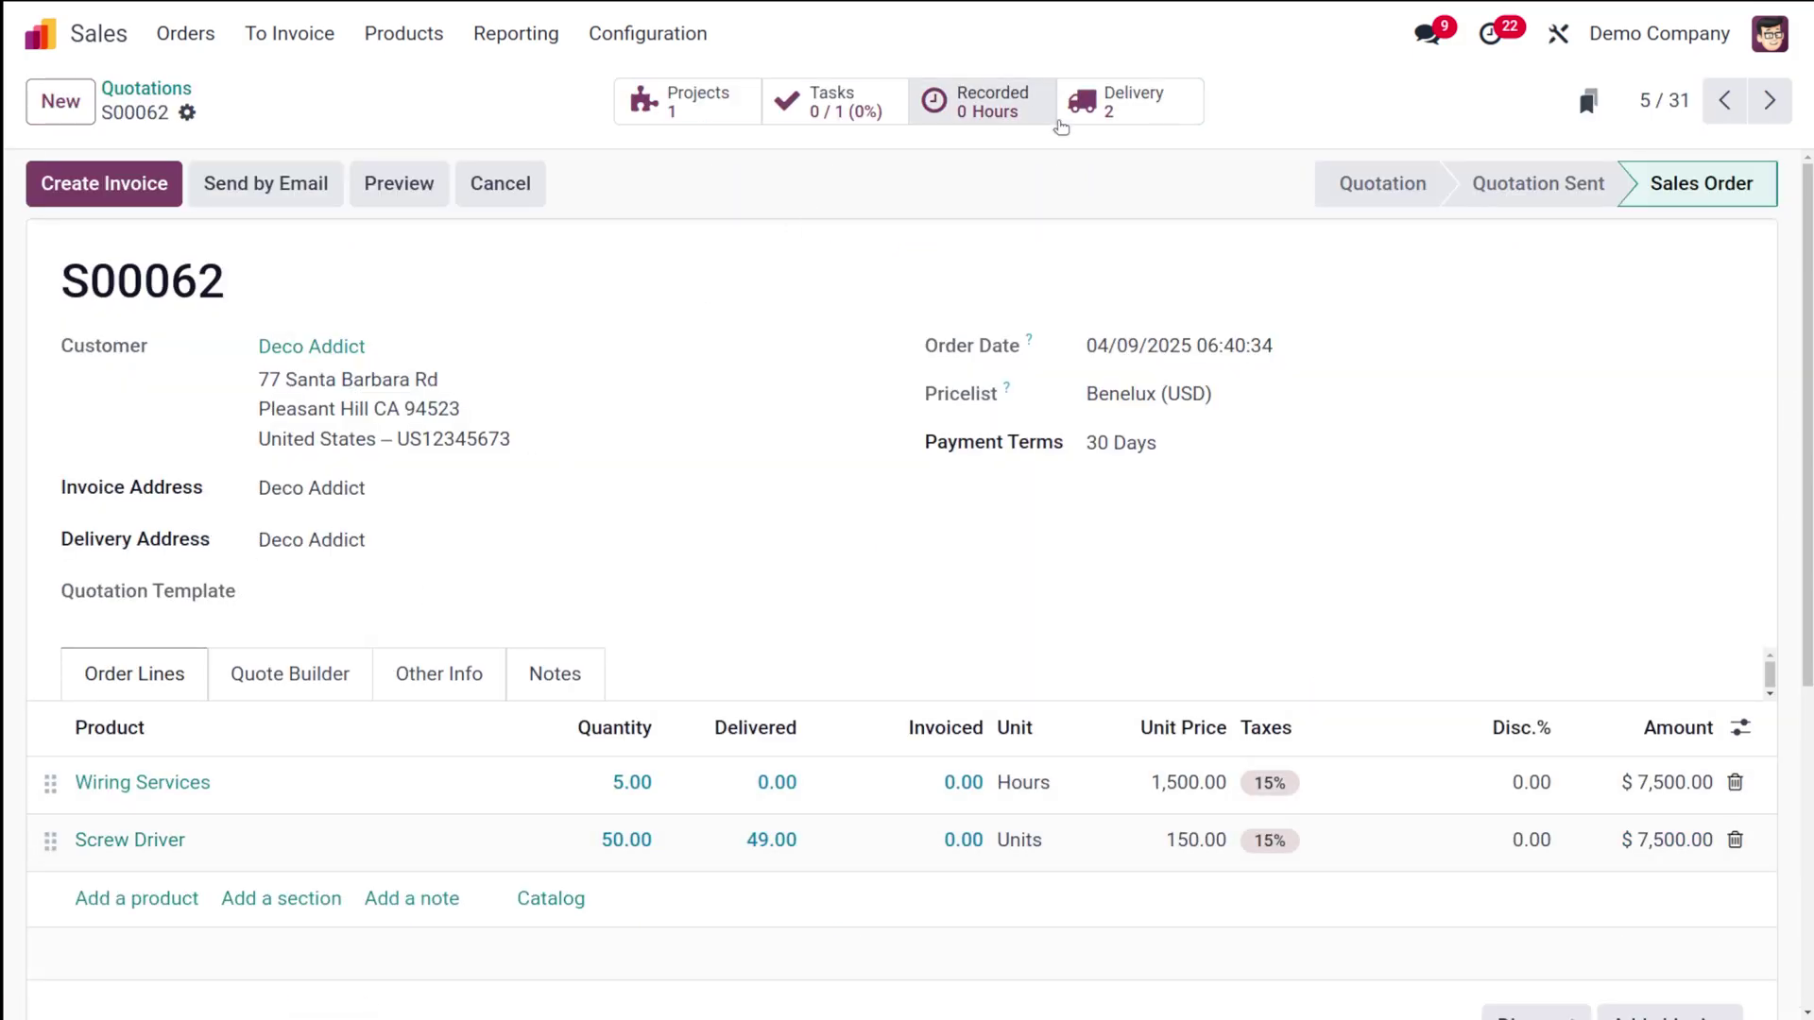
{"action": "left_click", "coordinate": [1131, 94]}
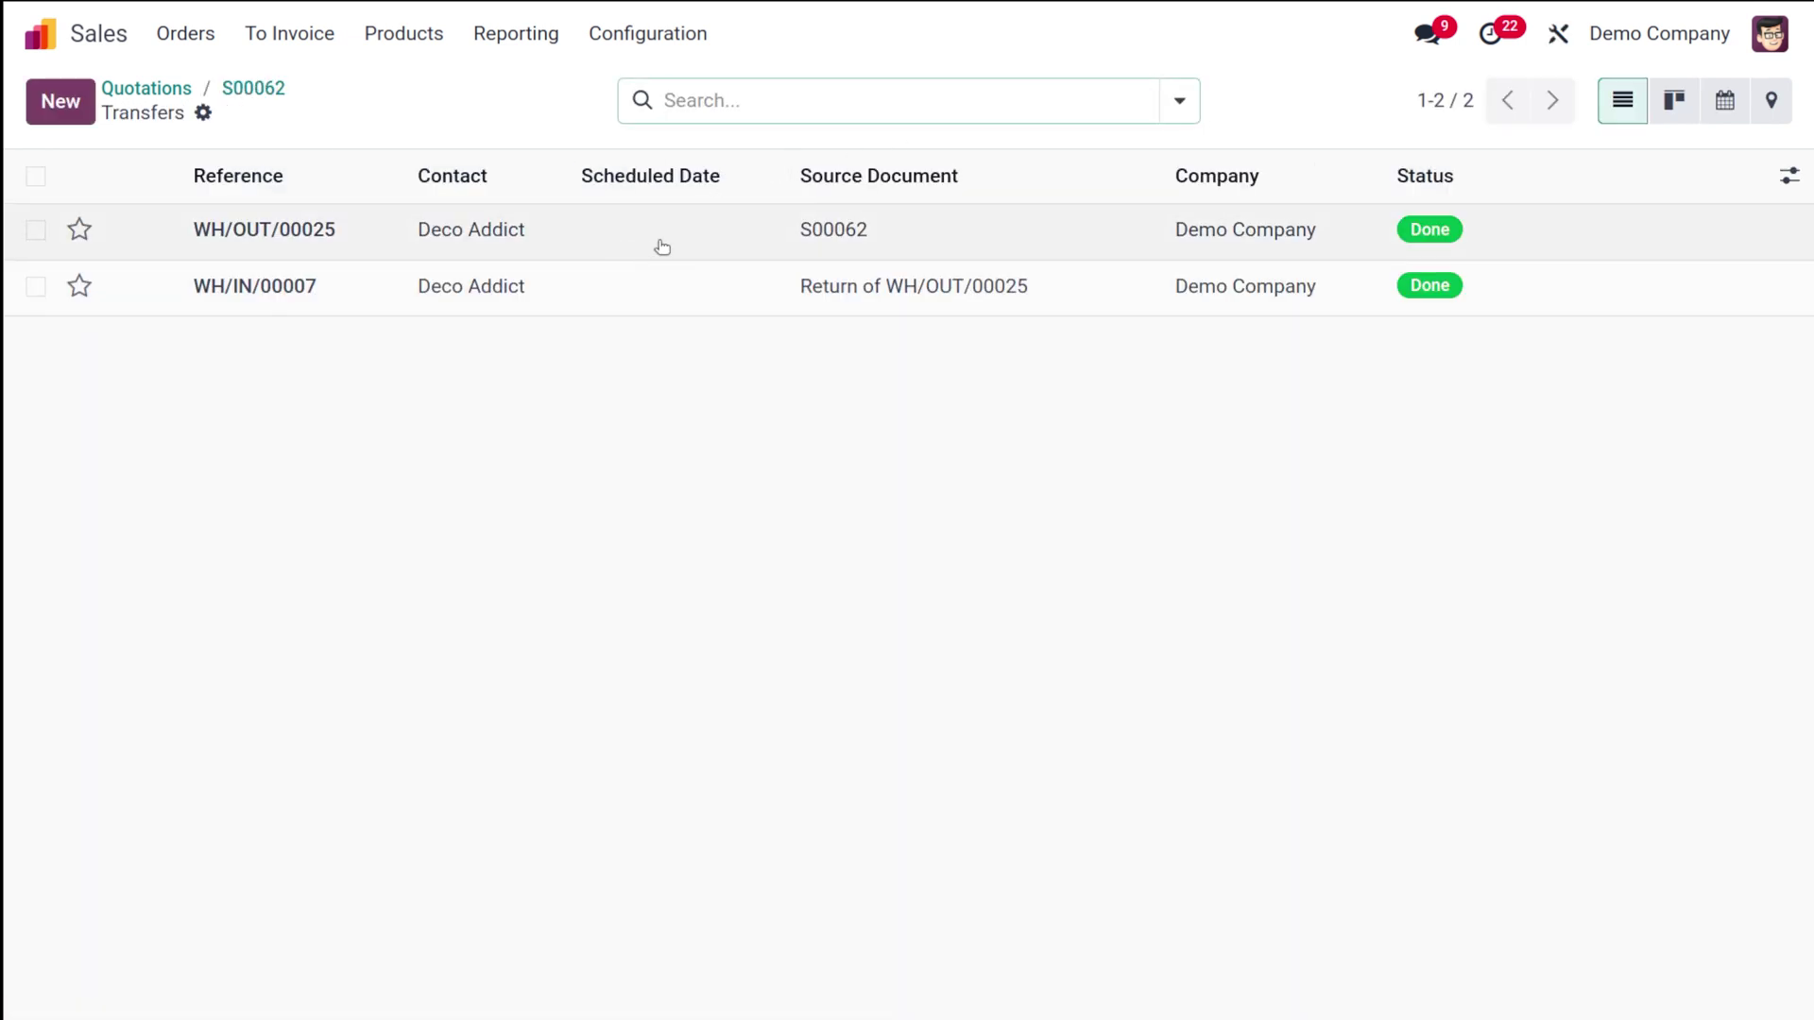
{"action": "left_click", "coordinate": [661, 247]}
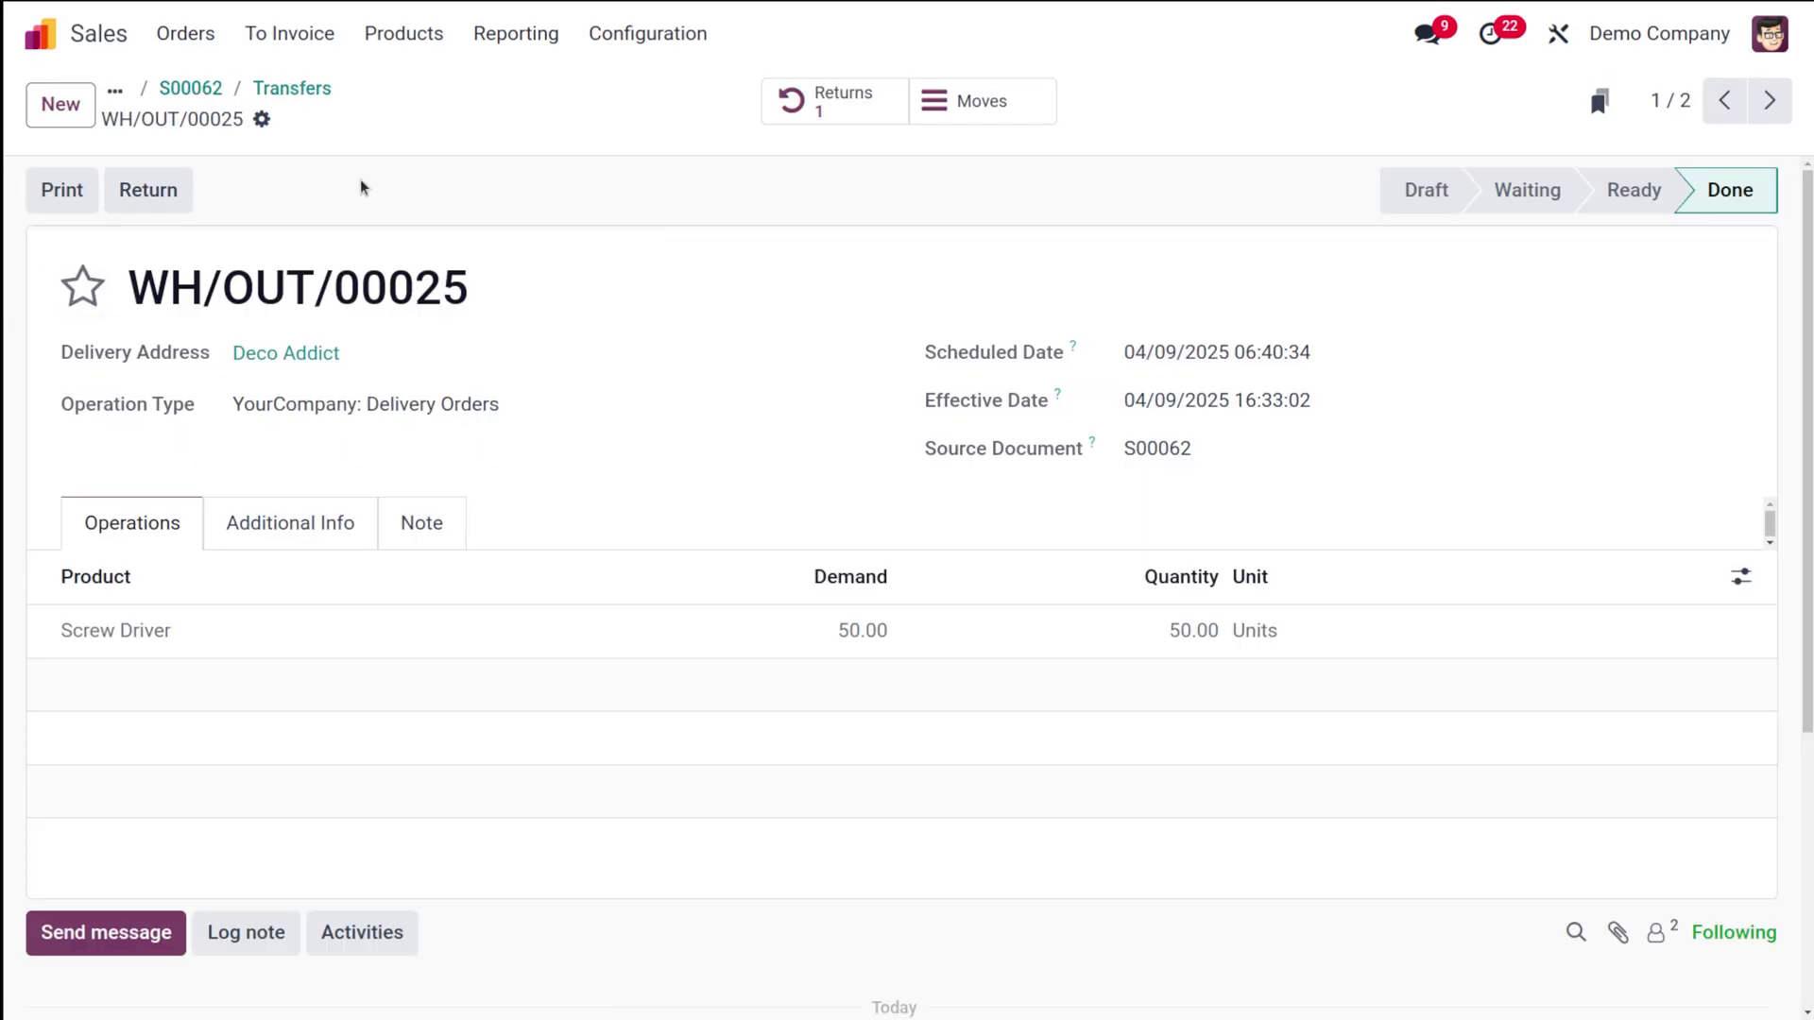
Leave the delivery transfer, switch to the Repairs app, and start a new repair order.
{"action": "left_click", "coordinate": [282, 92]}
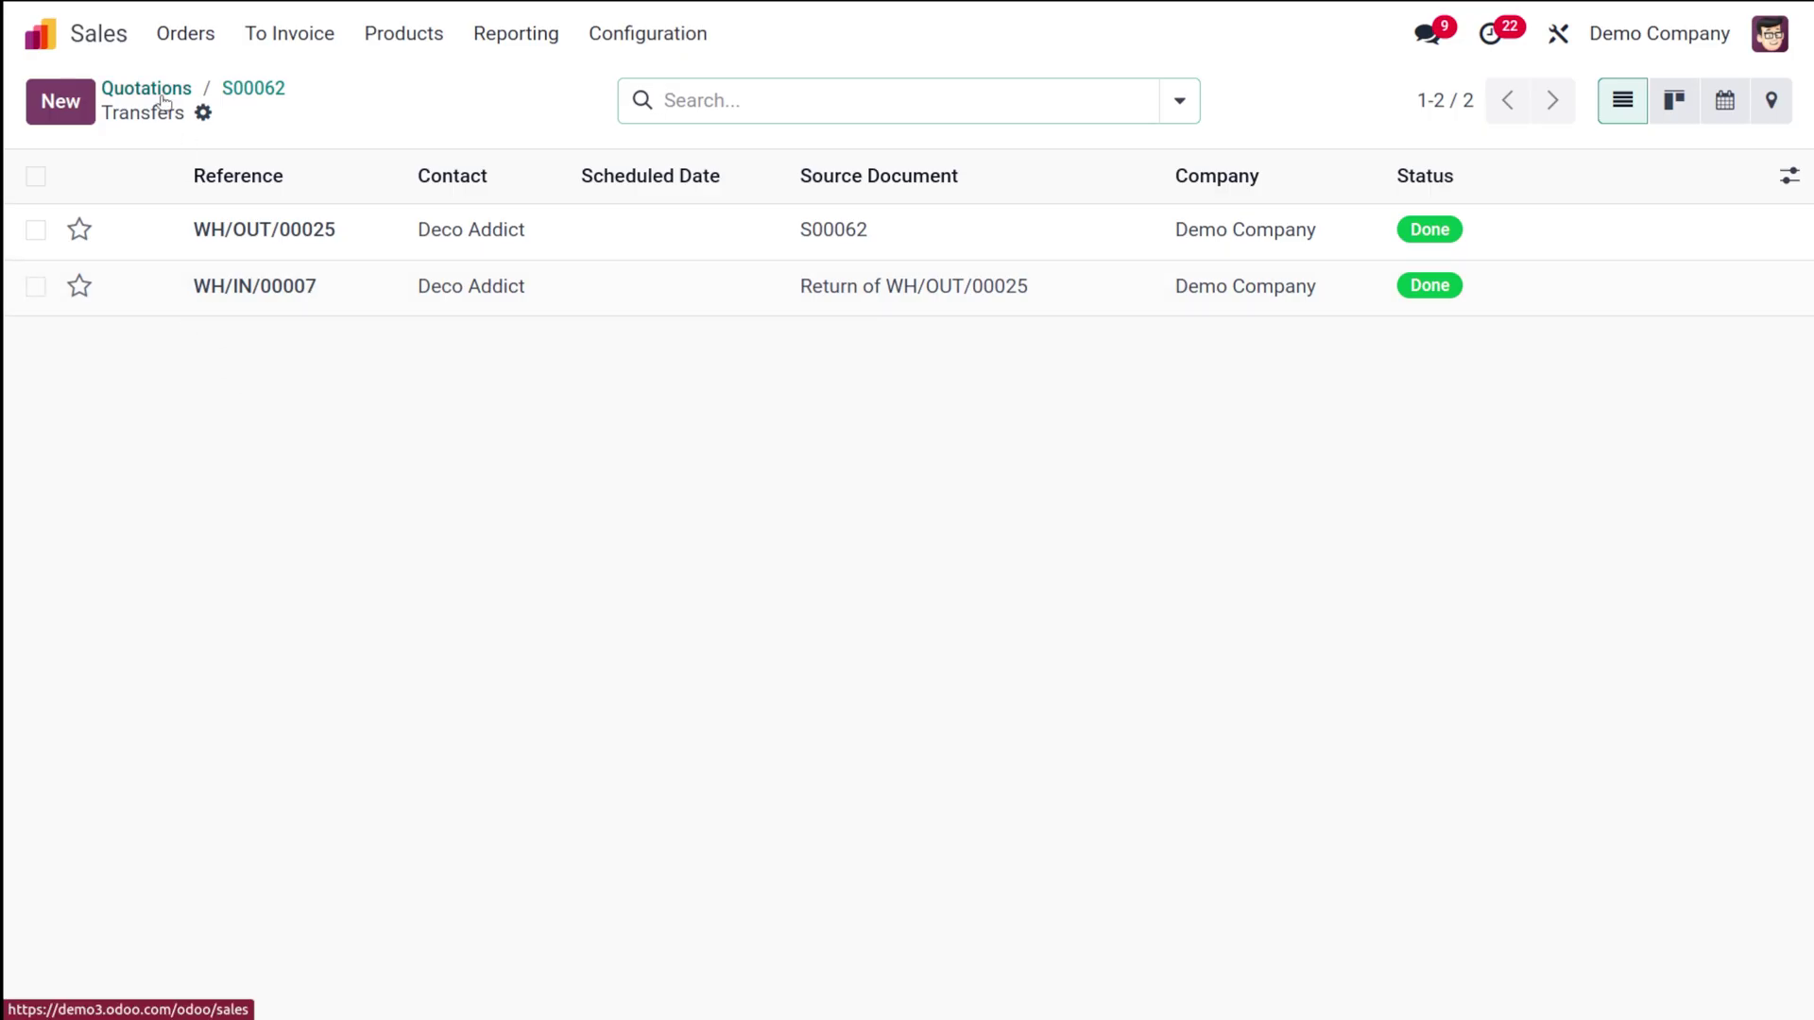
{"action": "left_click", "coordinate": [81, 34]}
{"action": "left_click", "coordinate": [42, 35]}
{"action": "type", "text": "re"}
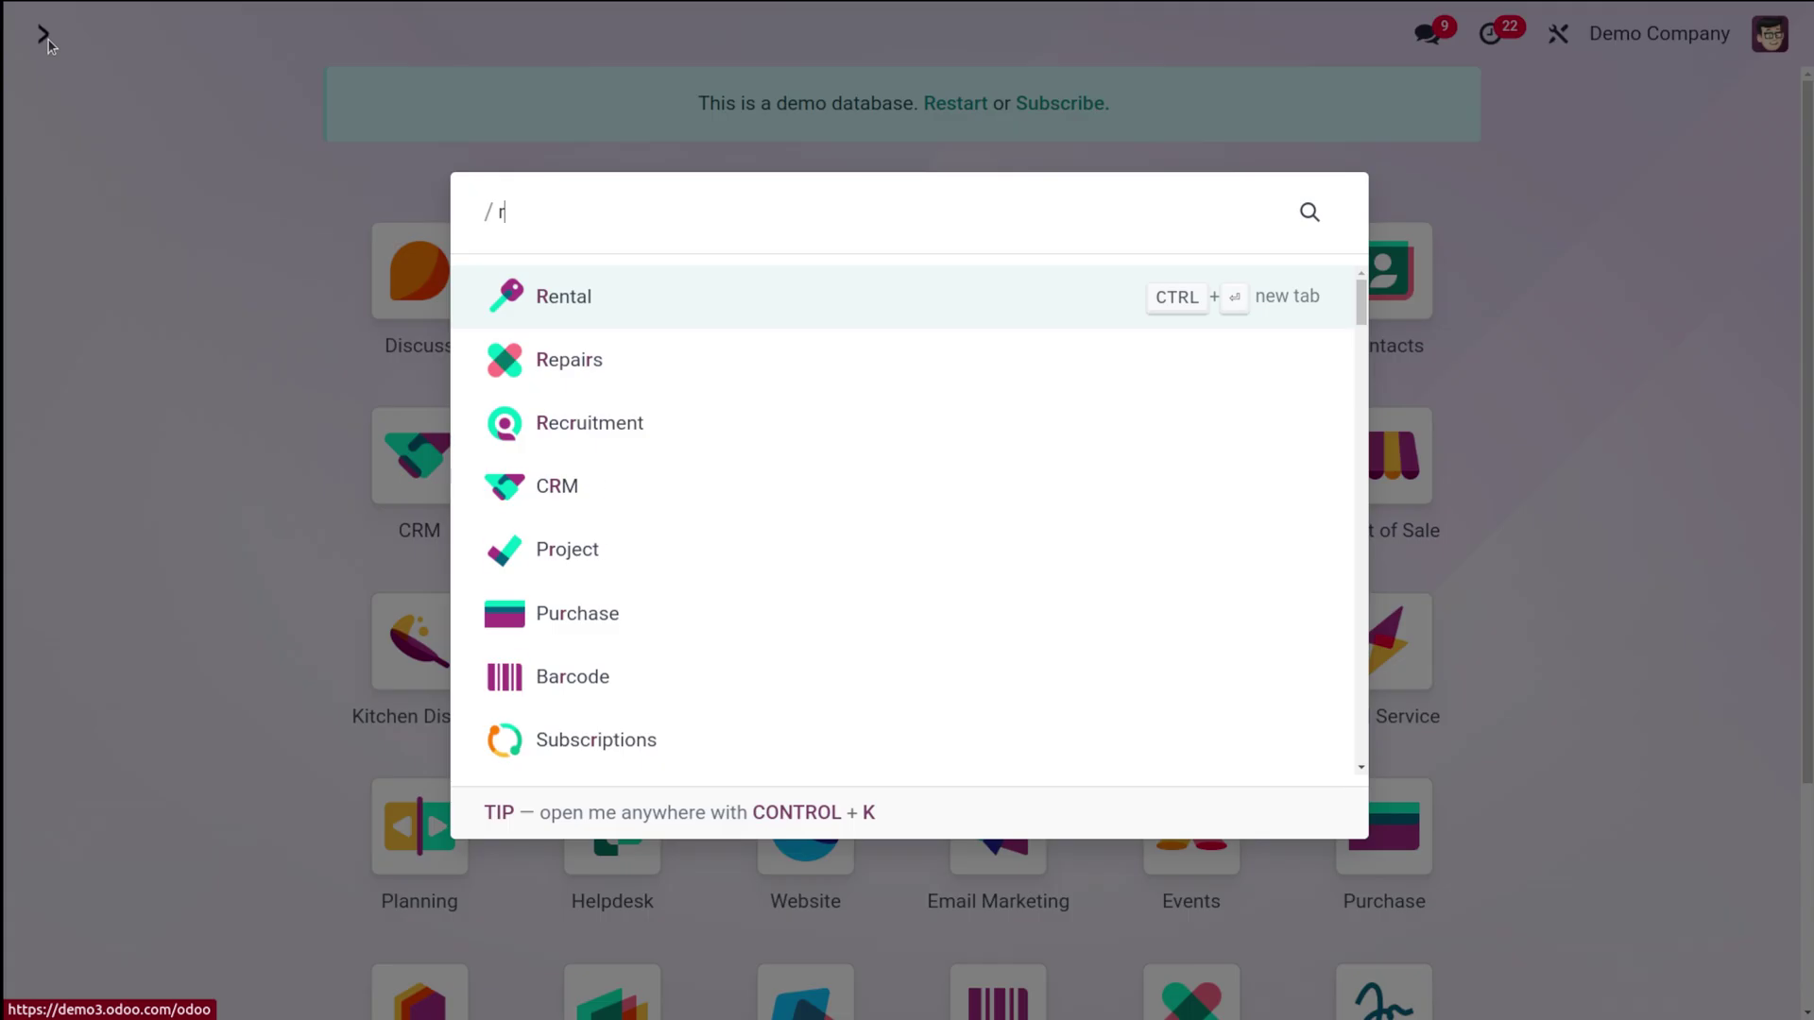
{"action": "left_click", "coordinate": [646, 375]}
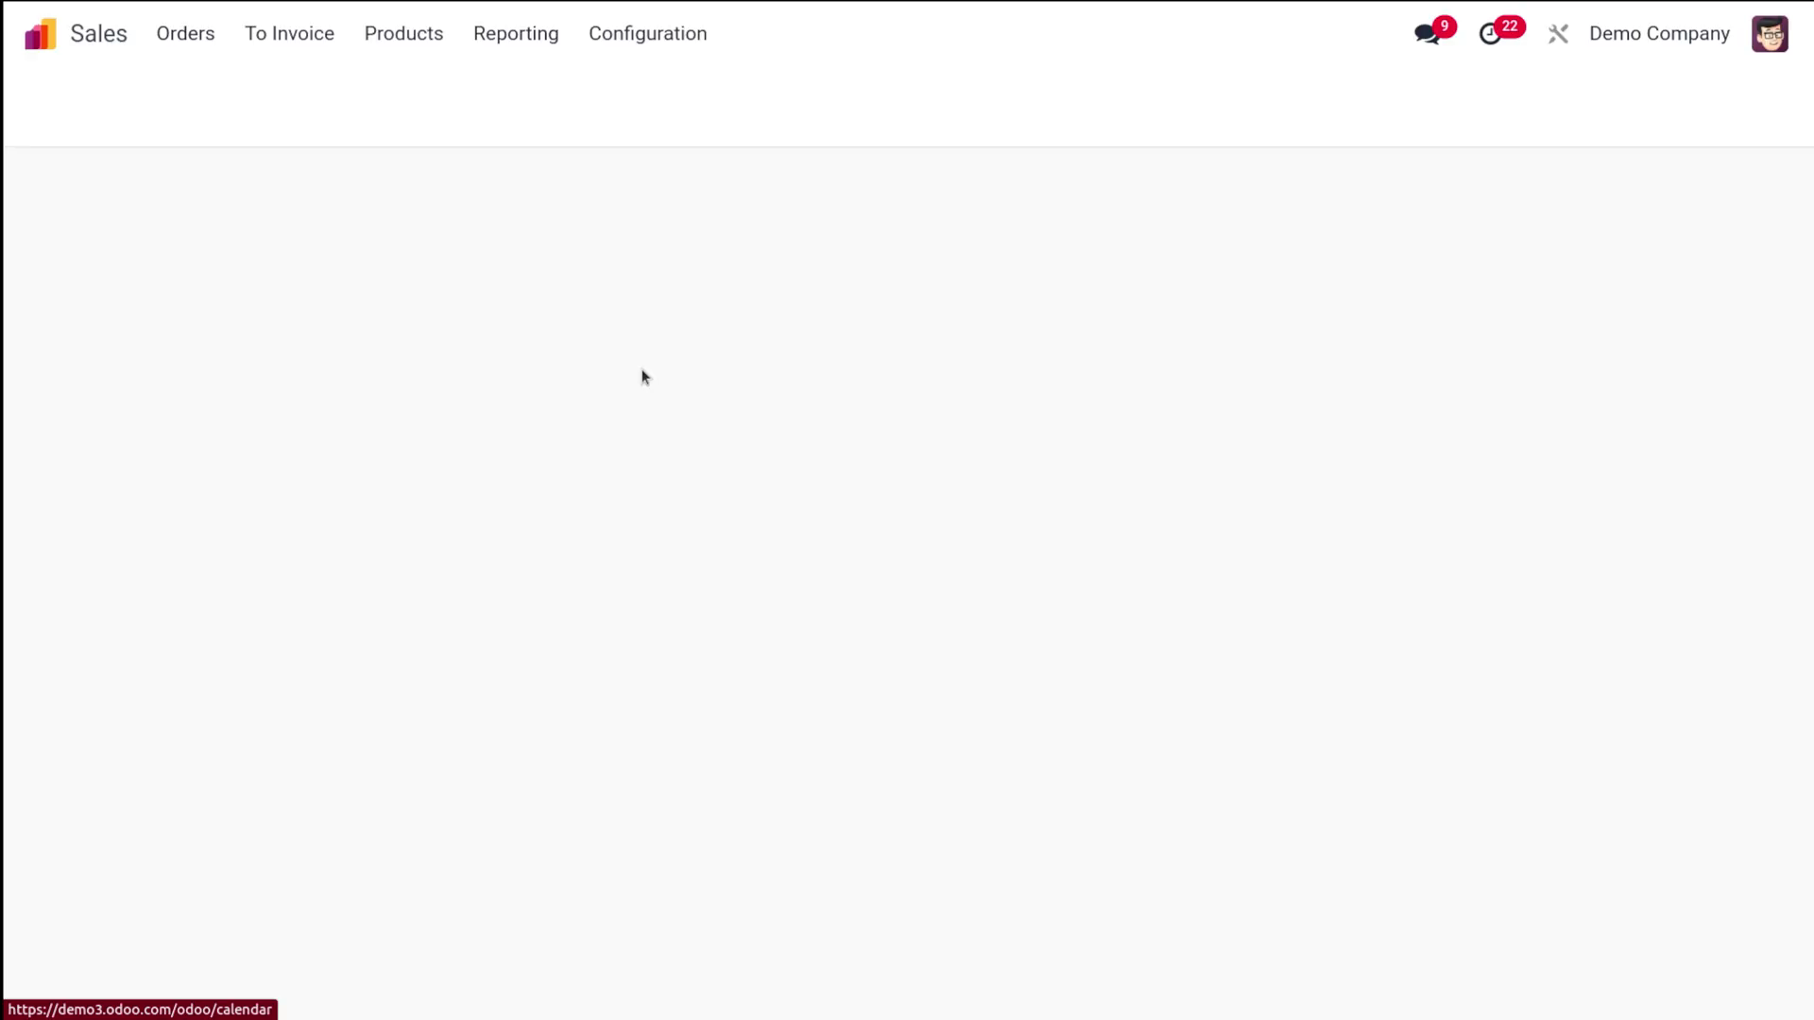
{"action": "left_click", "coordinate": [61, 95]}
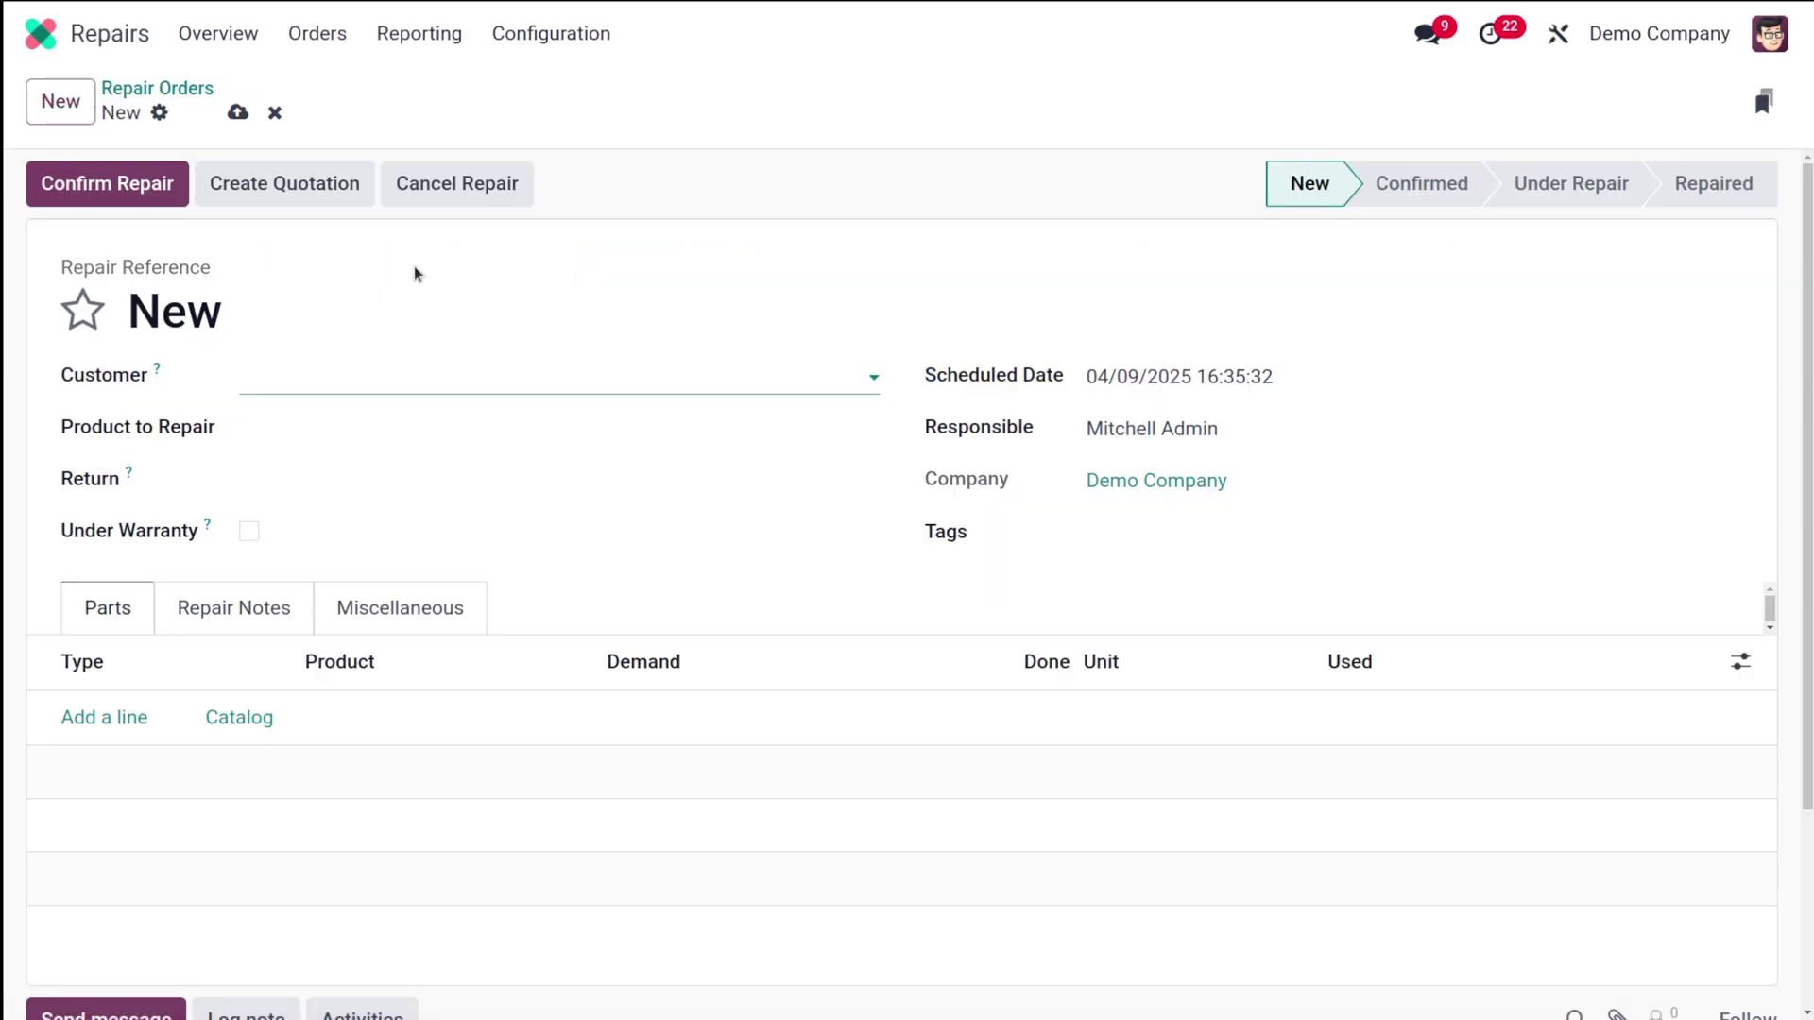
Link Deco Addict's return receipt to the repair order and set Screw Driver as the product to repair.
{"action": "left_click", "coordinate": [396, 386]}
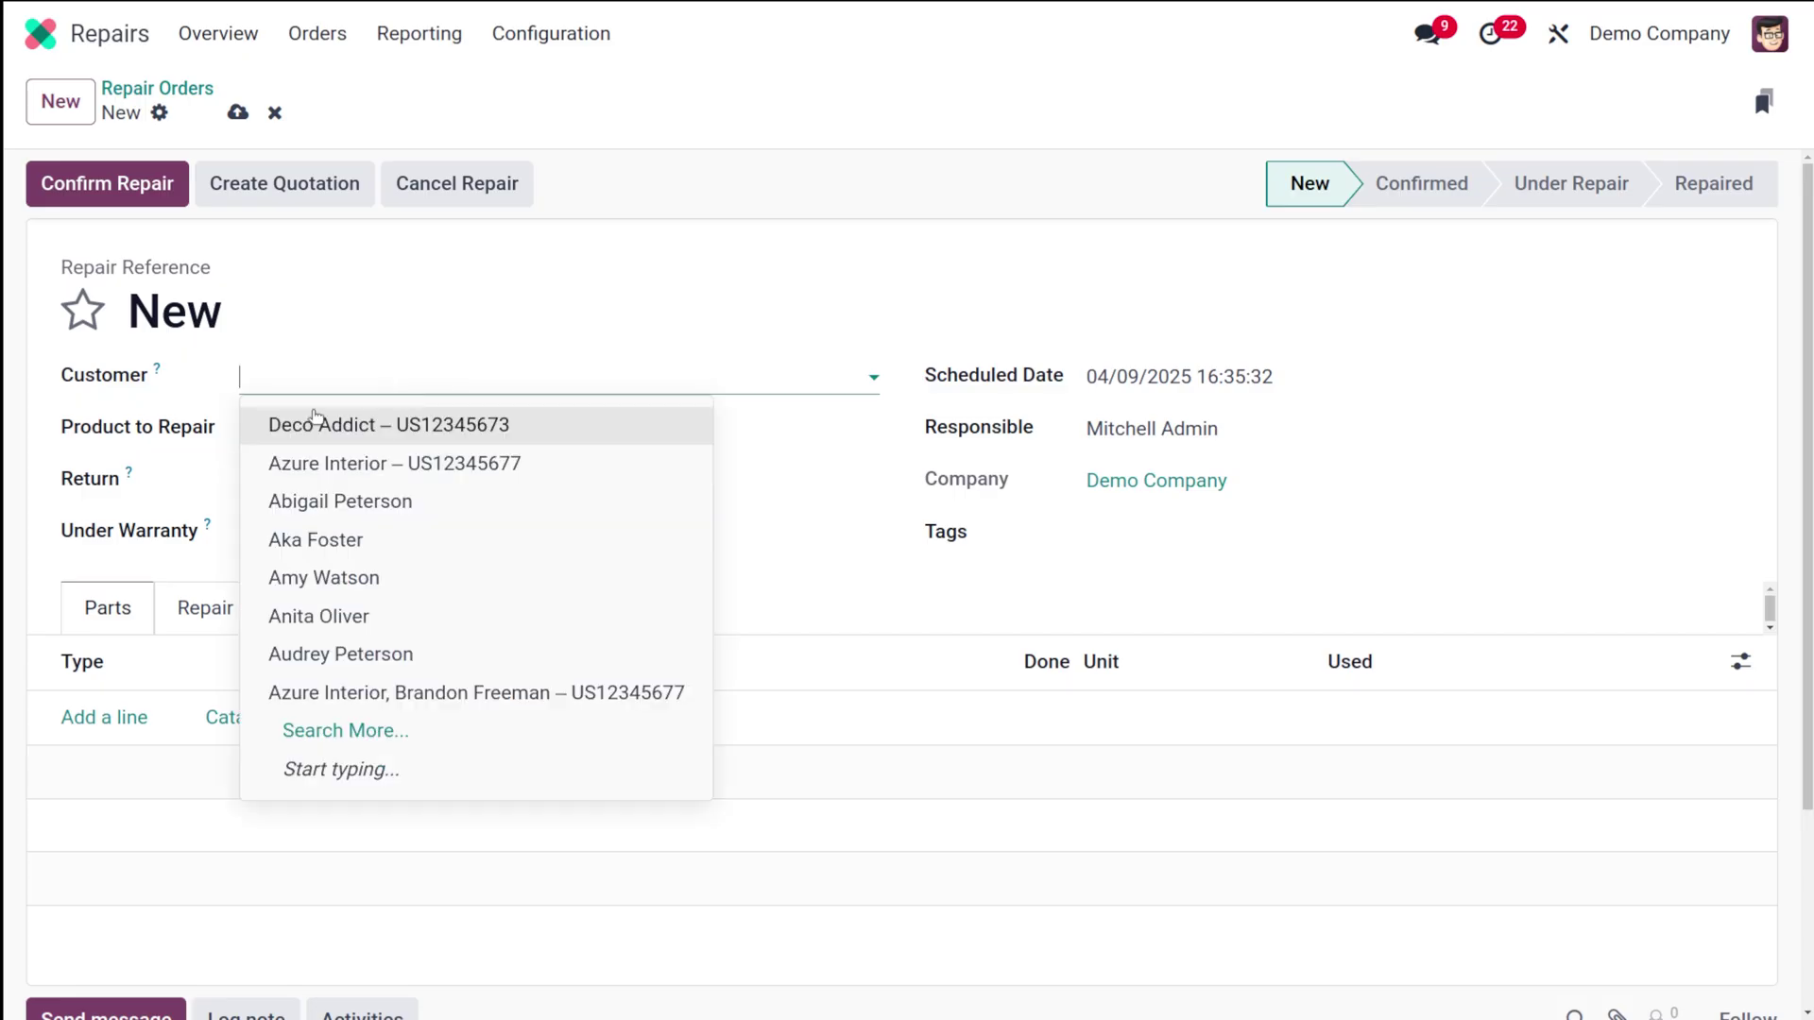
{"action": "left_click", "coordinate": [212, 492]}
{"action": "left_click", "coordinate": [465, 484]}
{"action": "left_click", "coordinate": [327, 548]}
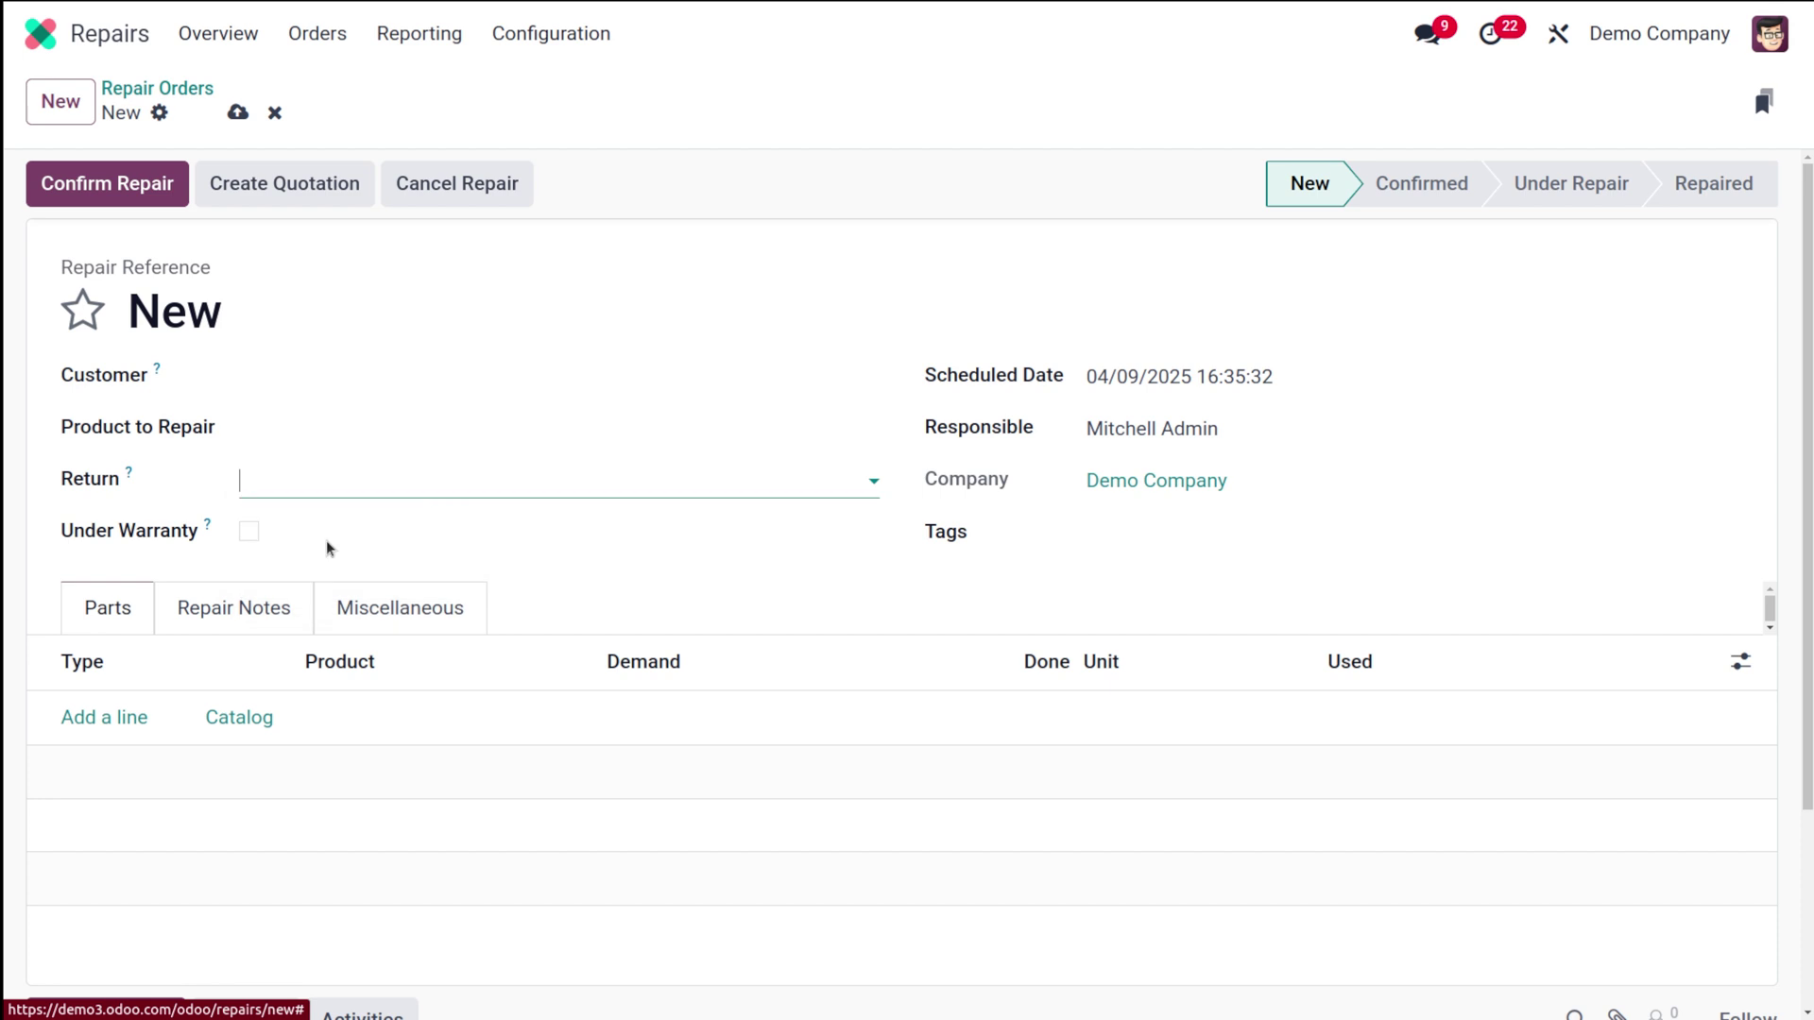
{"action": "left_click", "coordinate": [329, 422]}
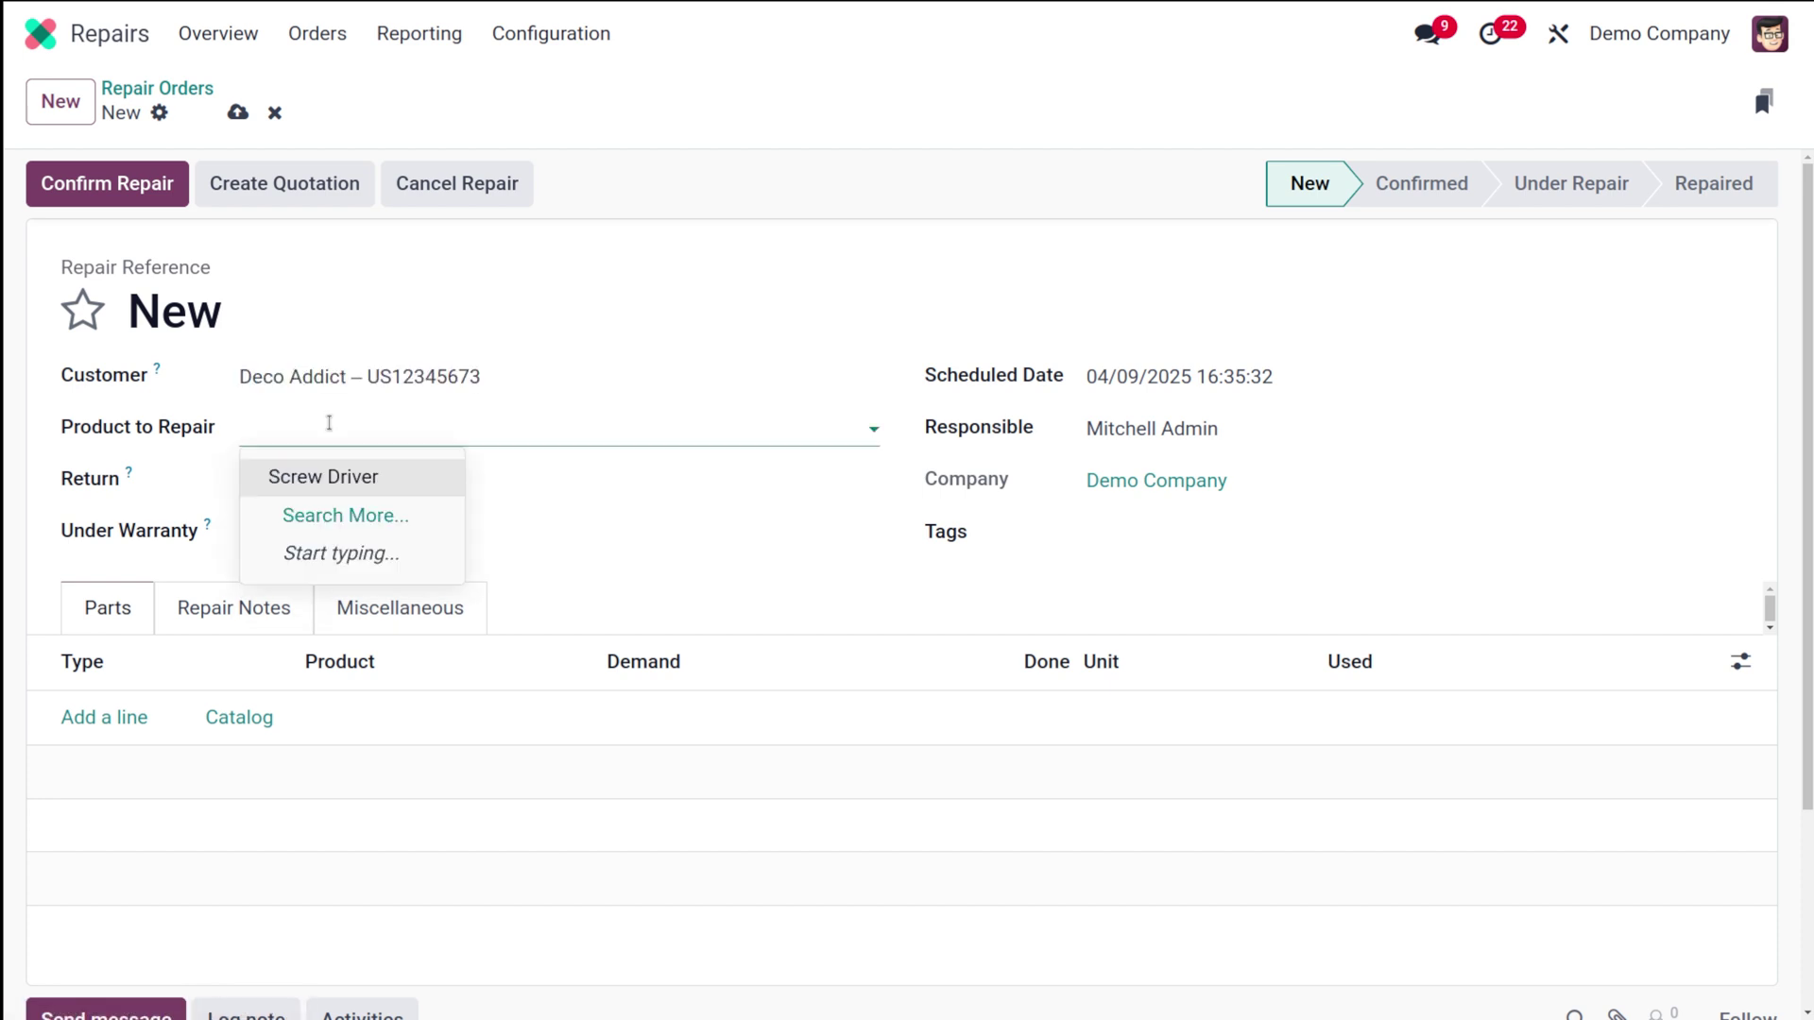
{"action": "left_click", "coordinate": [369, 480]}
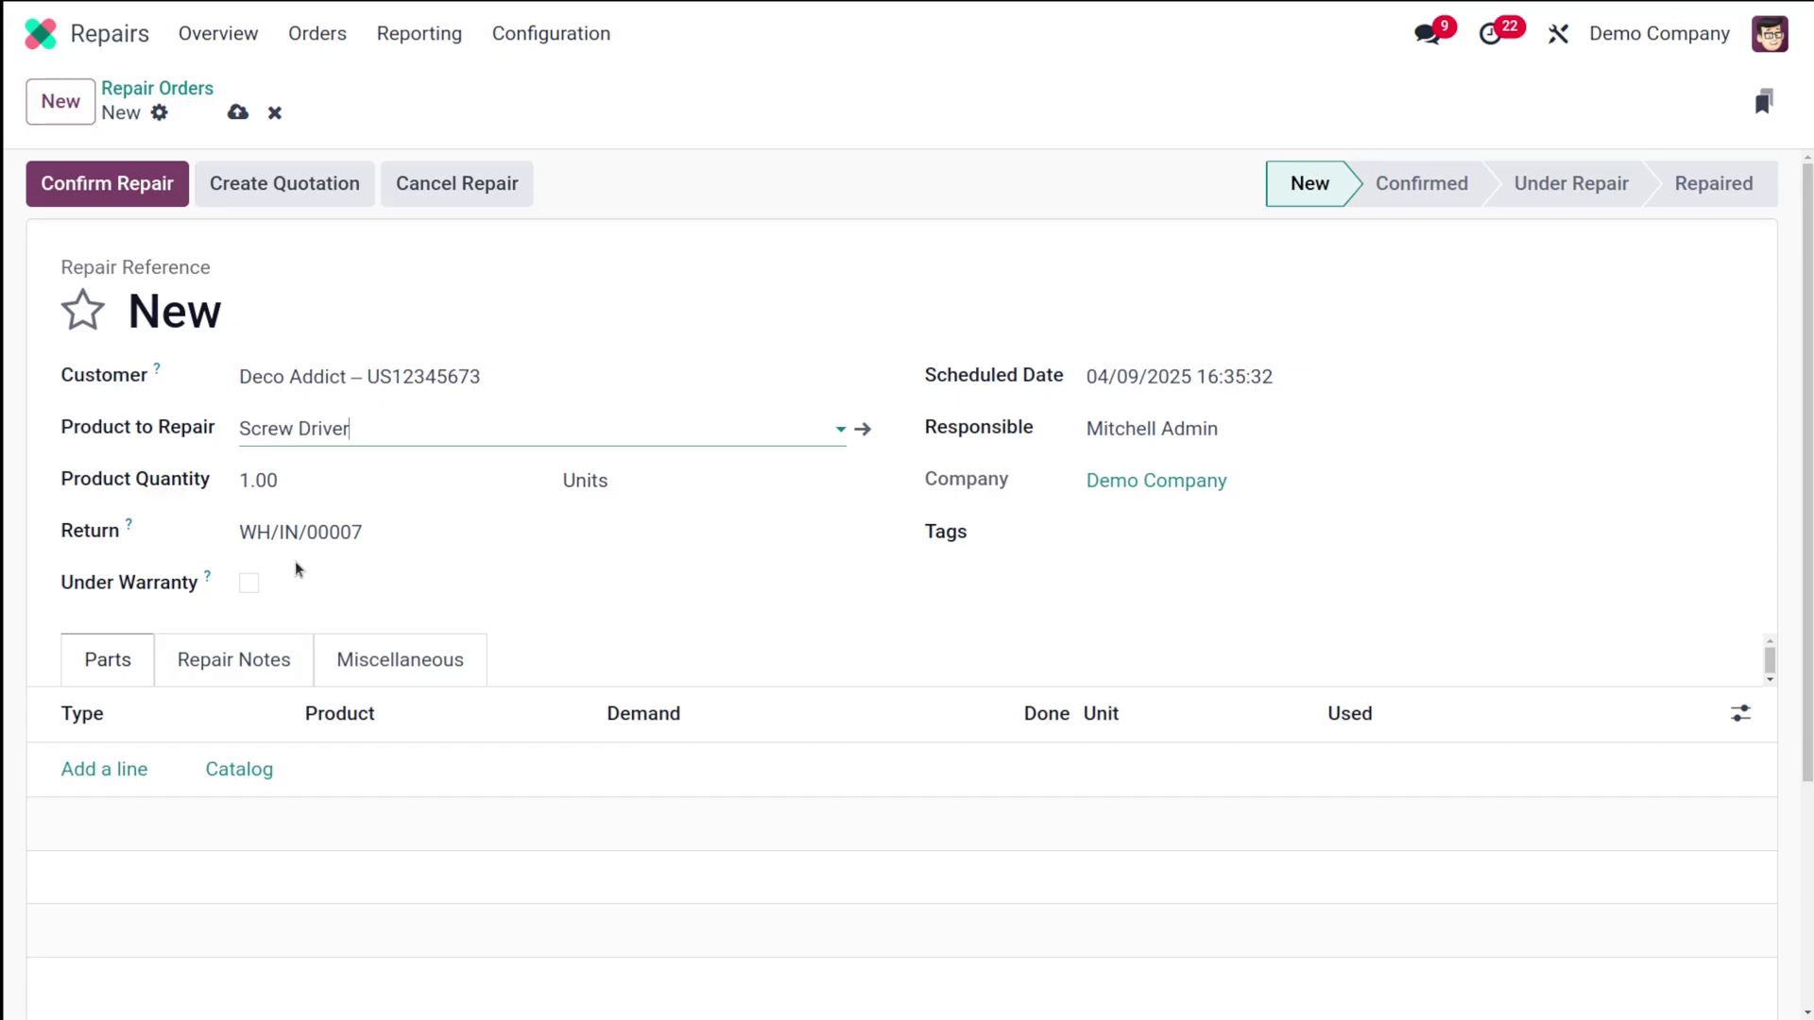
{"action": "mouse_move", "coordinate": [201, 575]}
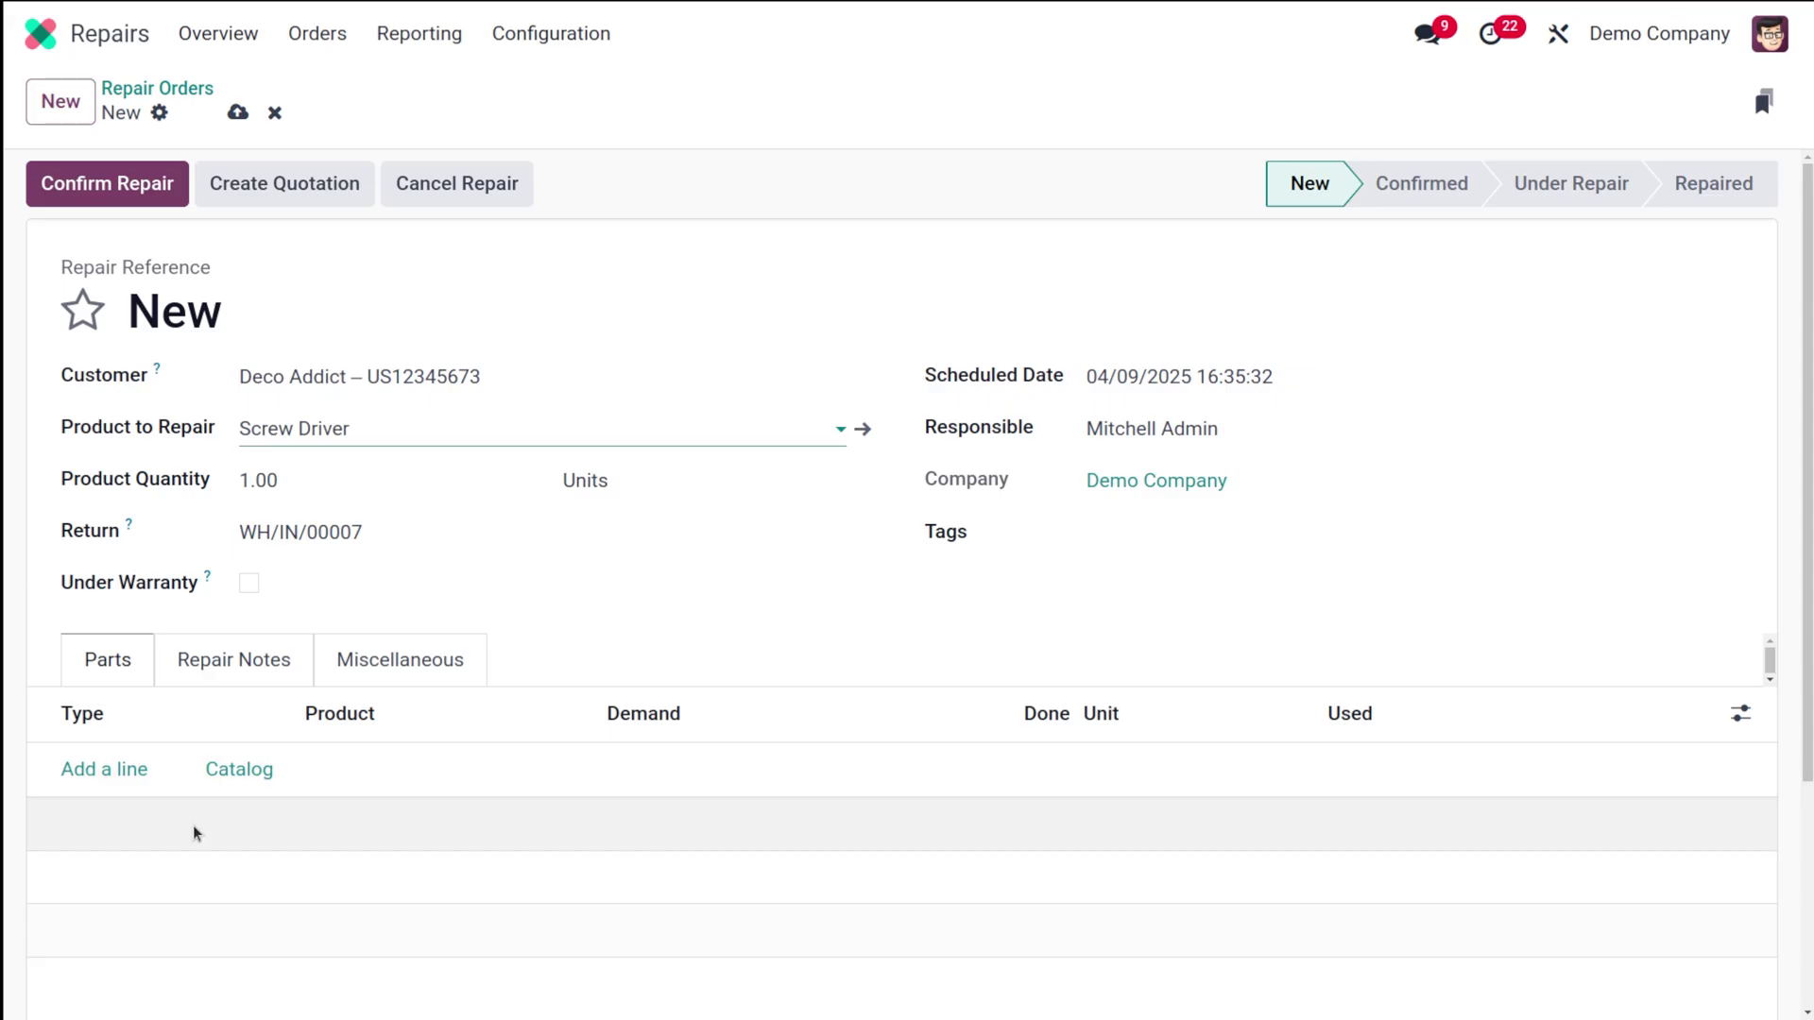
Add a part line of type Add for the product [CONS_89957] Bolt.
{"action": "left_click", "coordinate": [114, 770]}
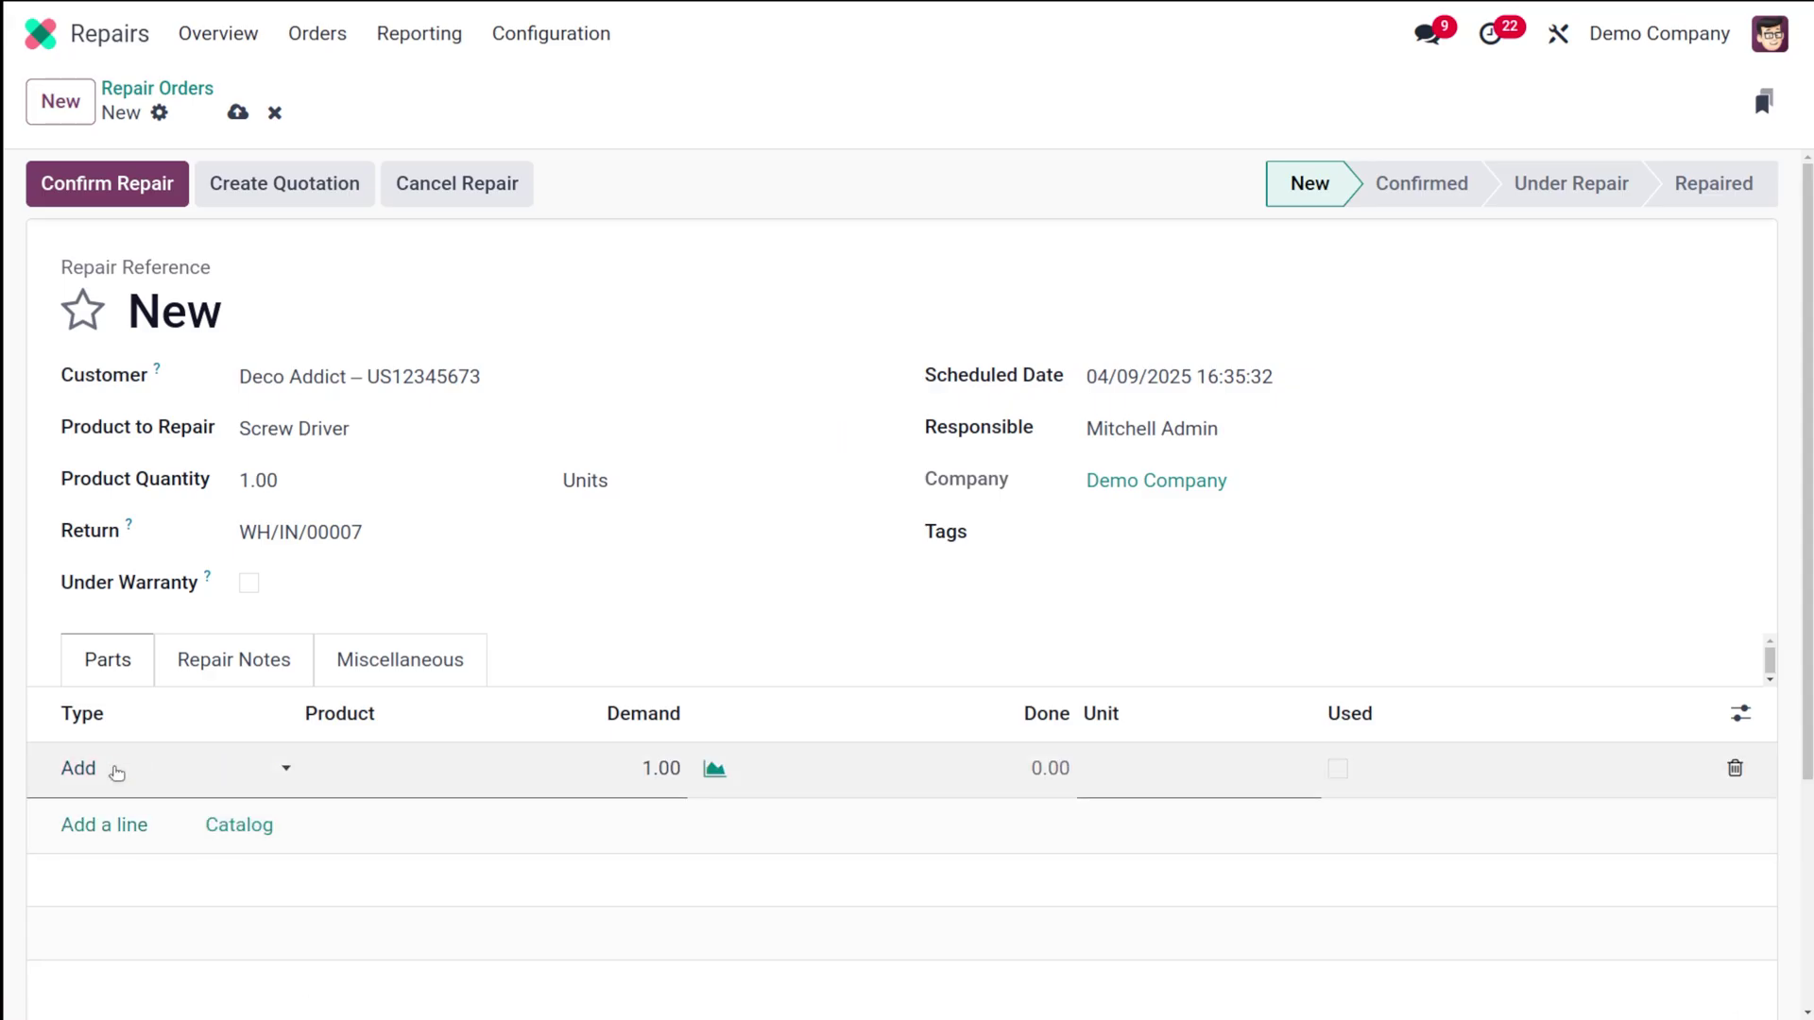
{"action": "left_click", "coordinate": [117, 773]}
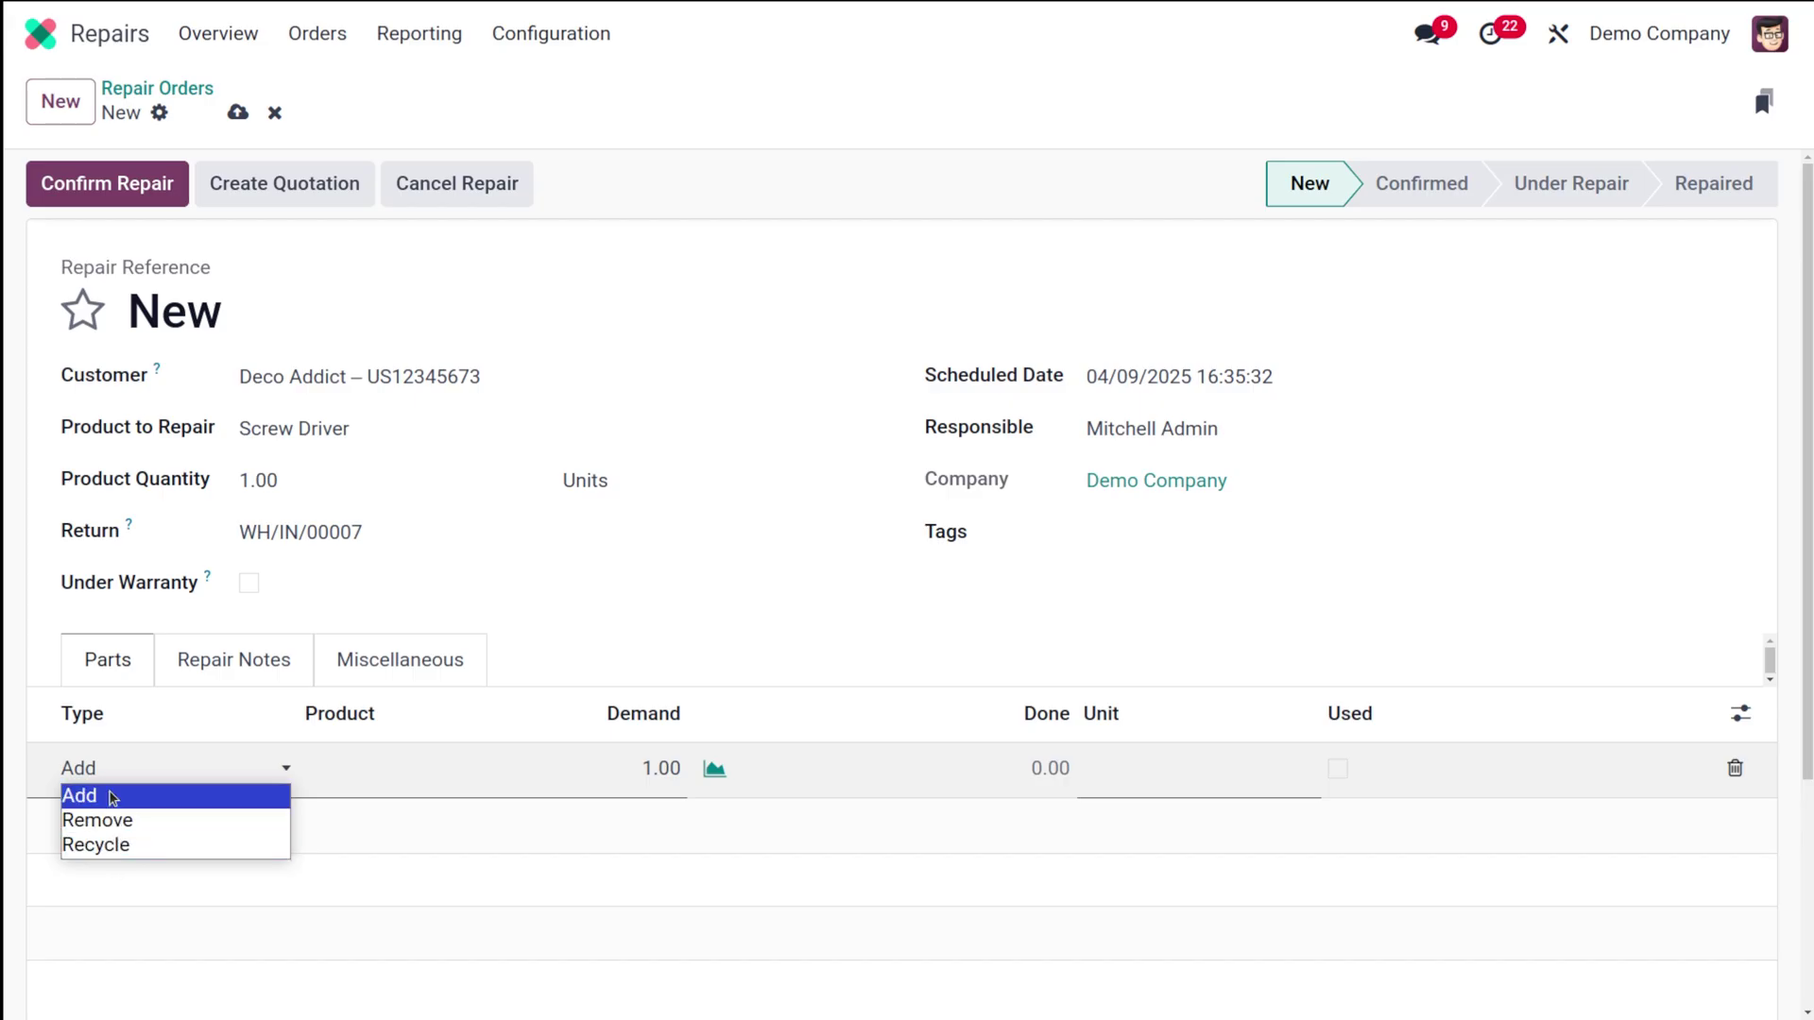
{"action": "left_click", "coordinate": [113, 795]}
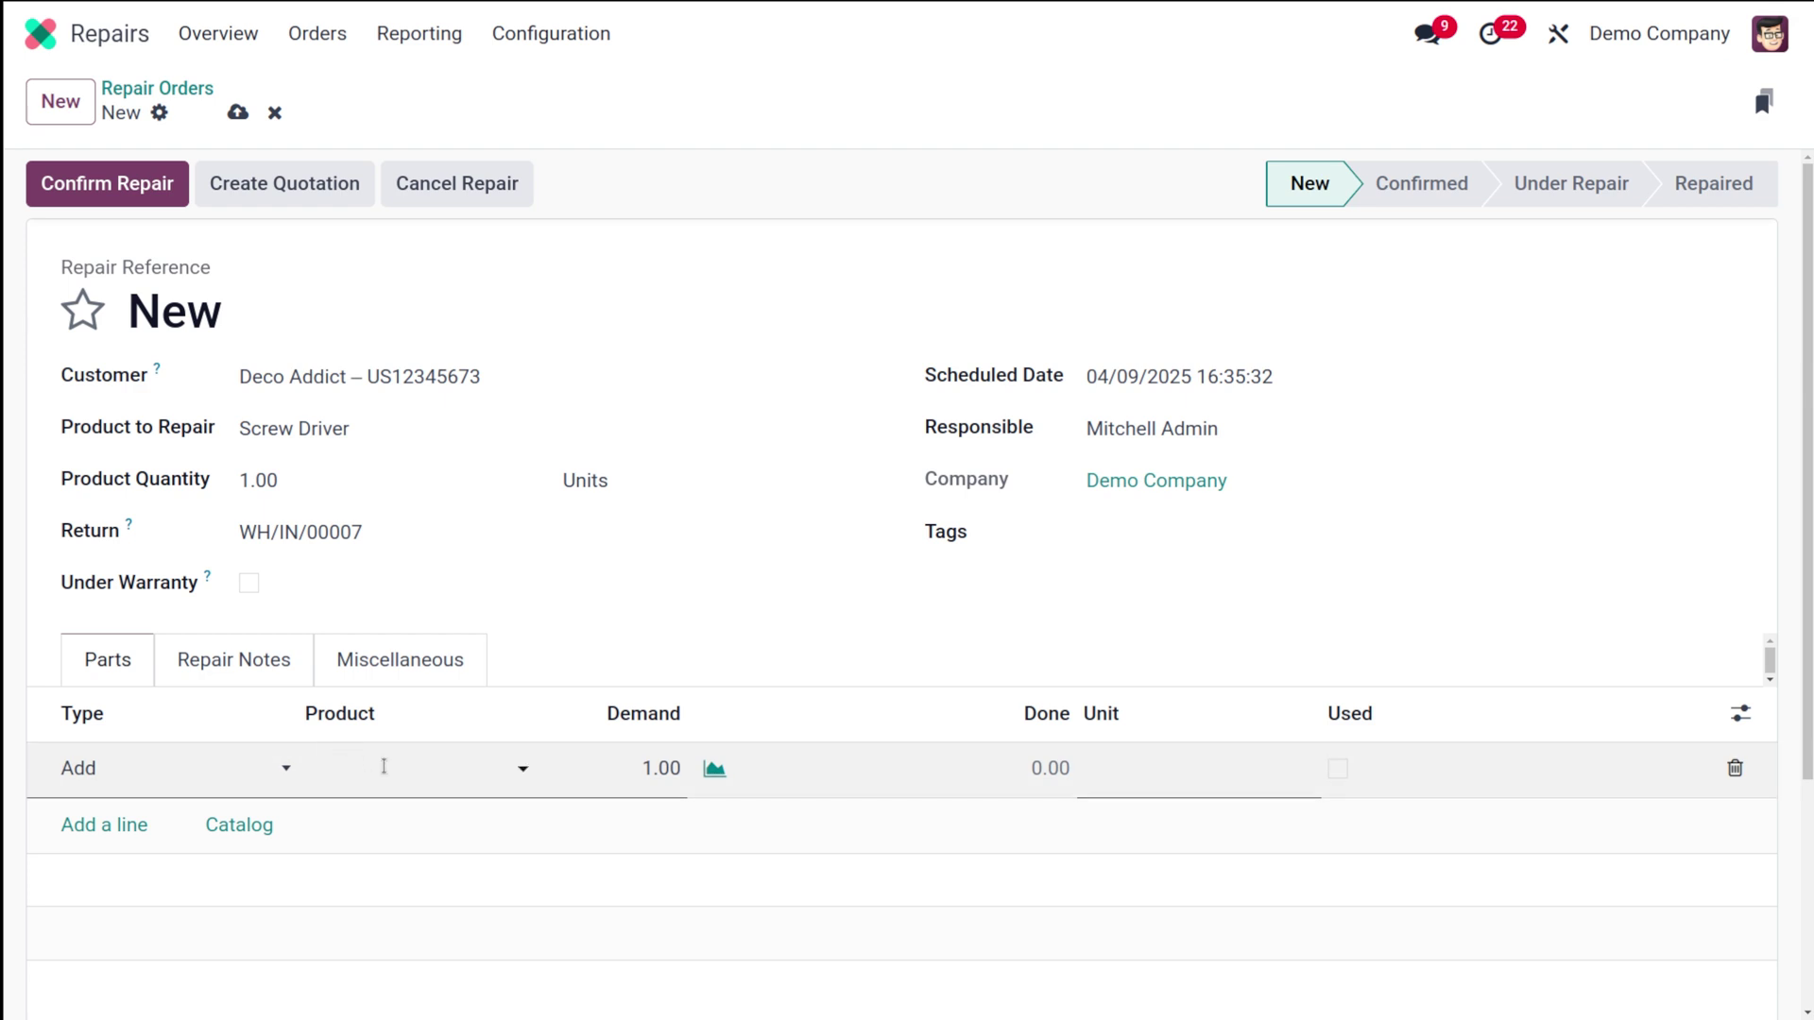
{"action": "left_click", "coordinate": [398, 769]}
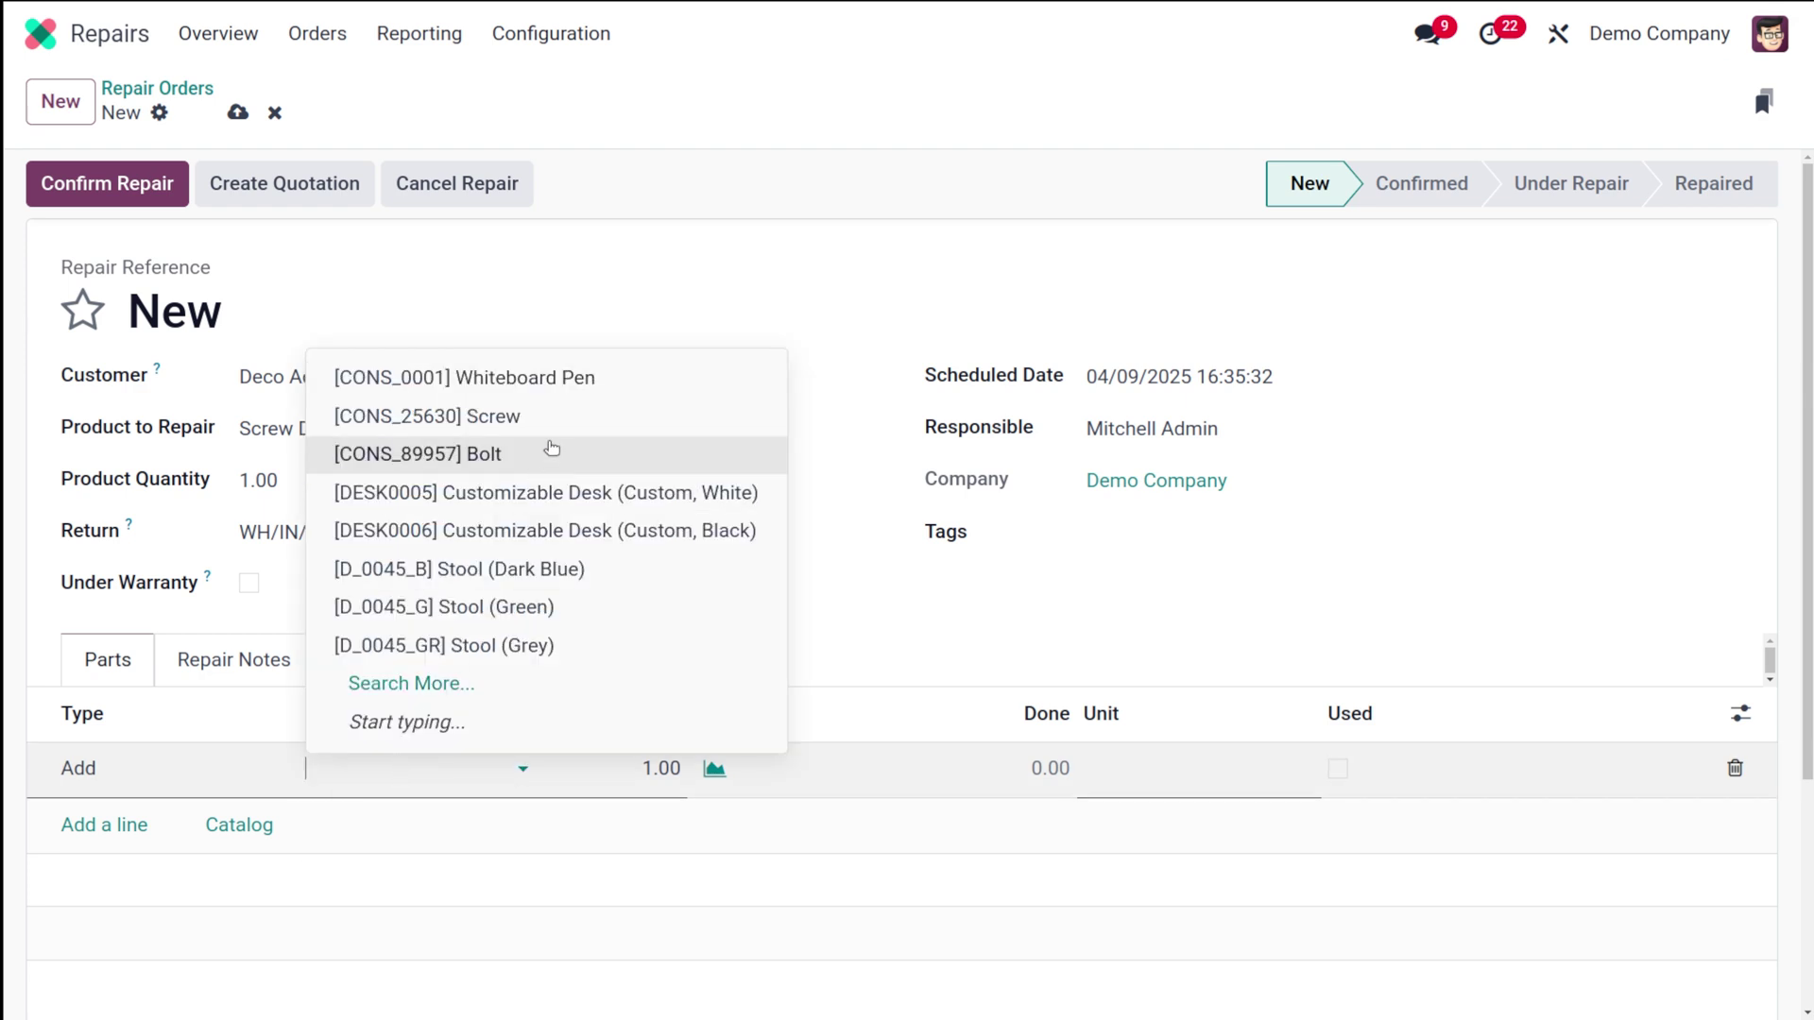
{"action": "left_click", "coordinate": [551, 454]}
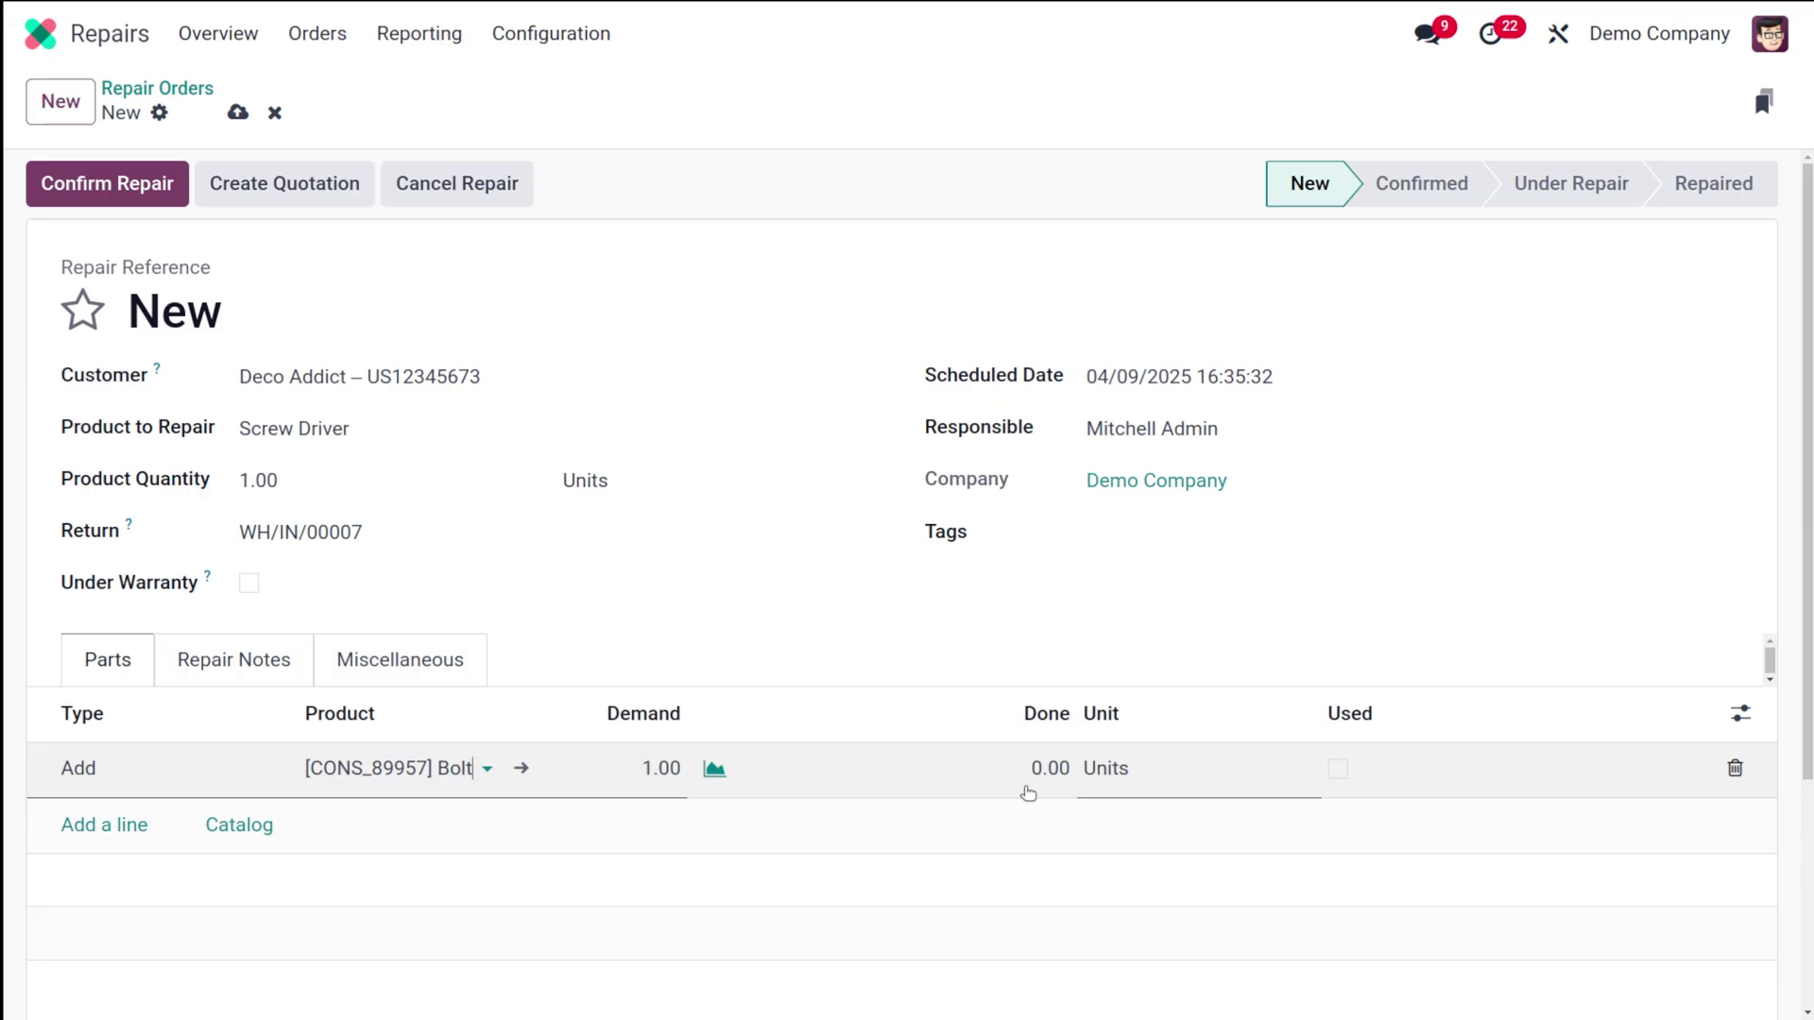
Set the Bolt line's done quantity to 1.
{"action": "left_click", "coordinate": [1021, 771]}
{"action": "type", "text": "1"}
{"action": "left_click", "coordinate": [1146, 761]}
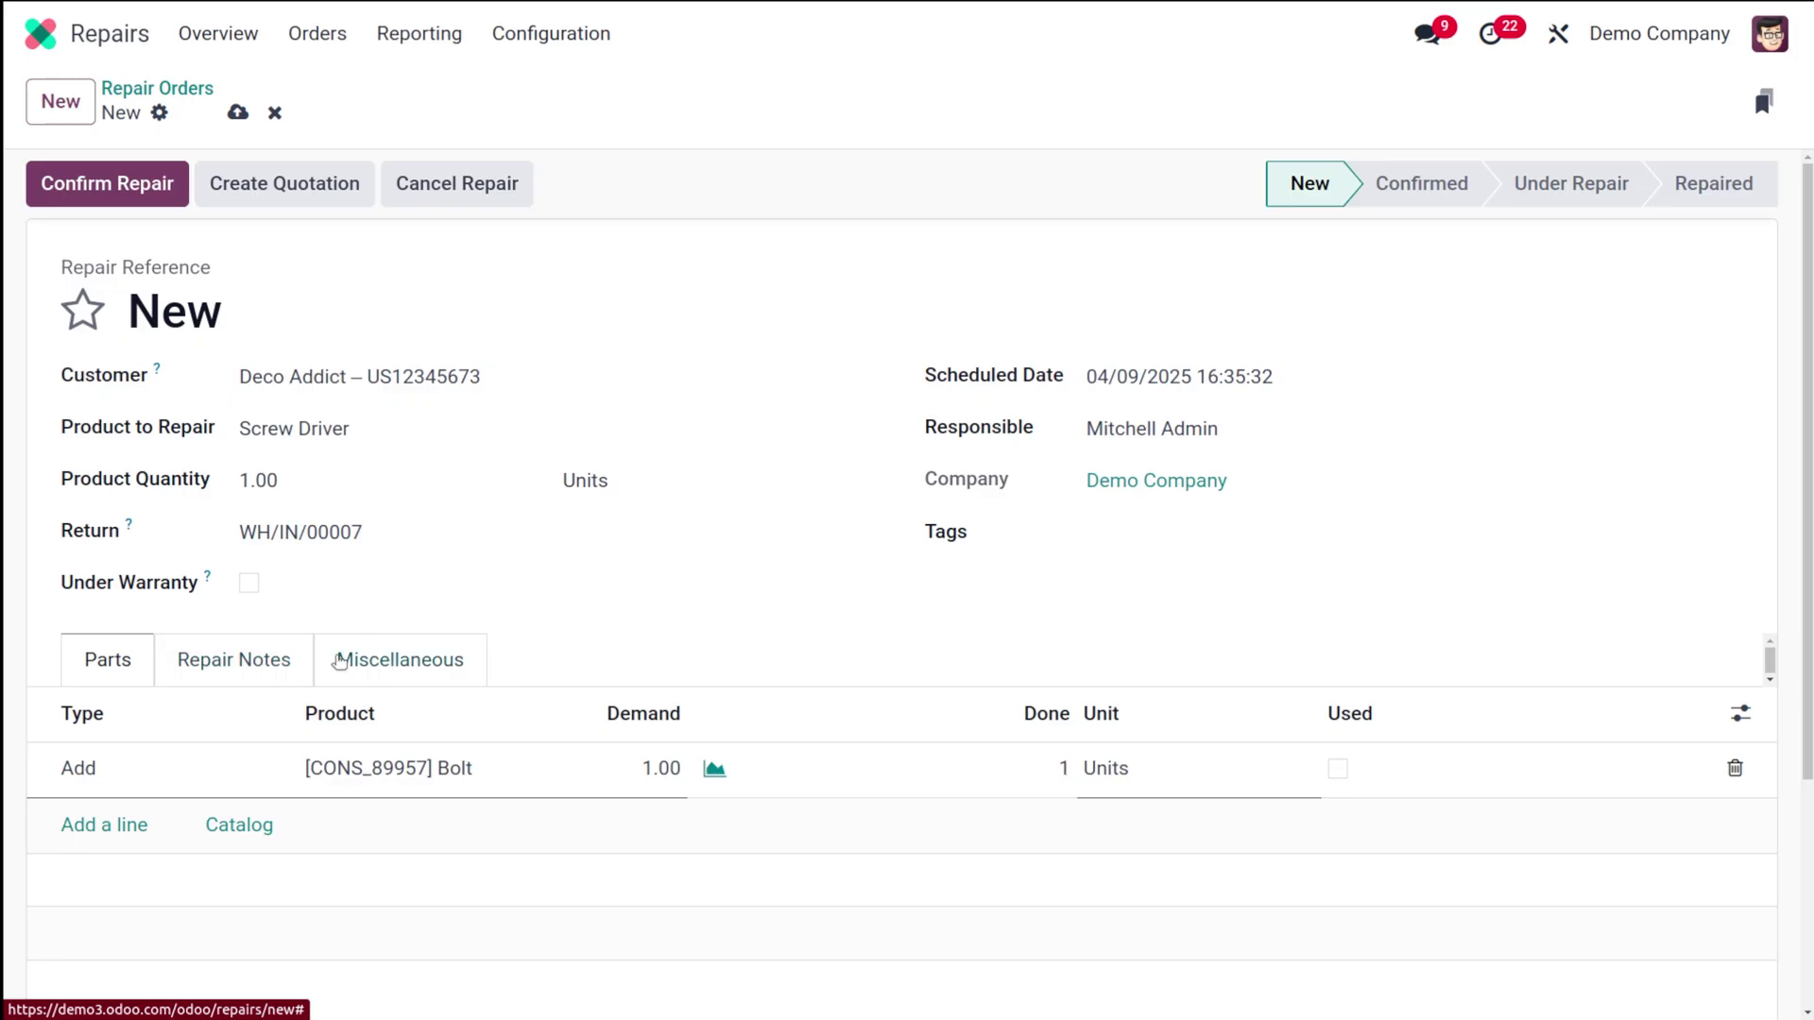
Check the order's repair notes and miscellaneous details, and reset the Bolt line's done quantity to 0.
{"action": "left_click", "coordinate": [271, 669]}
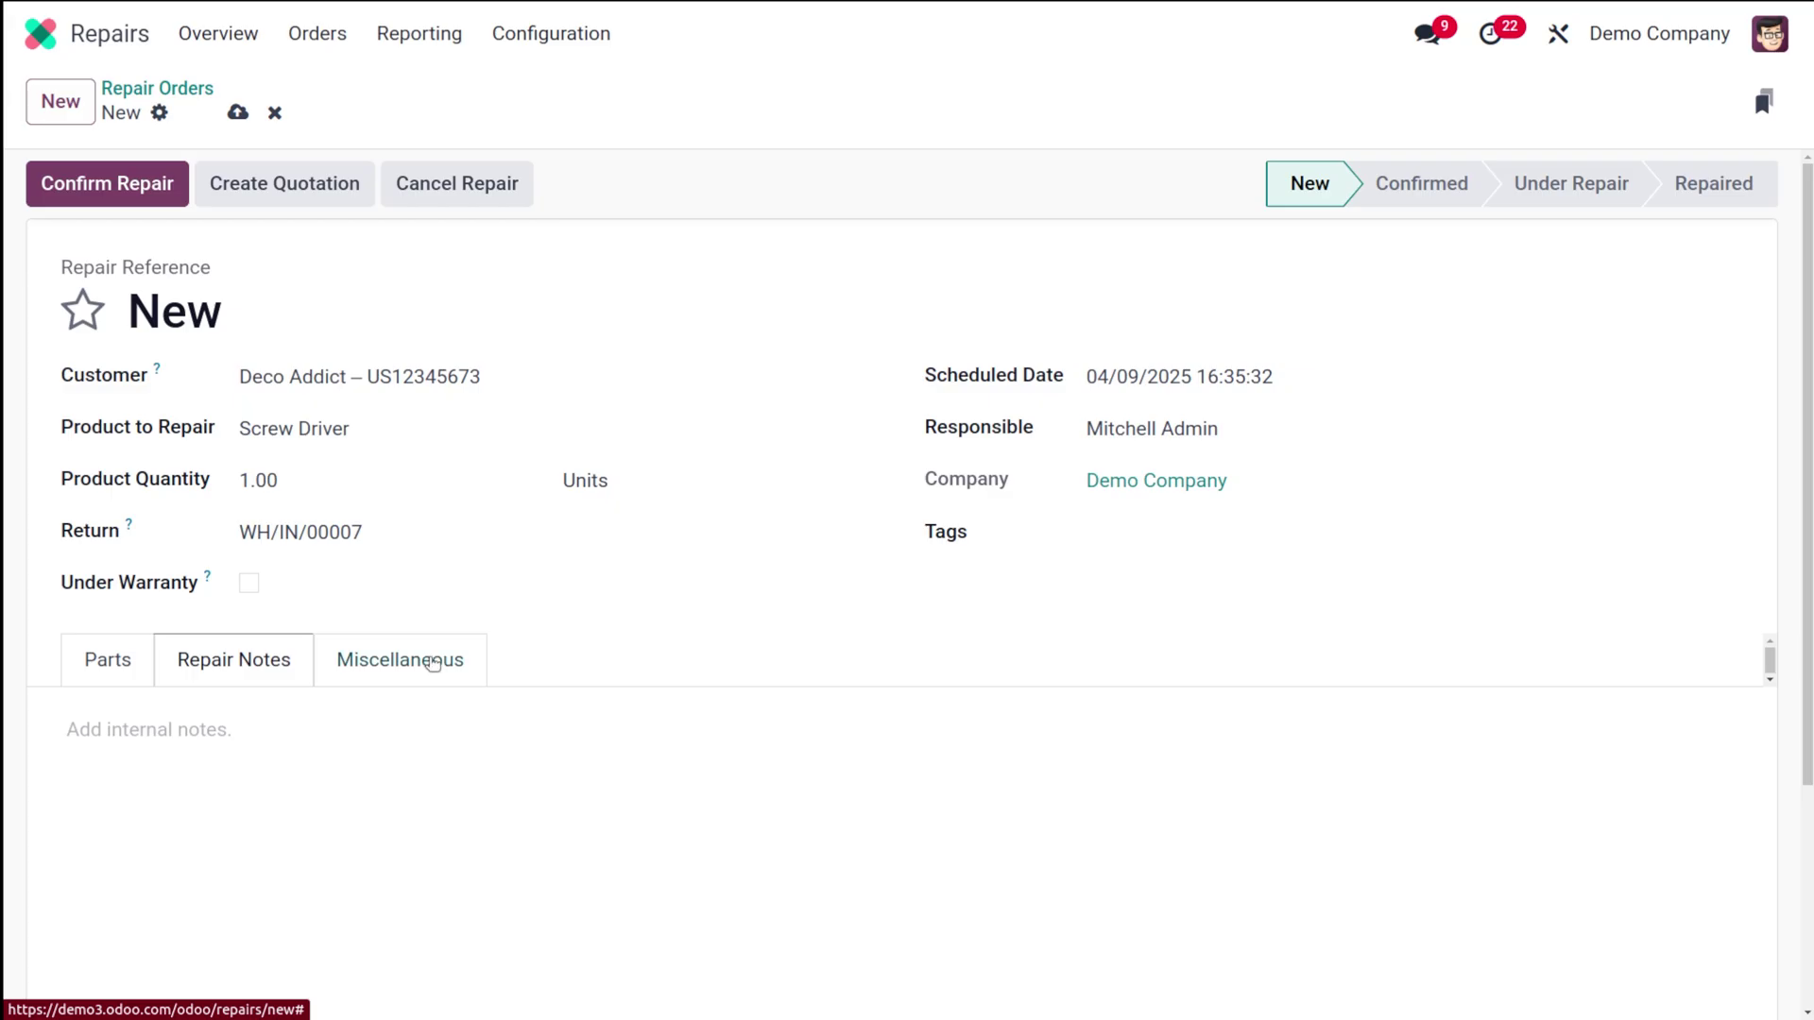
{"action": "left_click", "coordinate": [433, 663]}
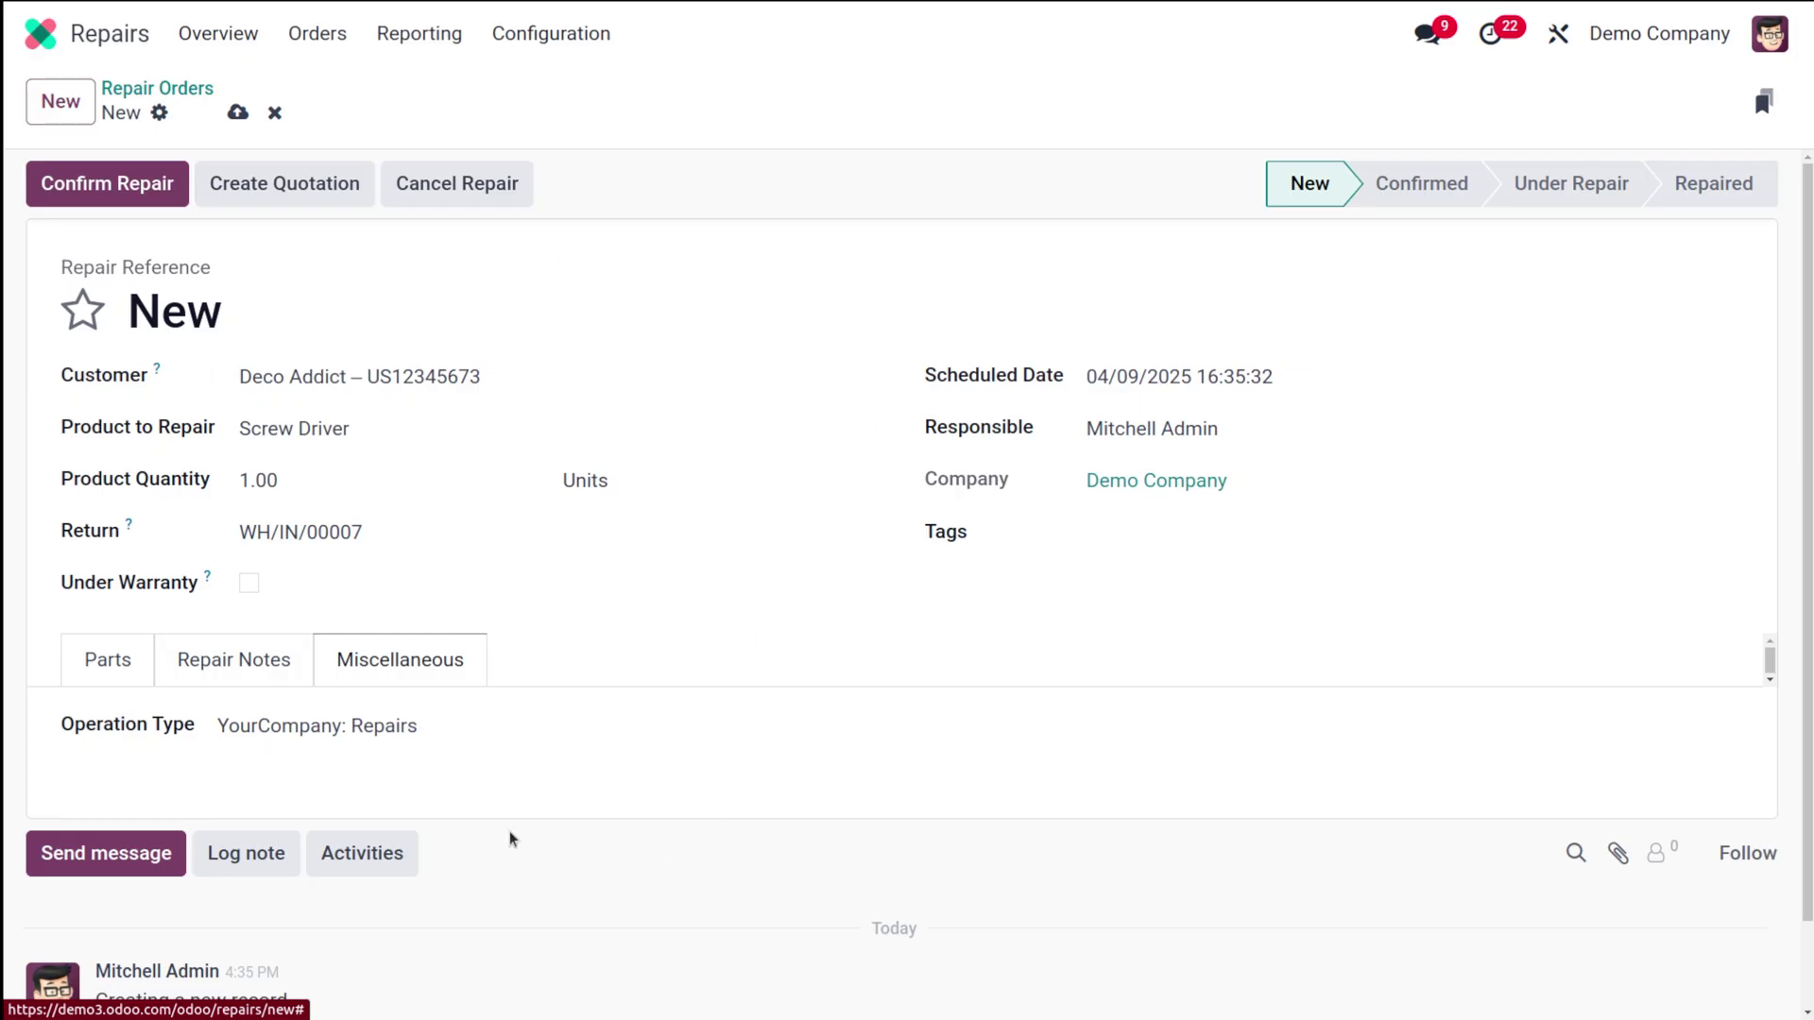
{"action": "left_click", "coordinate": [111, 662]}
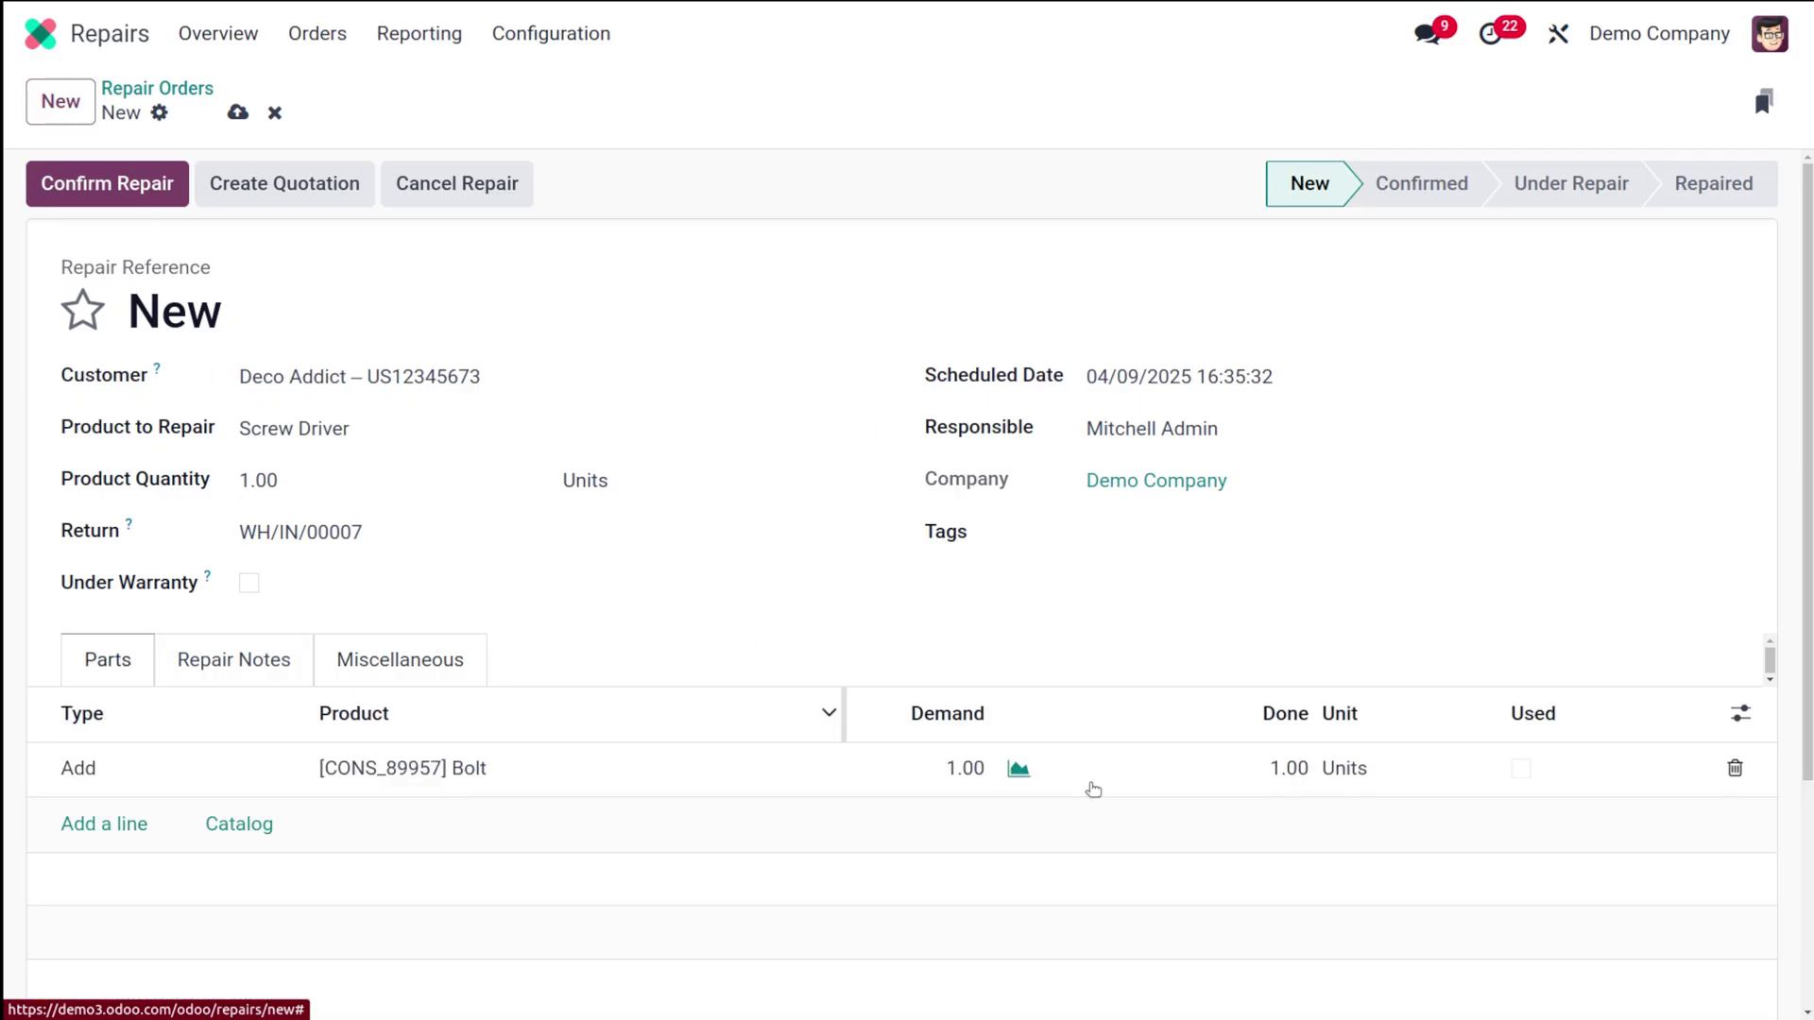
{"action": "left_click", "coordinate": [1277, 768]}
{"action": "left_click", "coordinate": [1269, 770]}
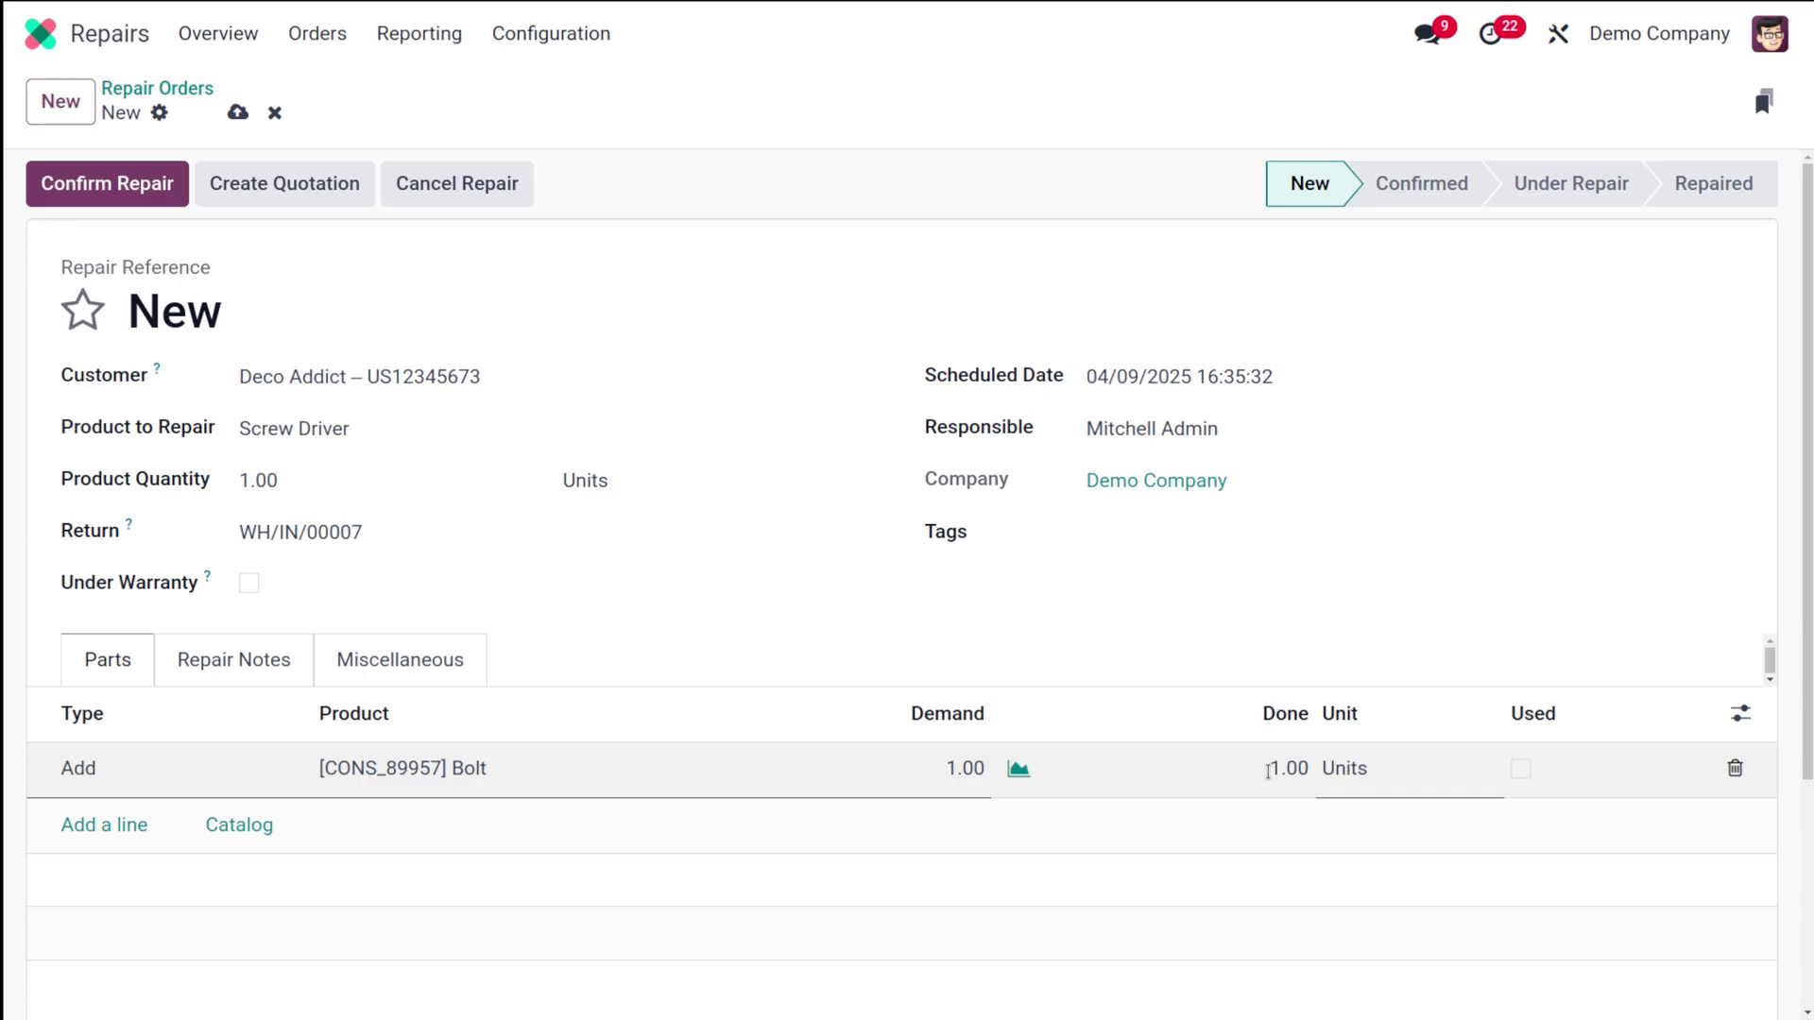
{"action": "key", "text": "Delete"}
{"action": "type", "text": "0"}
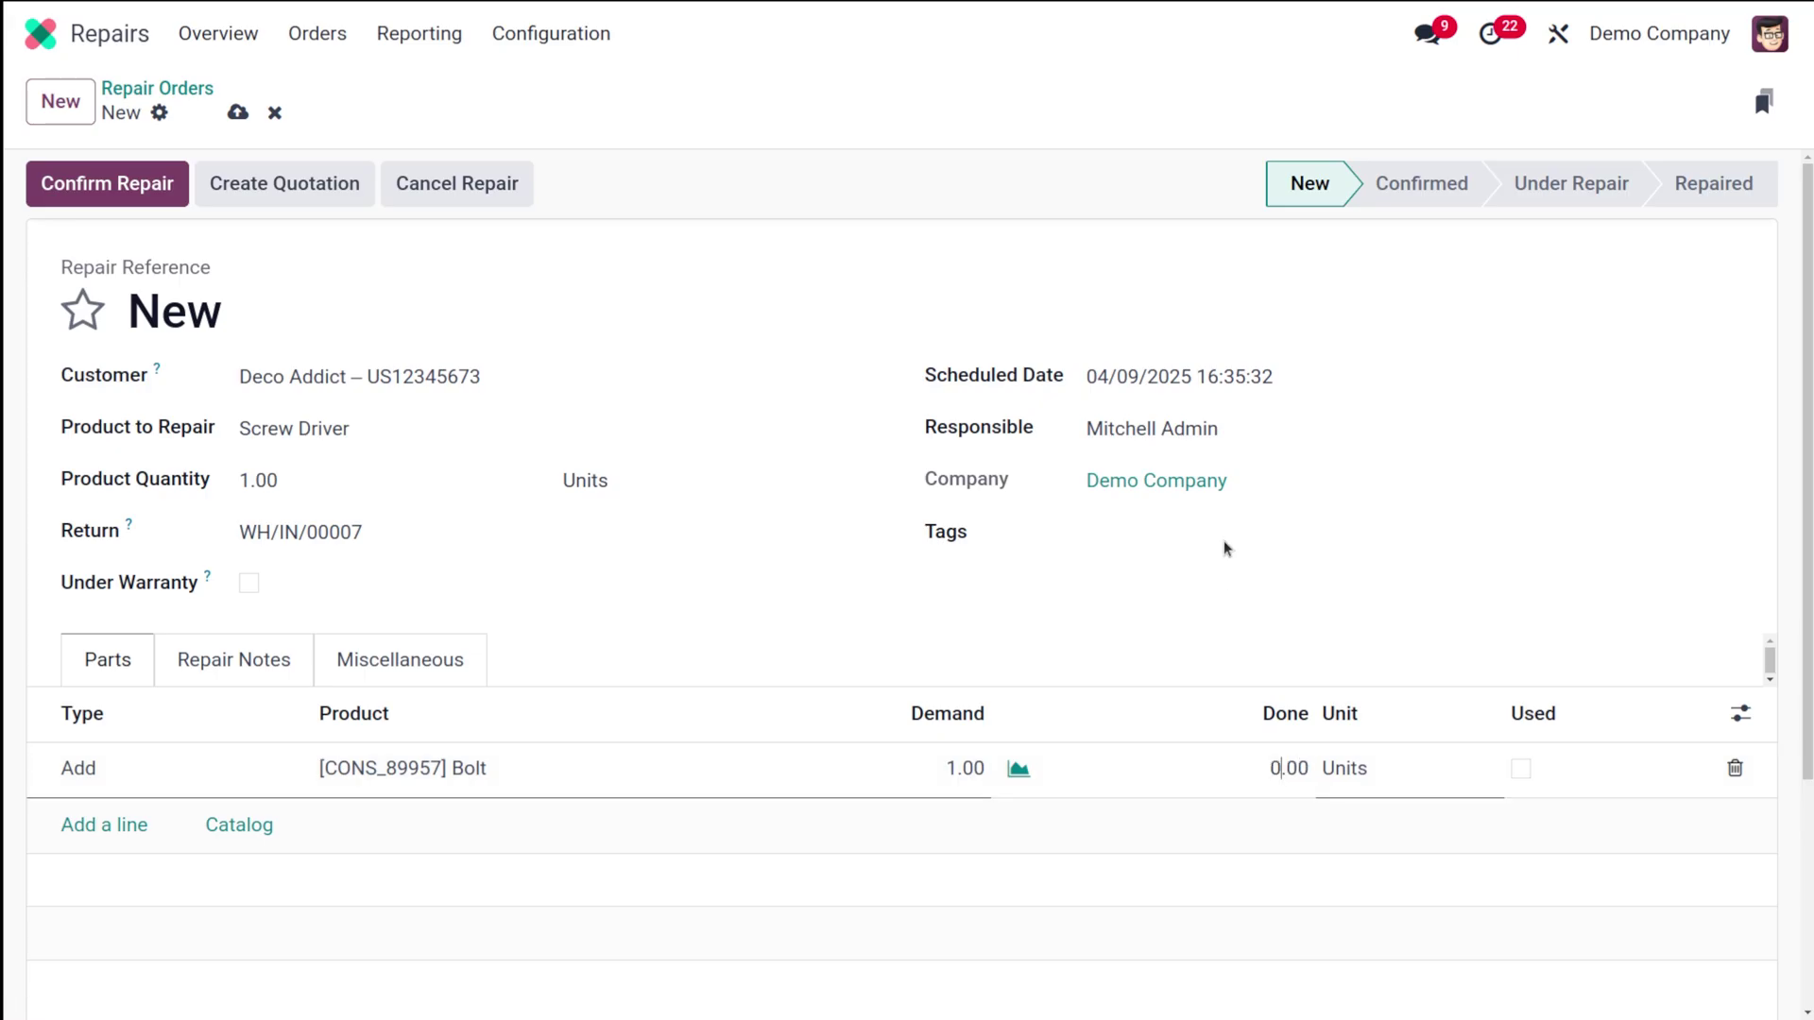
{"action": "left_click", "coordinate": [1188, 599]}
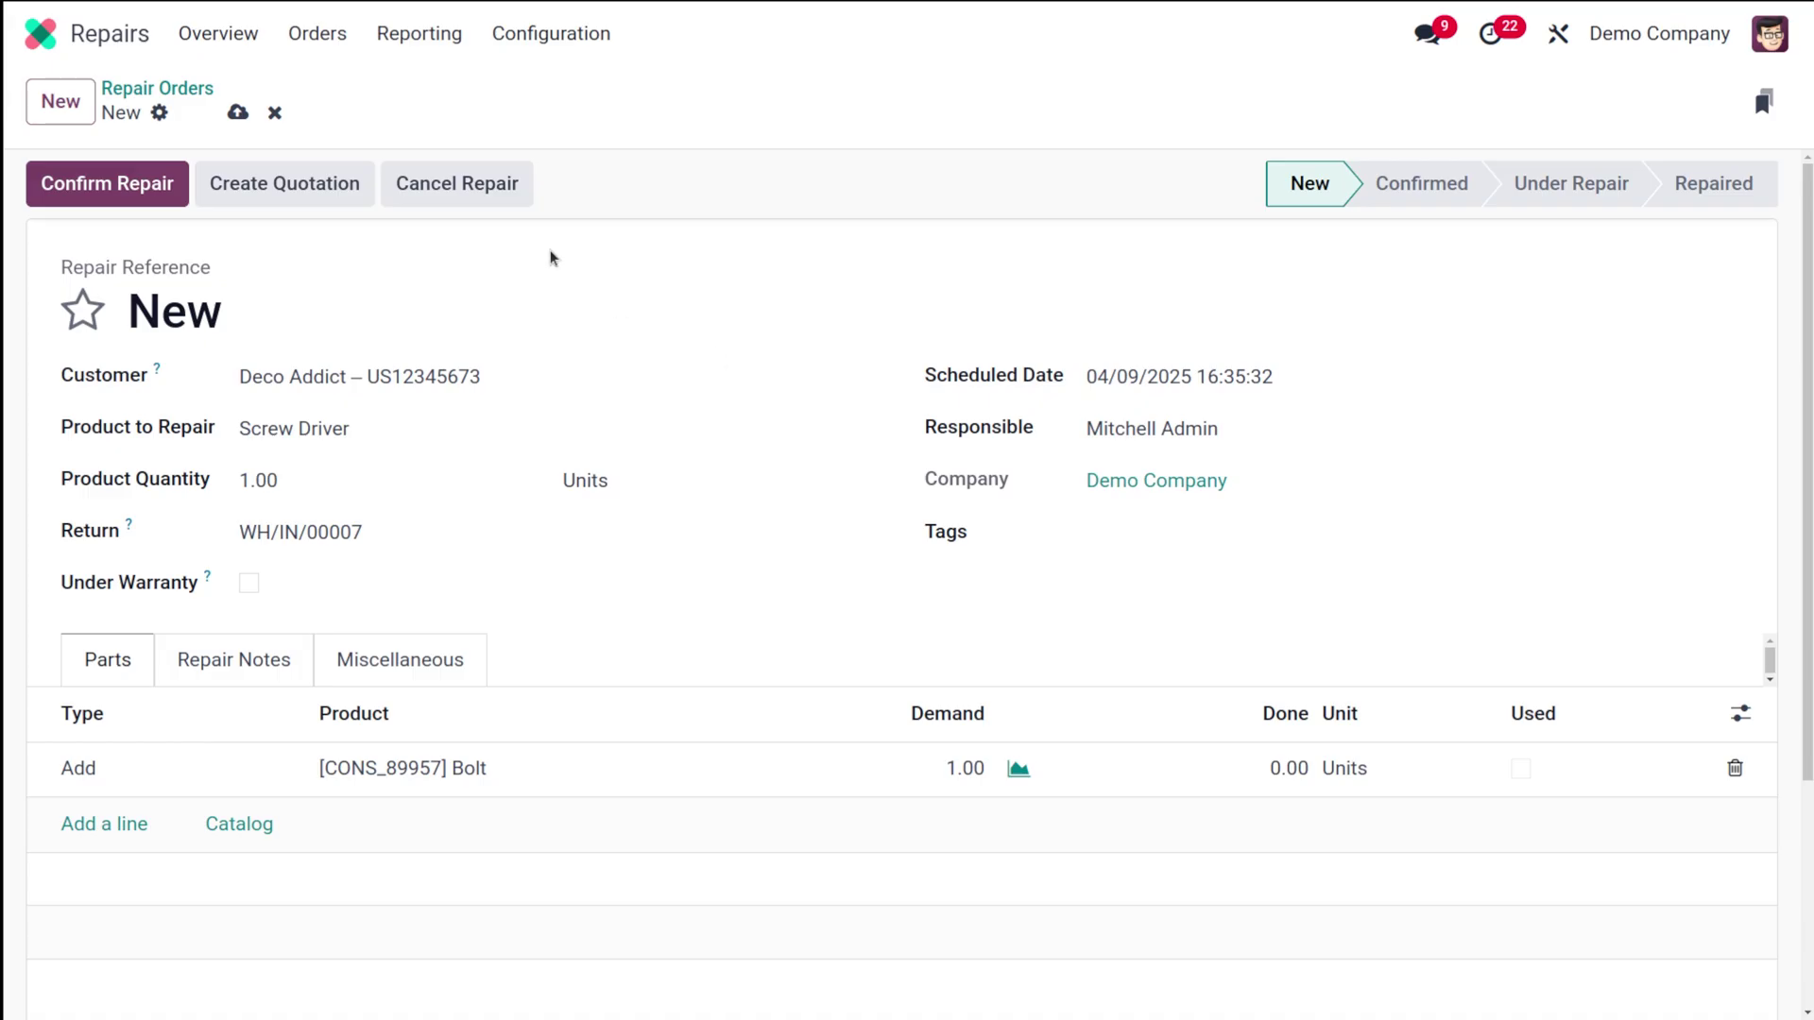
Confirm the repair order and carry it through Under Repair to the Repaired stage.
{"action": "left_click", "coordinate": [99, 183]}
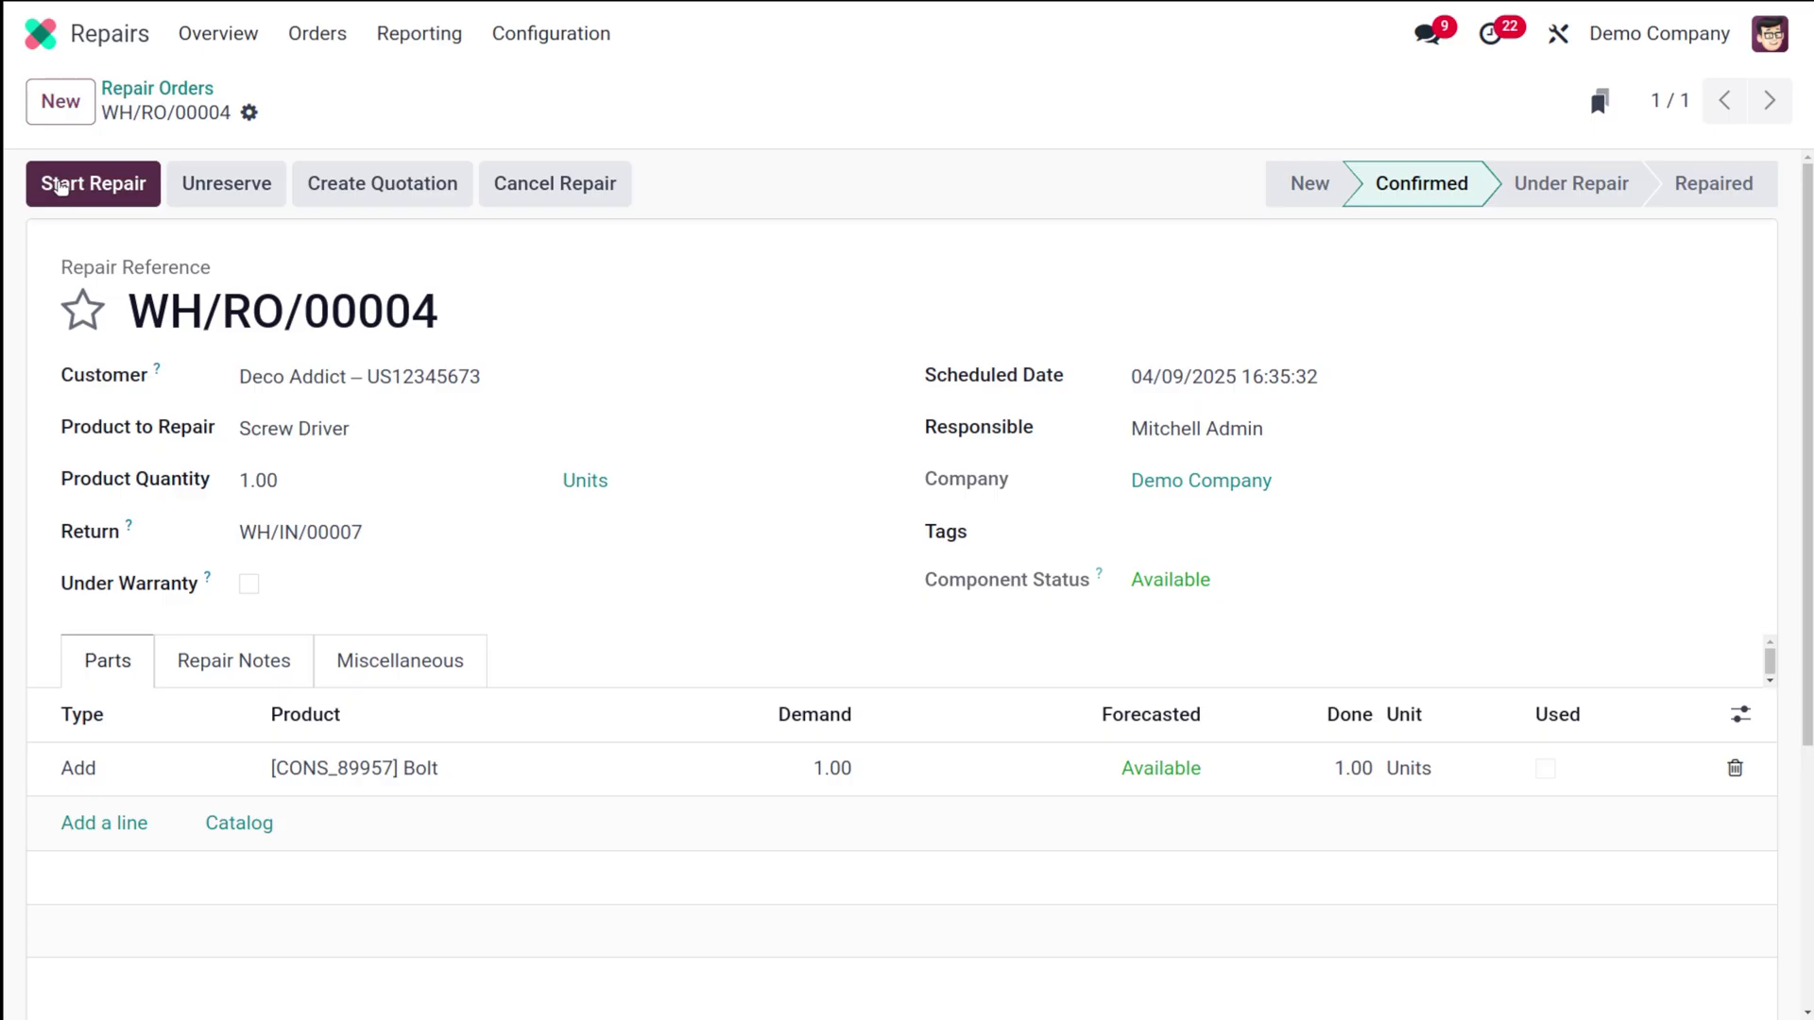
{"action": "left_click", "coordinate": [59, 186]}
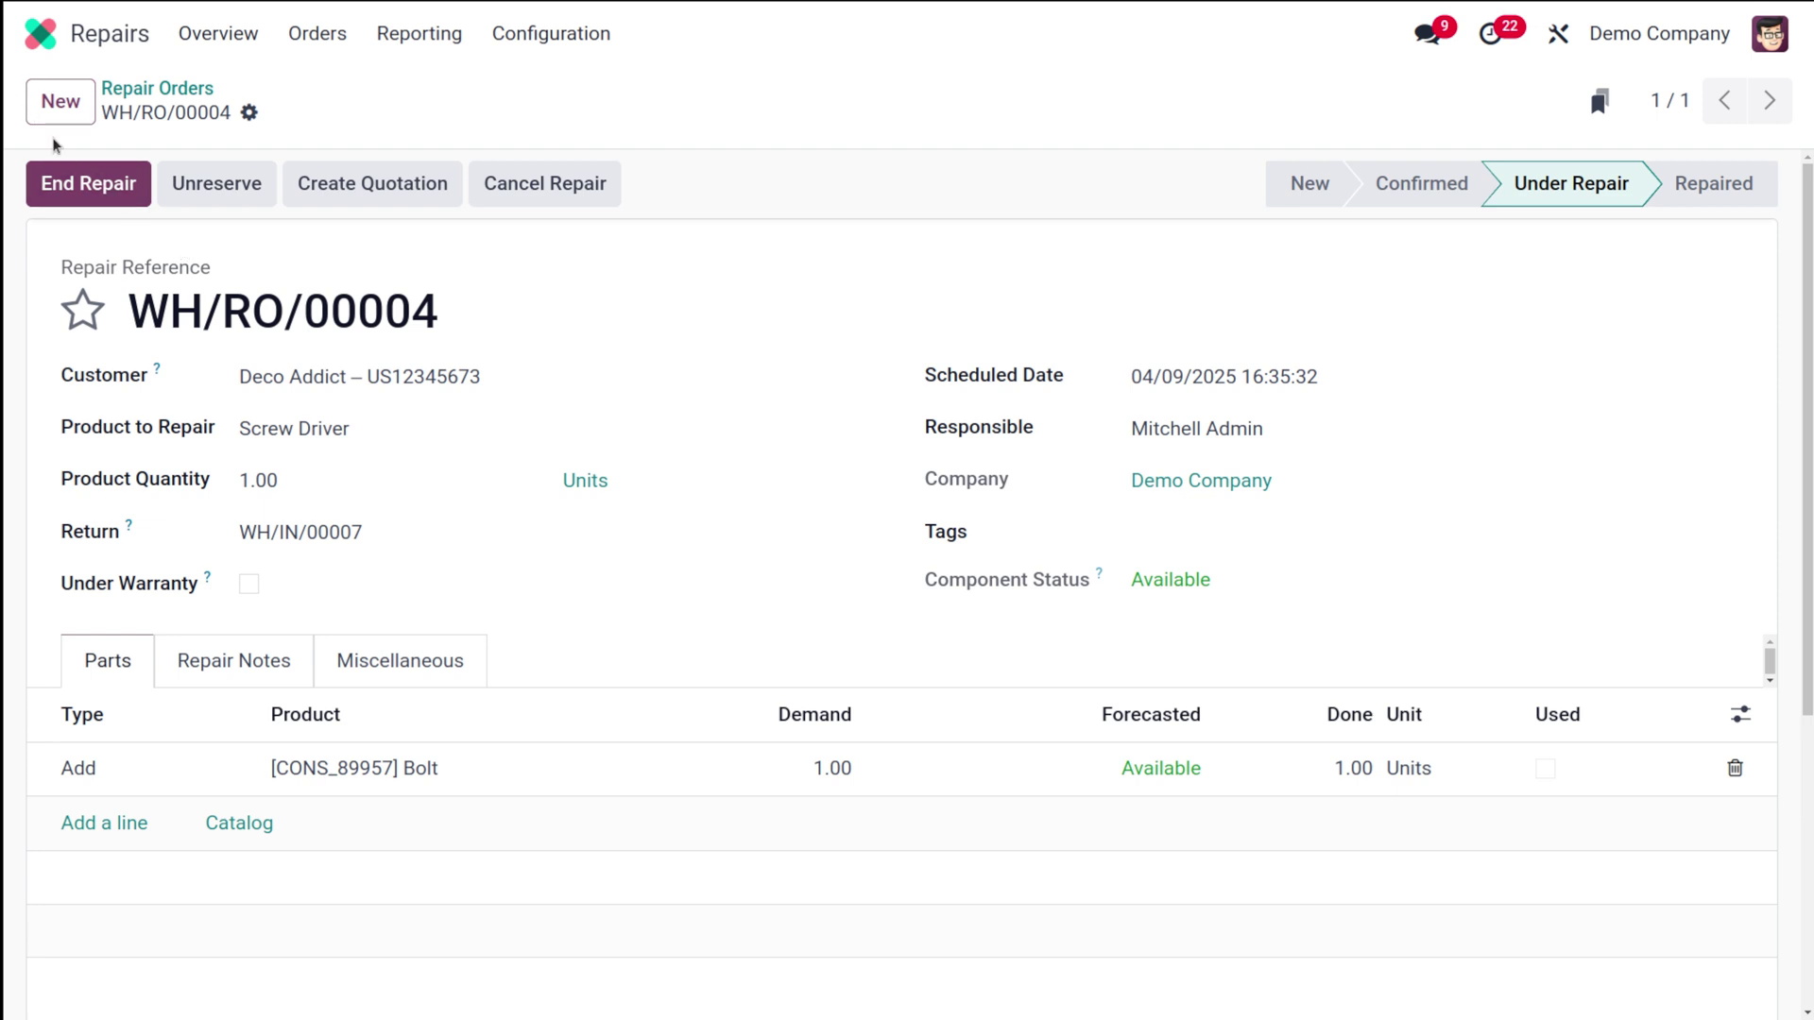
{"action": "left_click", "coordinate": [87, 202]}
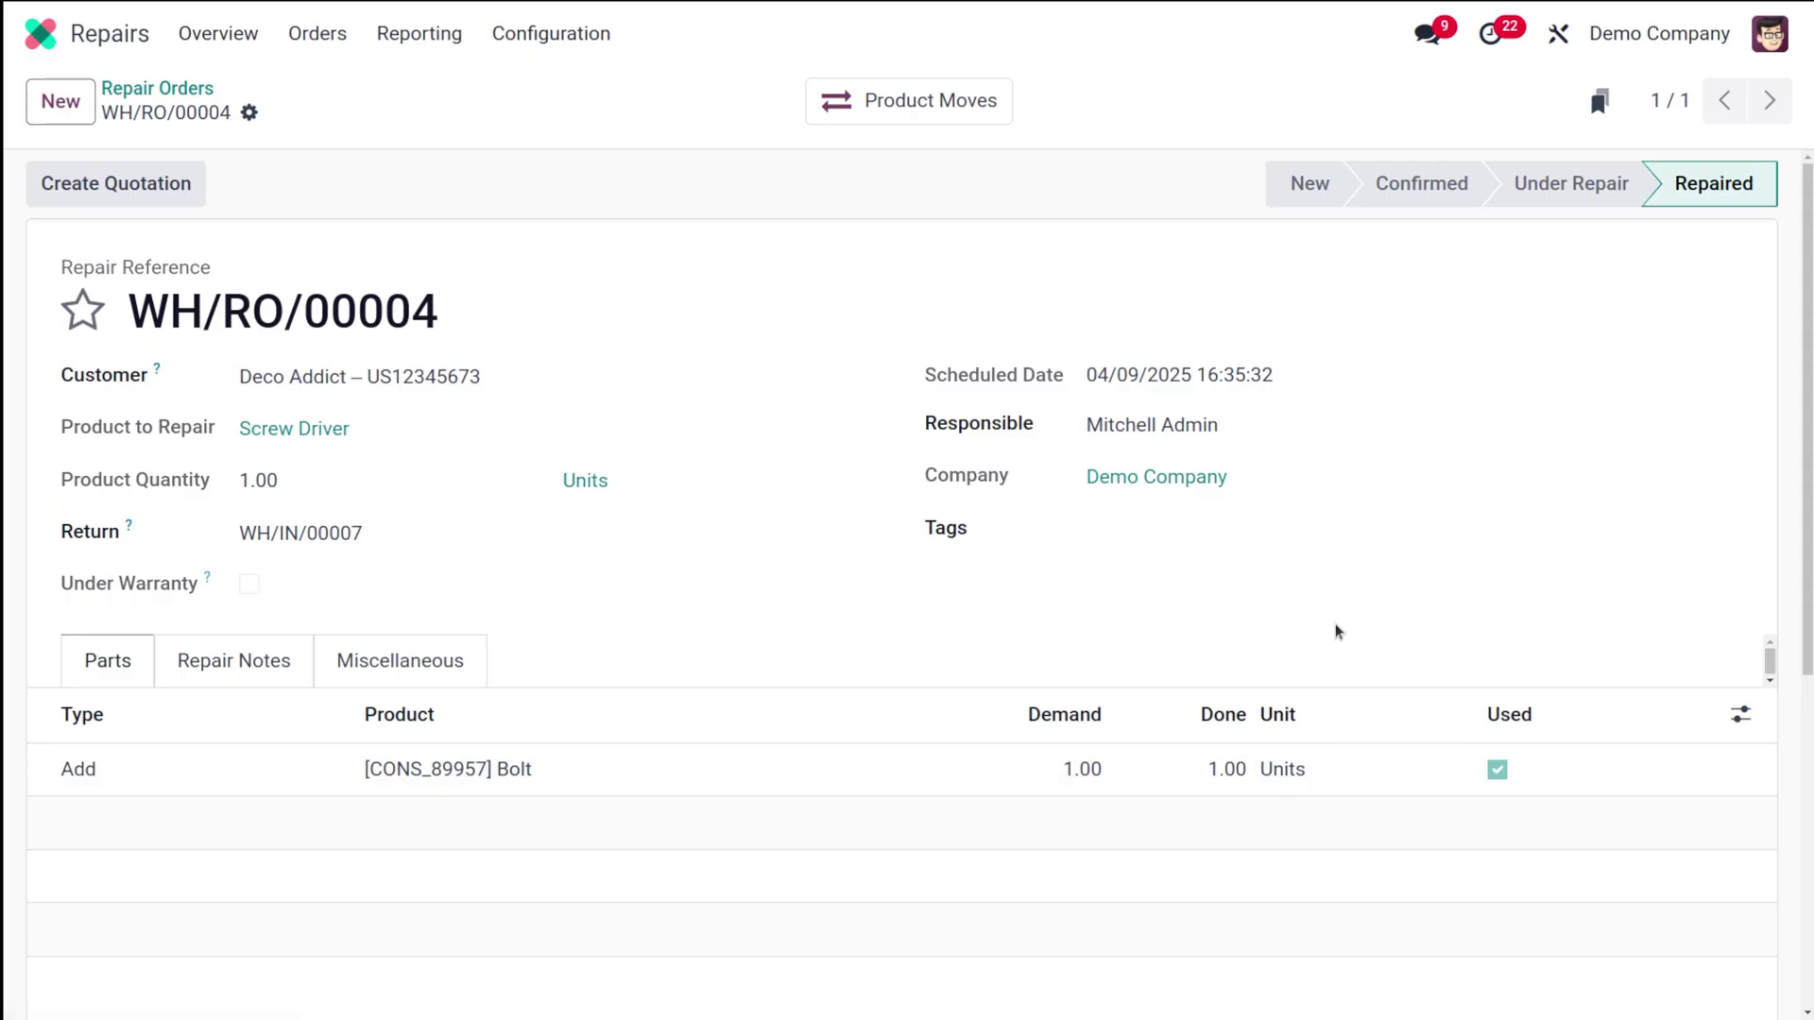
{"action": "mouse_move", "coordinate": [1692, 188]}
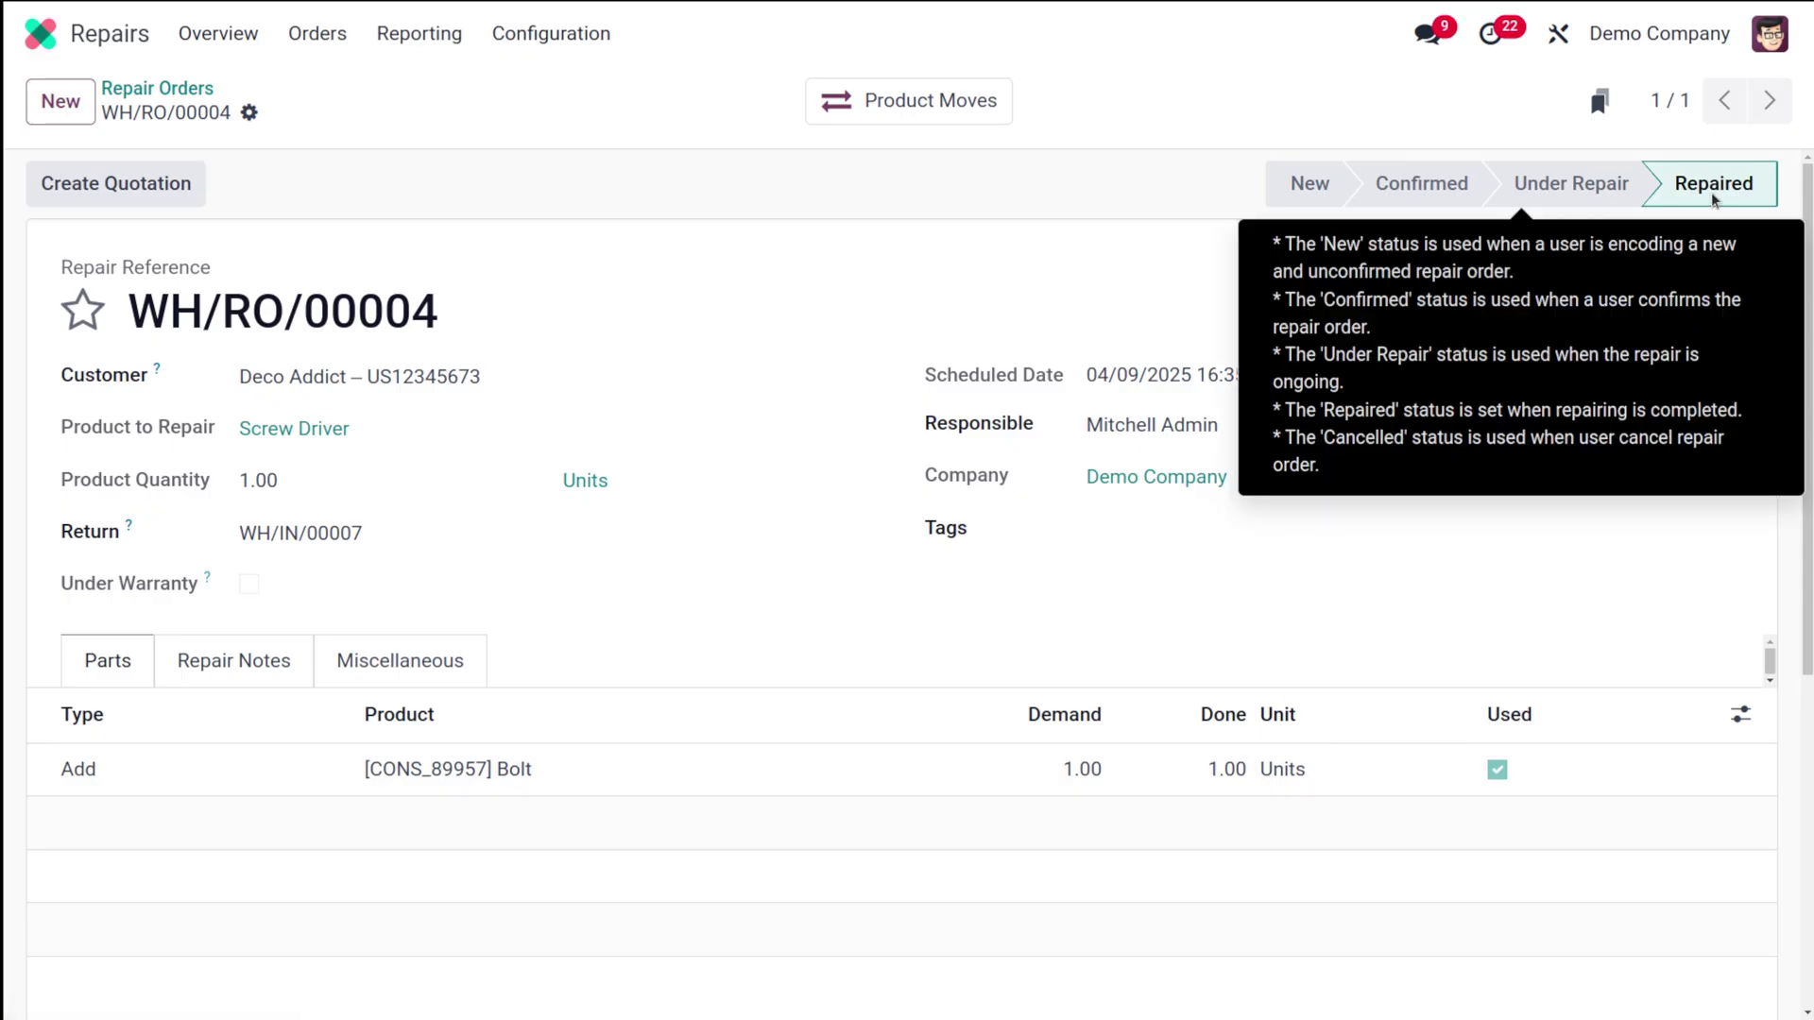
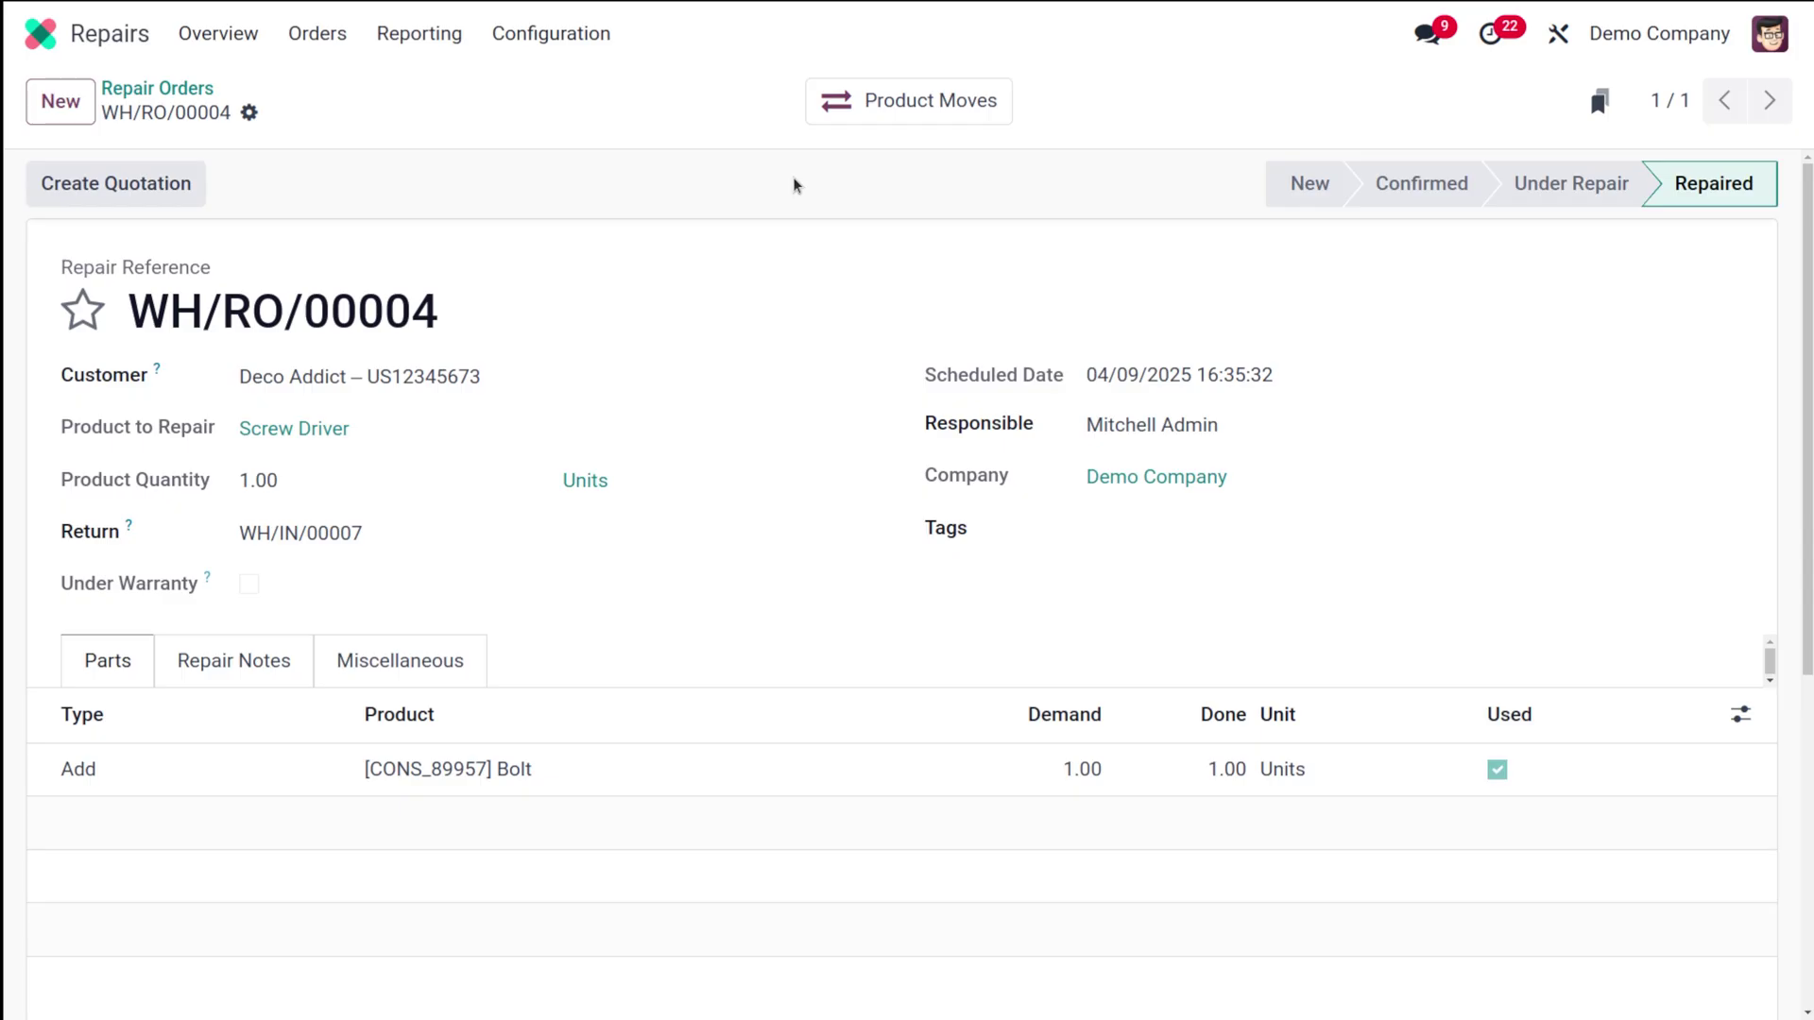
Create a quotation from the completed repair order and confirm it as a sales order.
{"action": "left_click", "coordinate": [139, 180]}
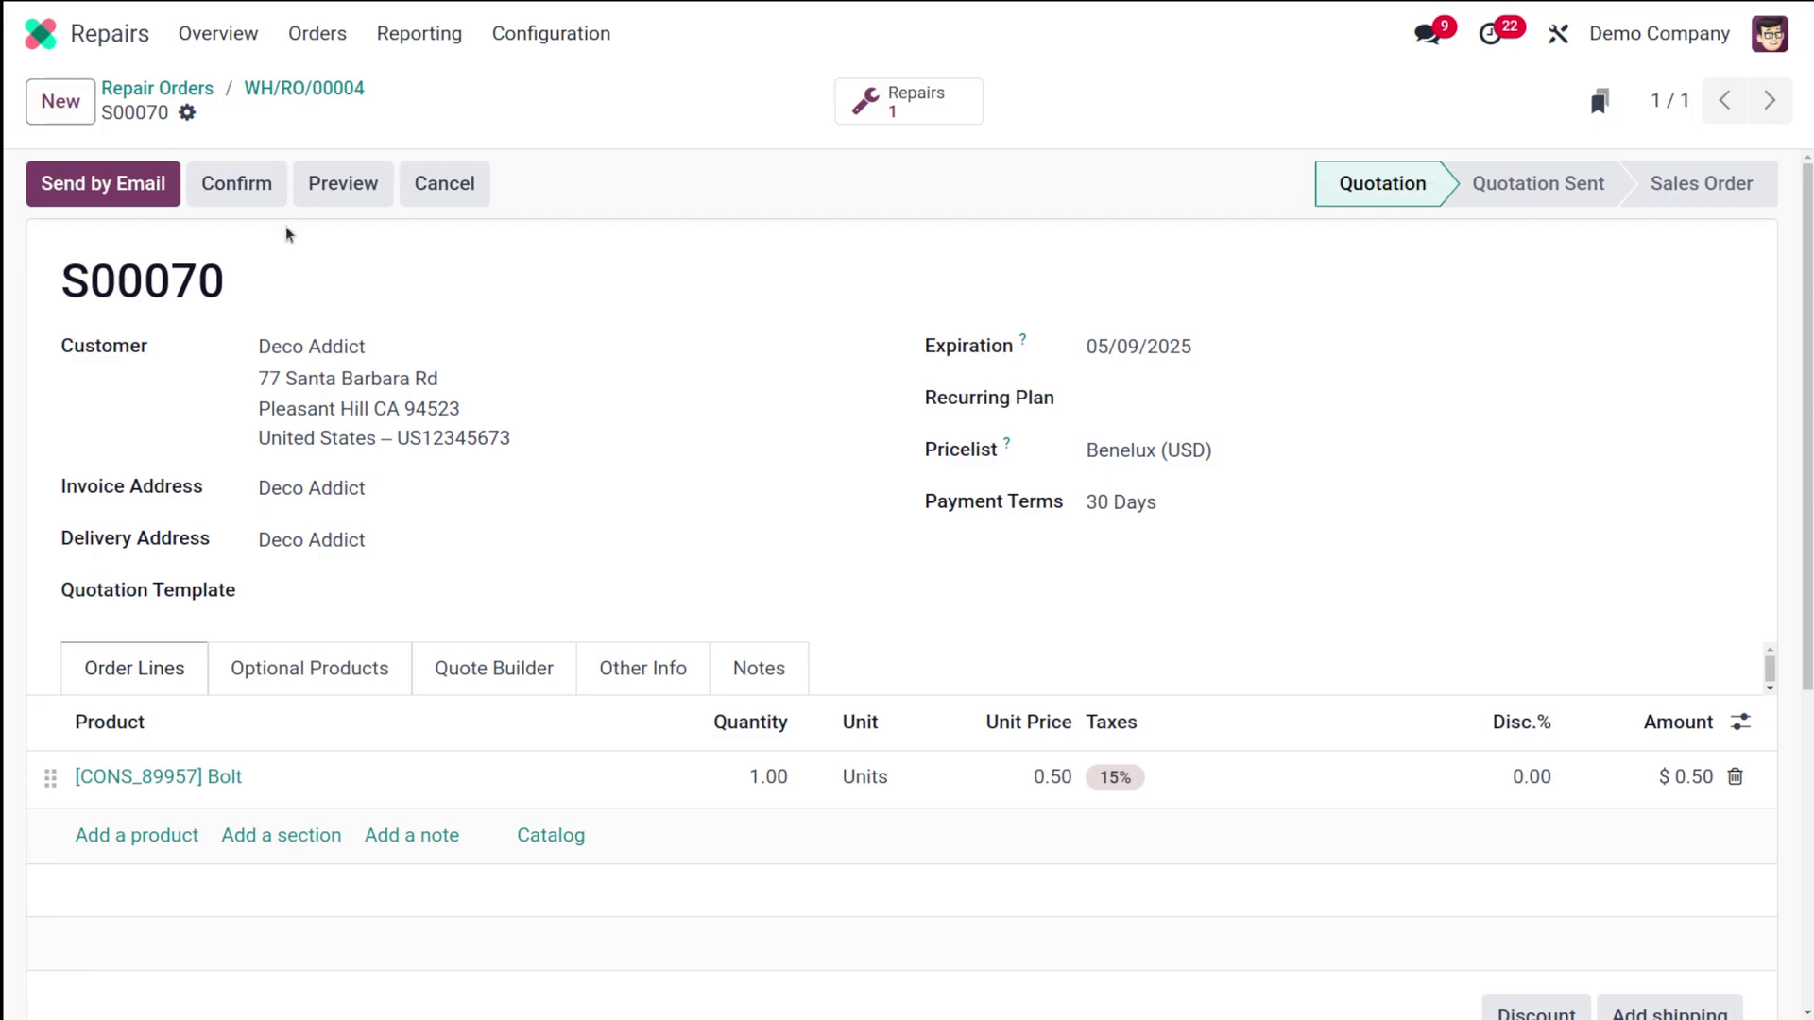
{"action": "left_click", "coordinate": [249, 184]}
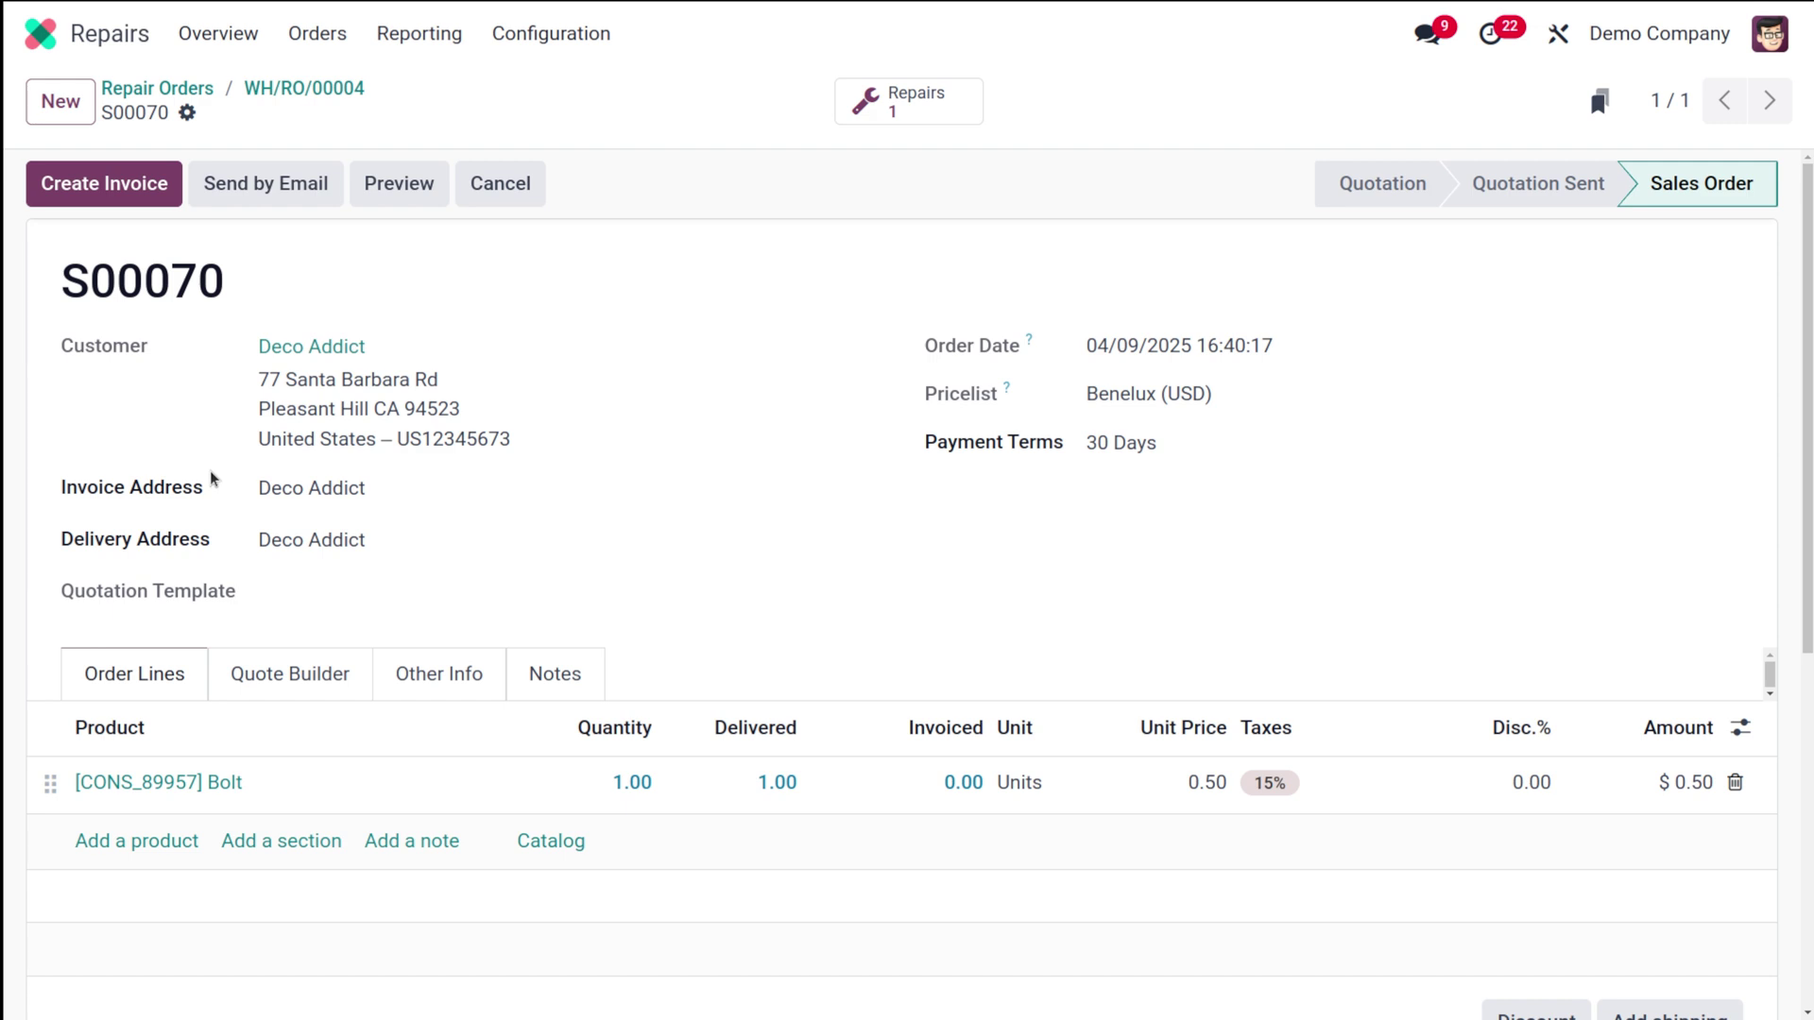
Create a draft regular invoice from the repair's sales order and confirm it.
{"action": "left_click", "coordinate": [122, 197]}
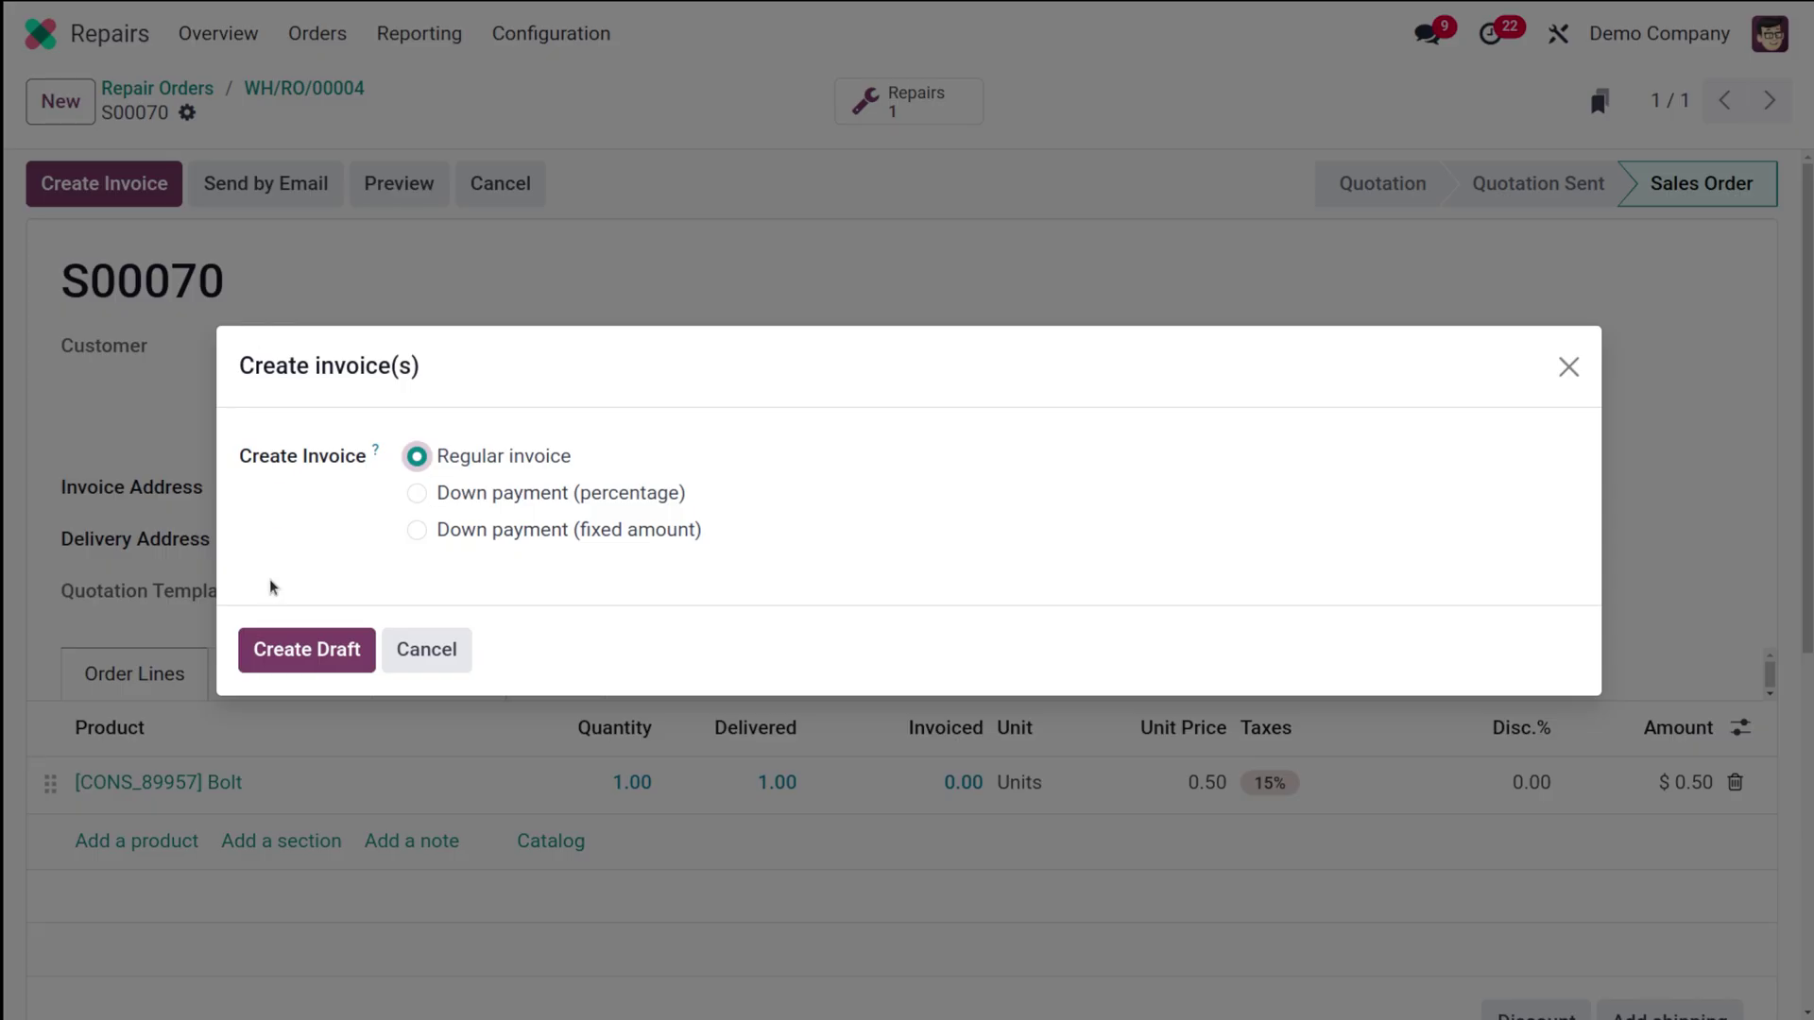
{"action": "left_click", "coordinate": [322, 645]}
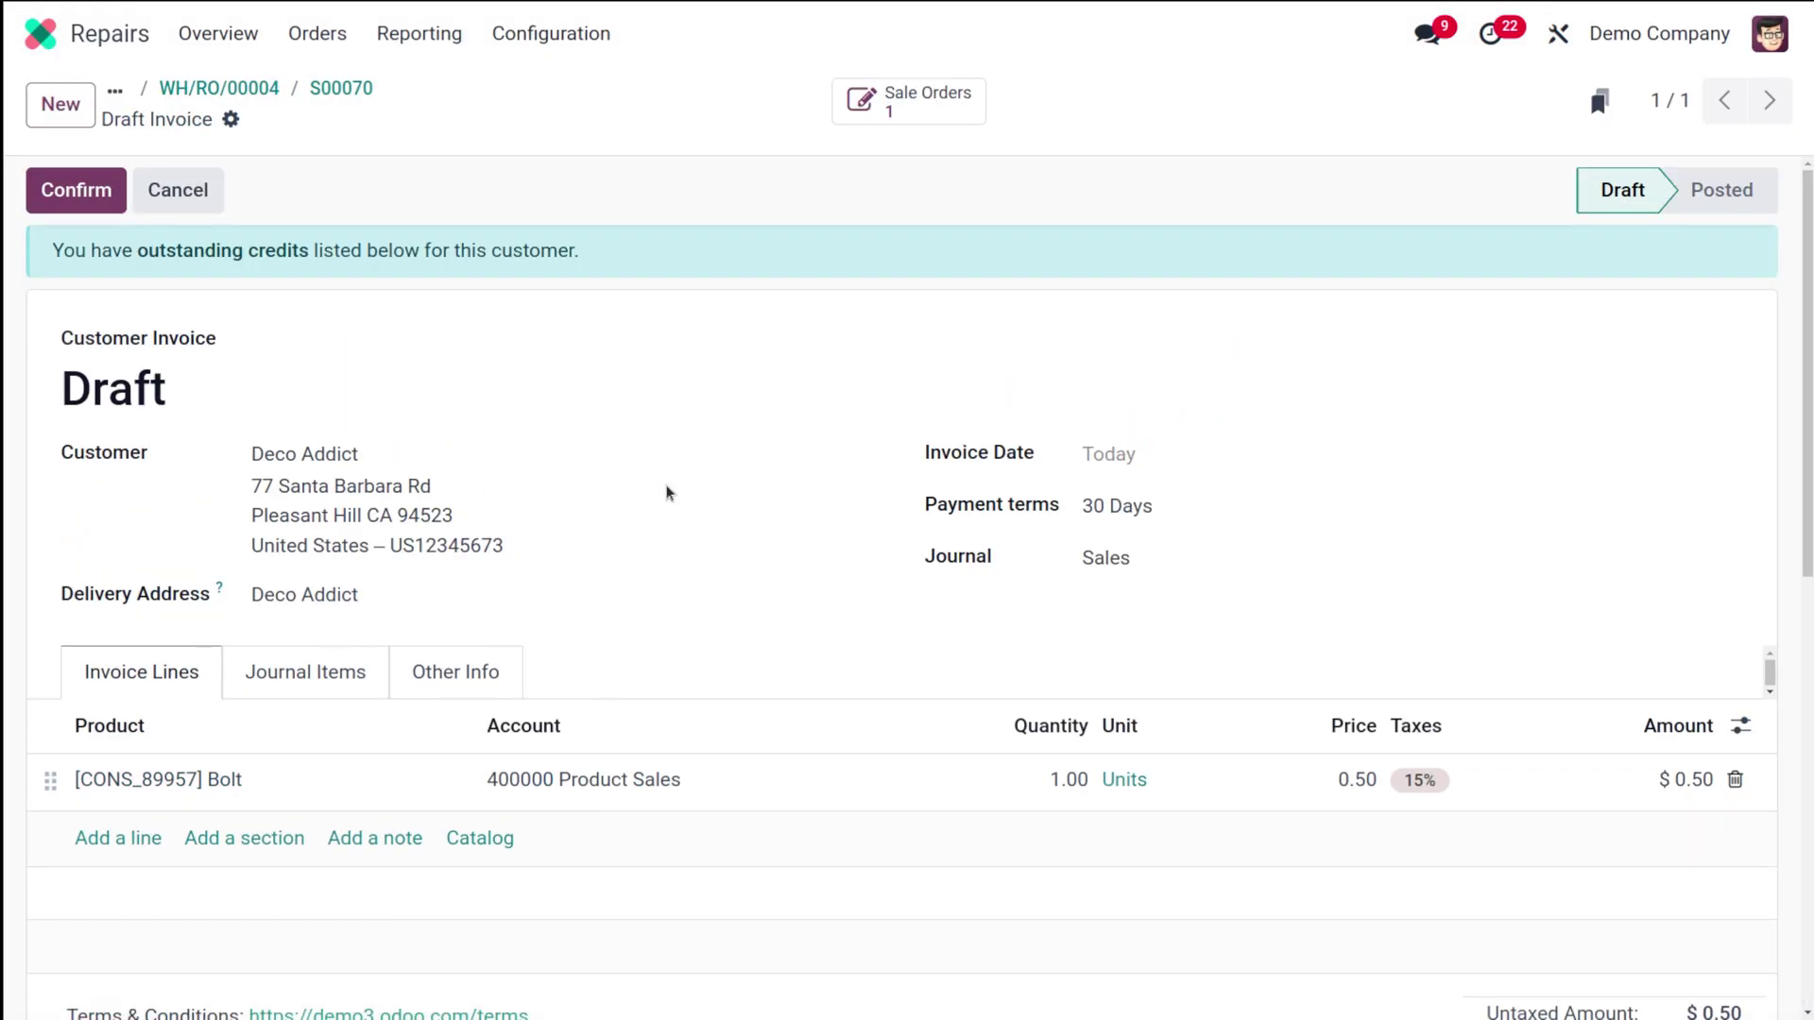
{"action": "left_click", "coordinate": [38, 190]}
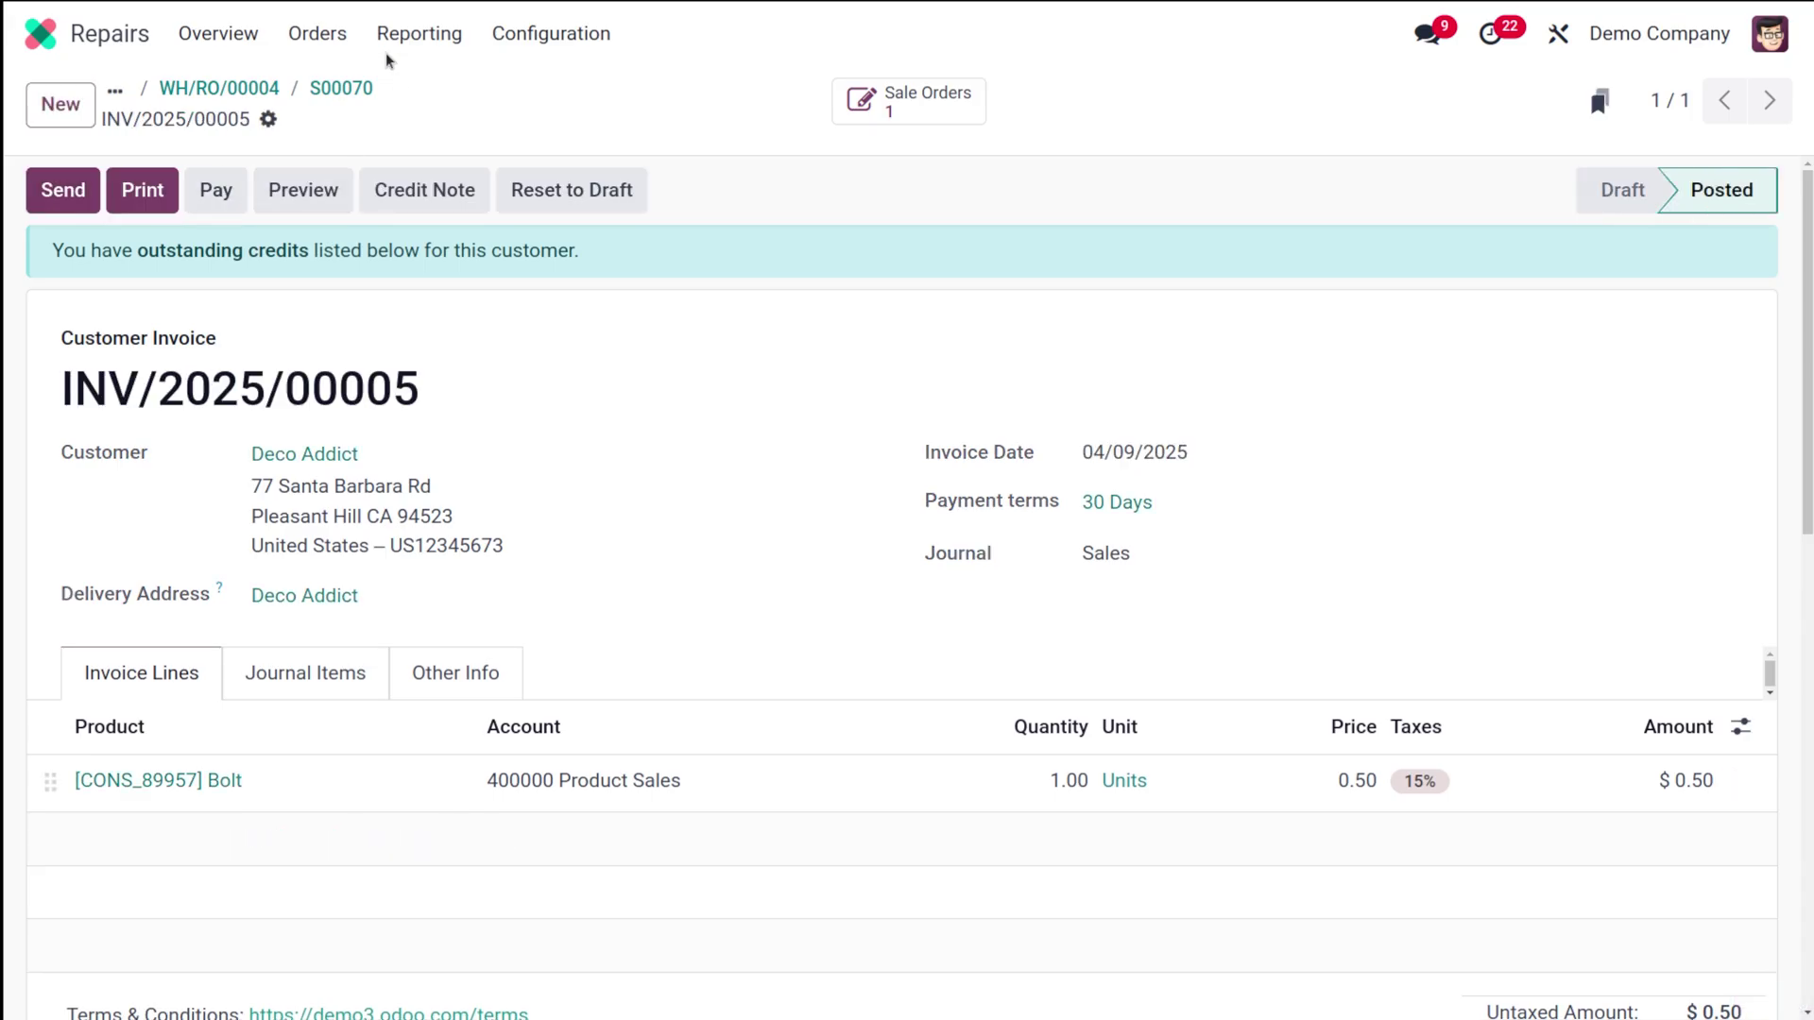
Register the invoice's $0.58 manual payment in the Bank journal, and return through the sales order to the apps overview.
{"action": "left_click", "coordinate": [225, 191]}
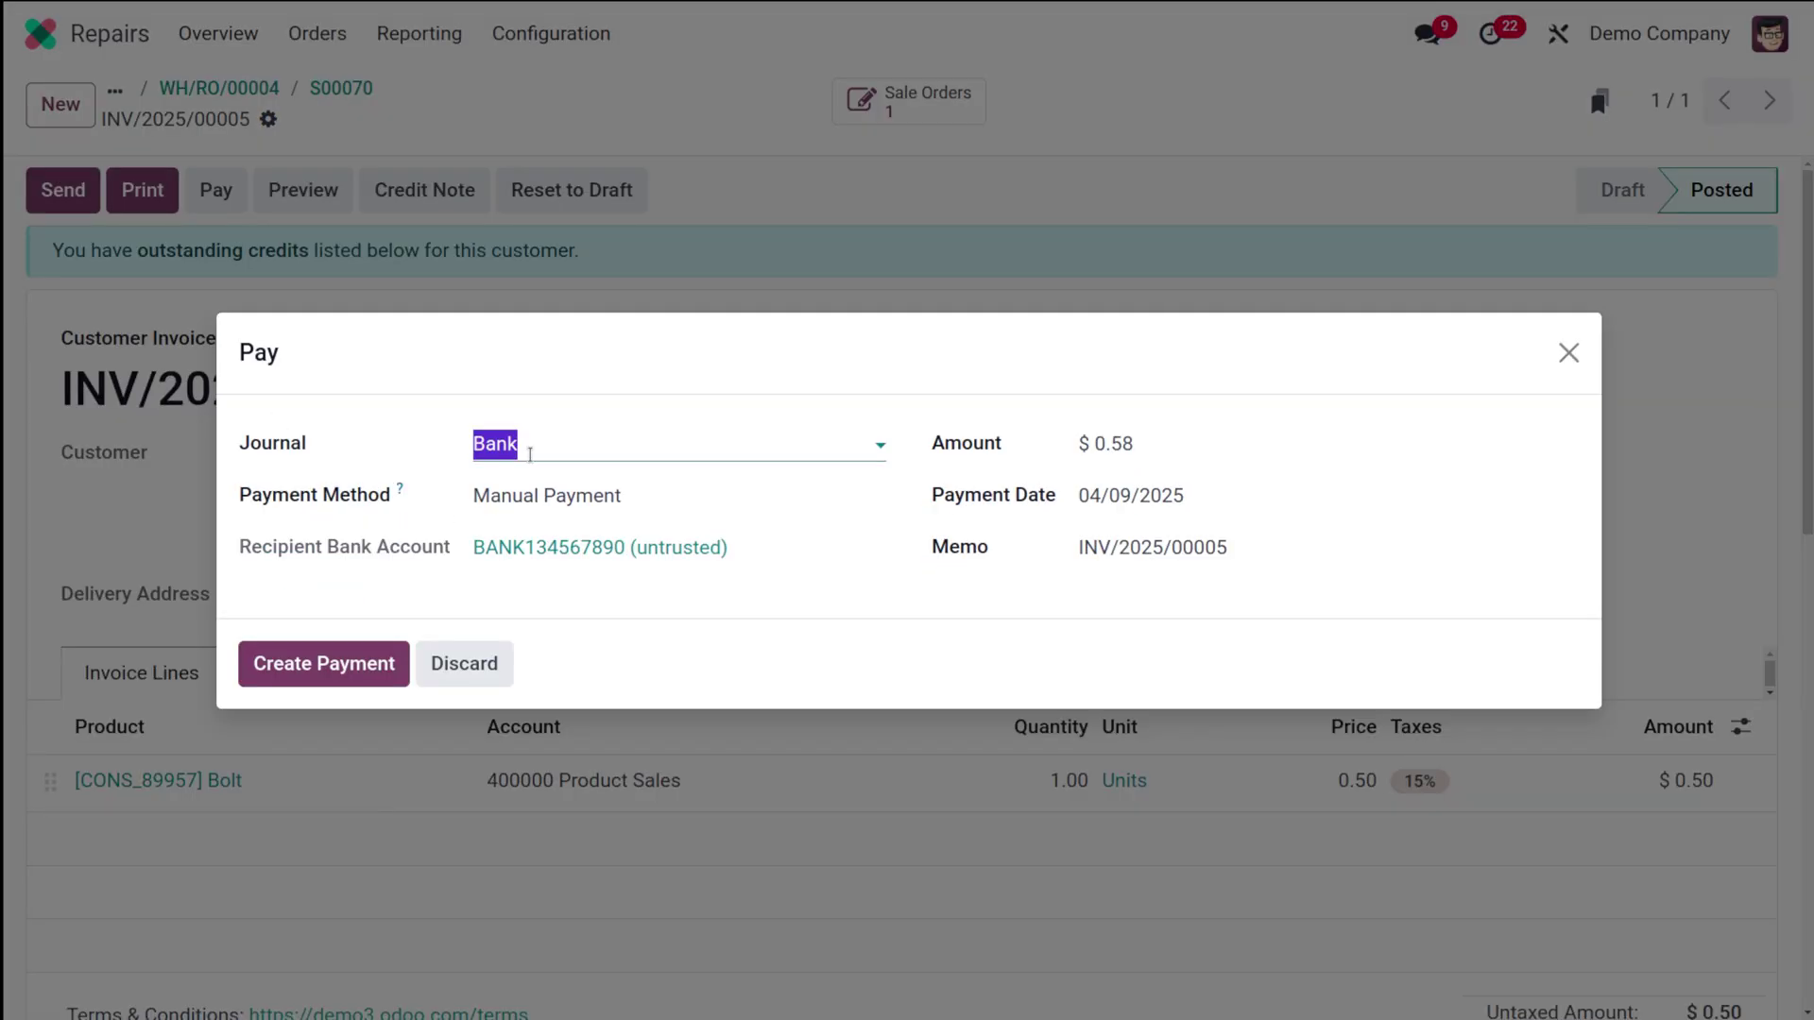
{"action": "left_click", "coordinate": [304, 664]}
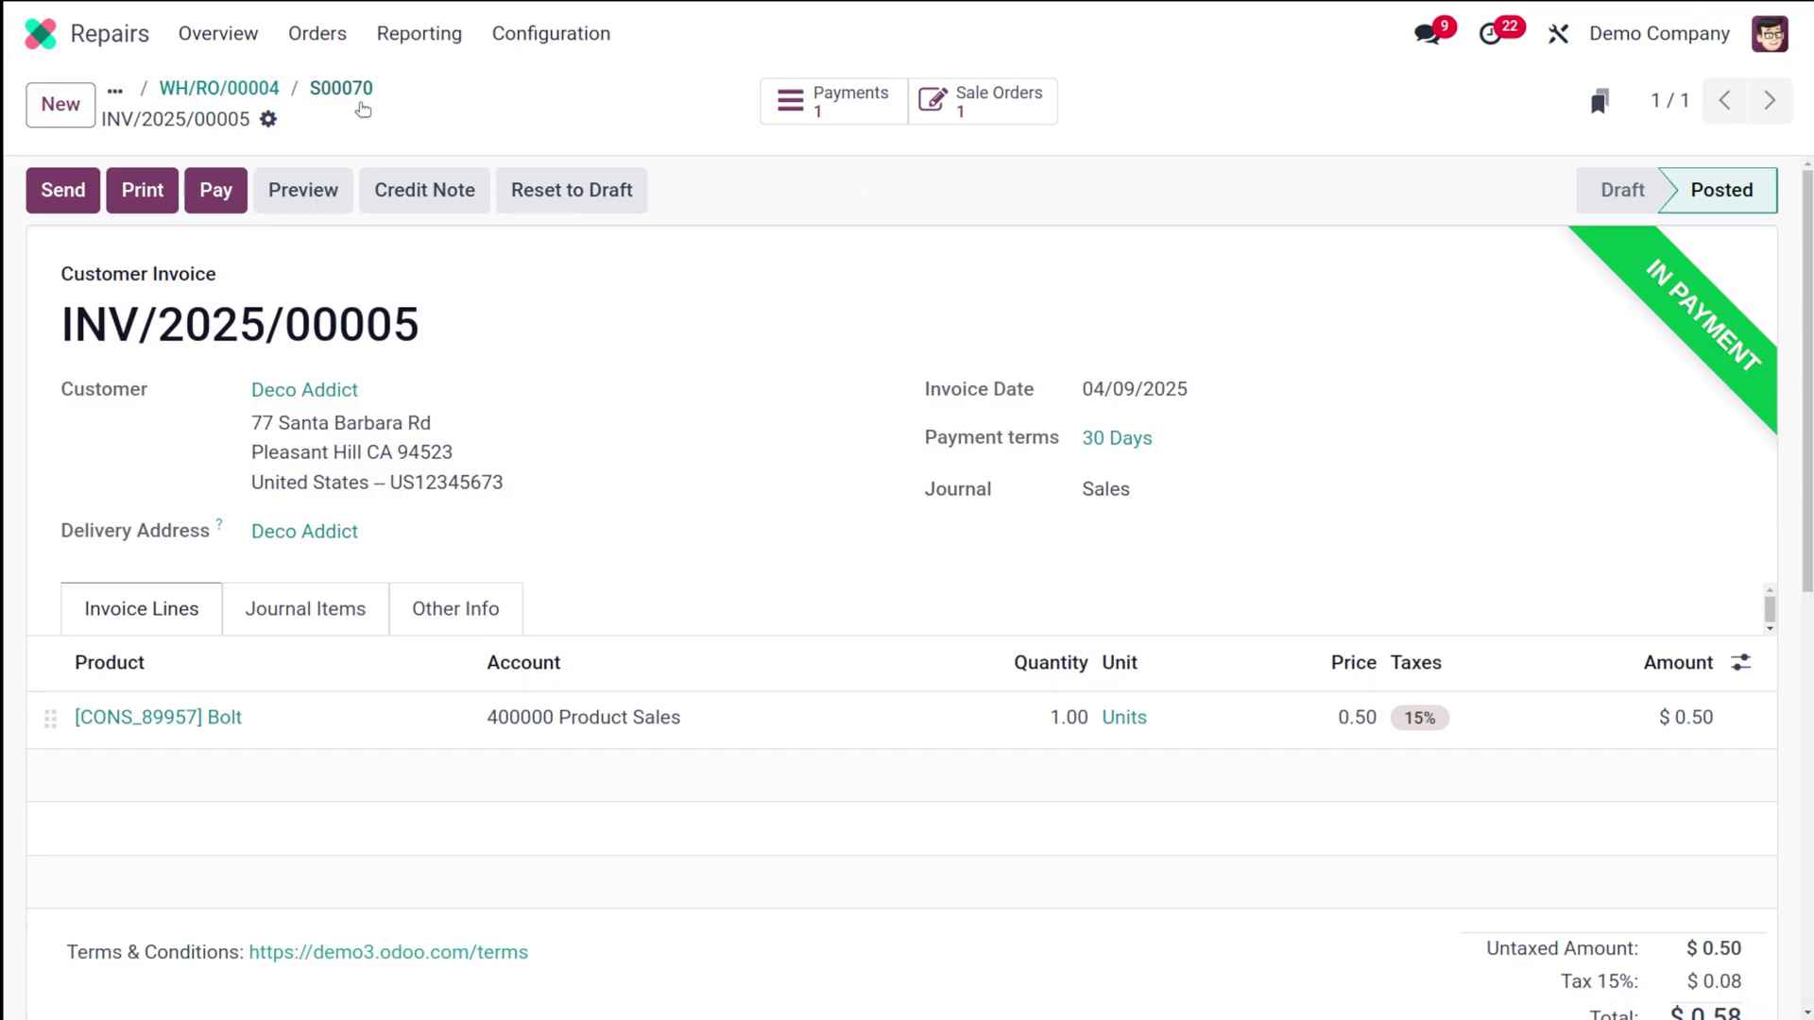
{"action": "left_click", "coordinate": [361, 106]}
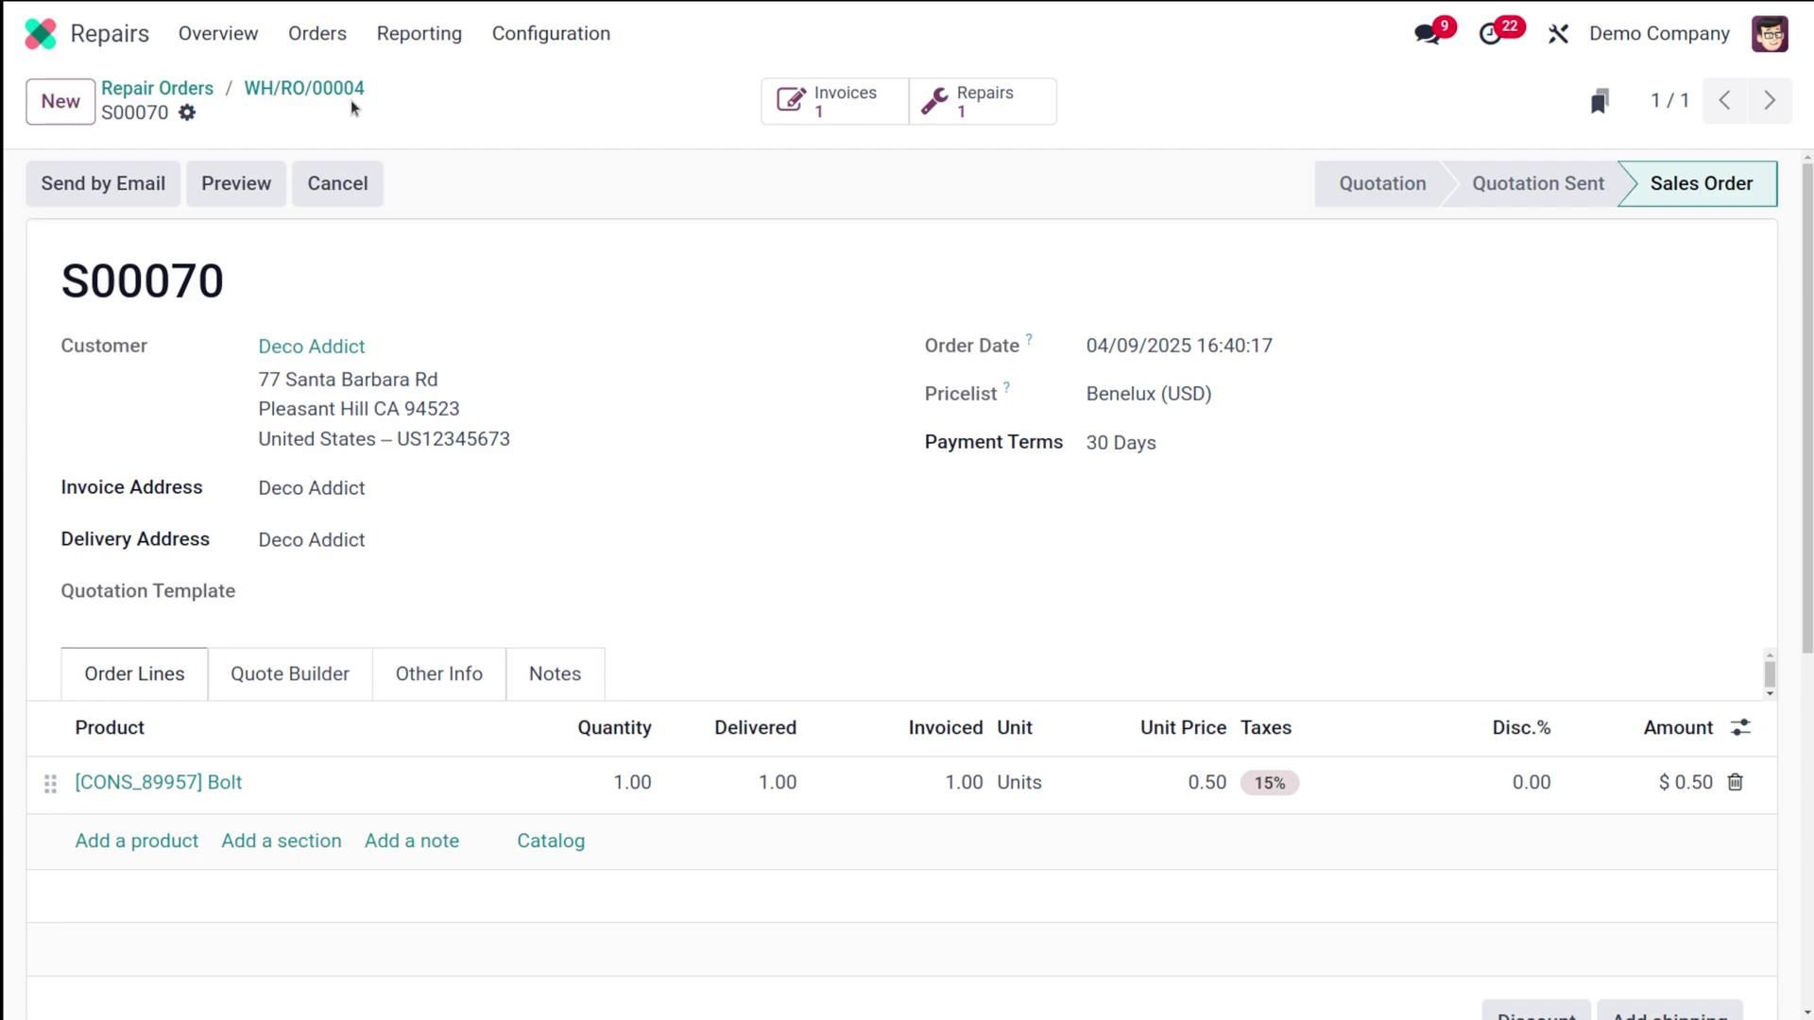
{"action": "left_click", "coordinate": [19, 32]}
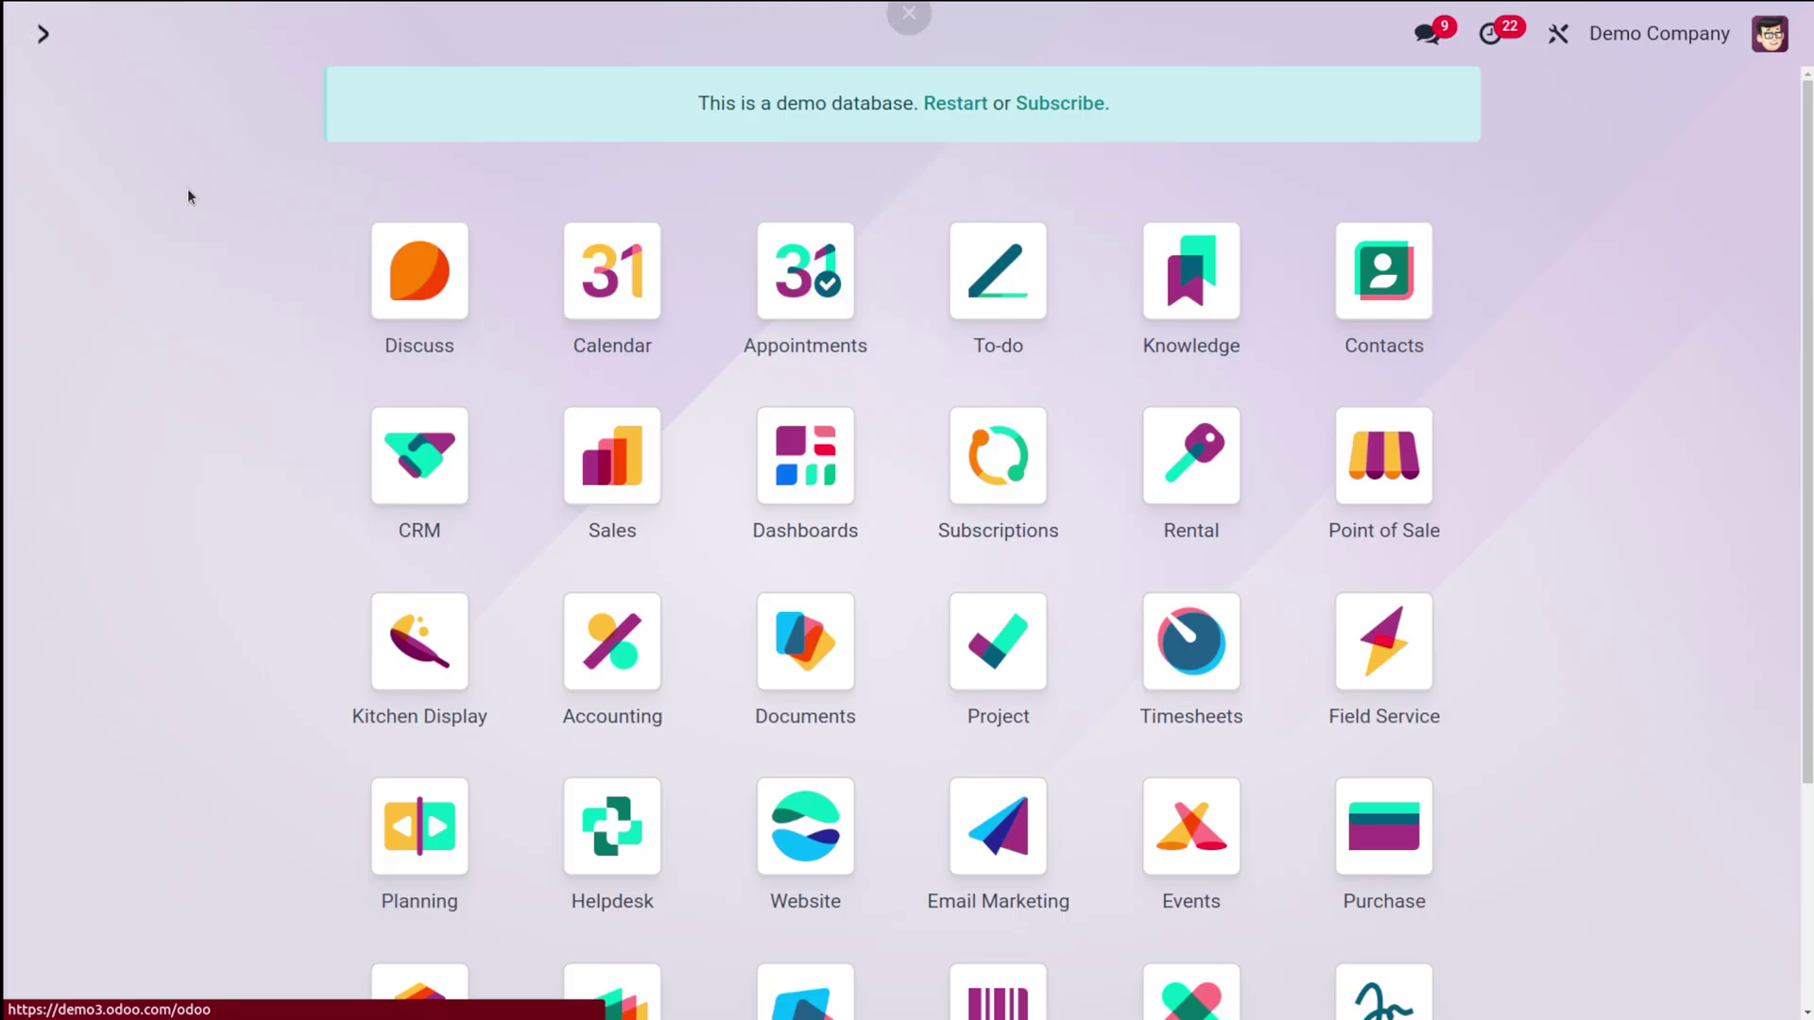
In Sales, find Deco Addict's order for Wiring Services and Screw Driver, and open its completed return receipt from the linked deliveries.
{"action": "type", "text": "/sa"}
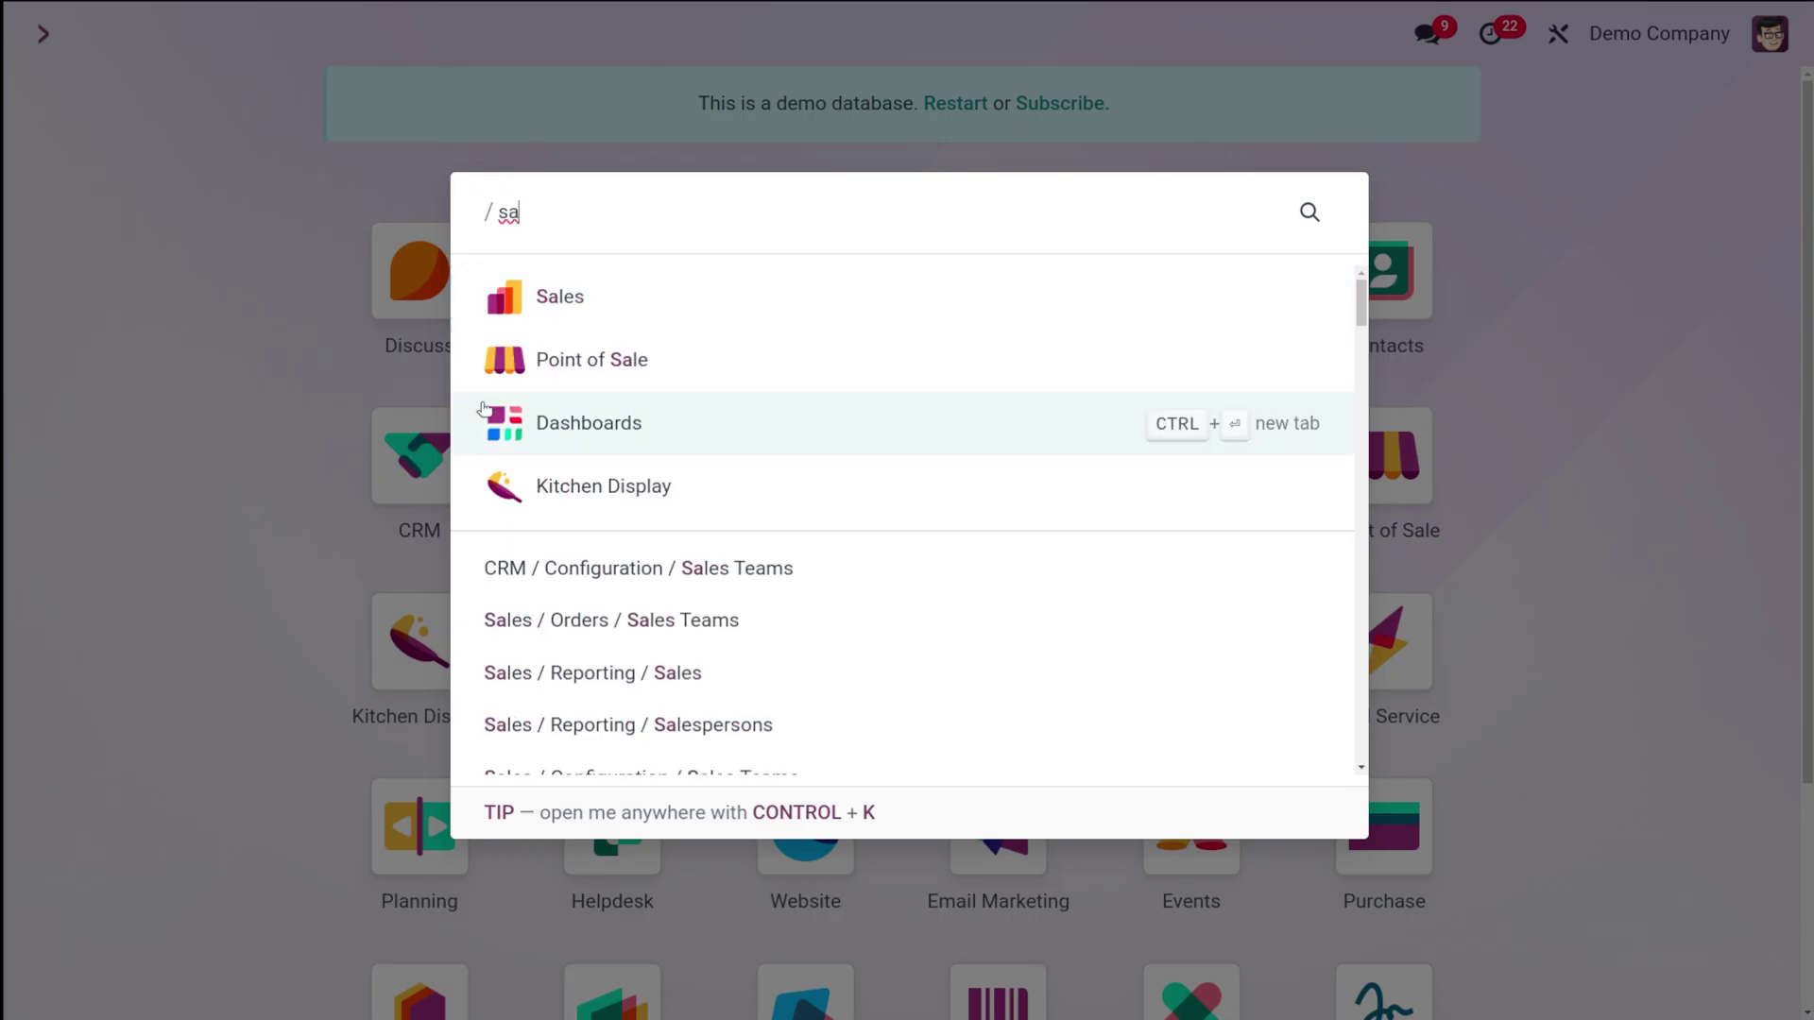
{"action": "left_click", "coordinate": [628, 297]}
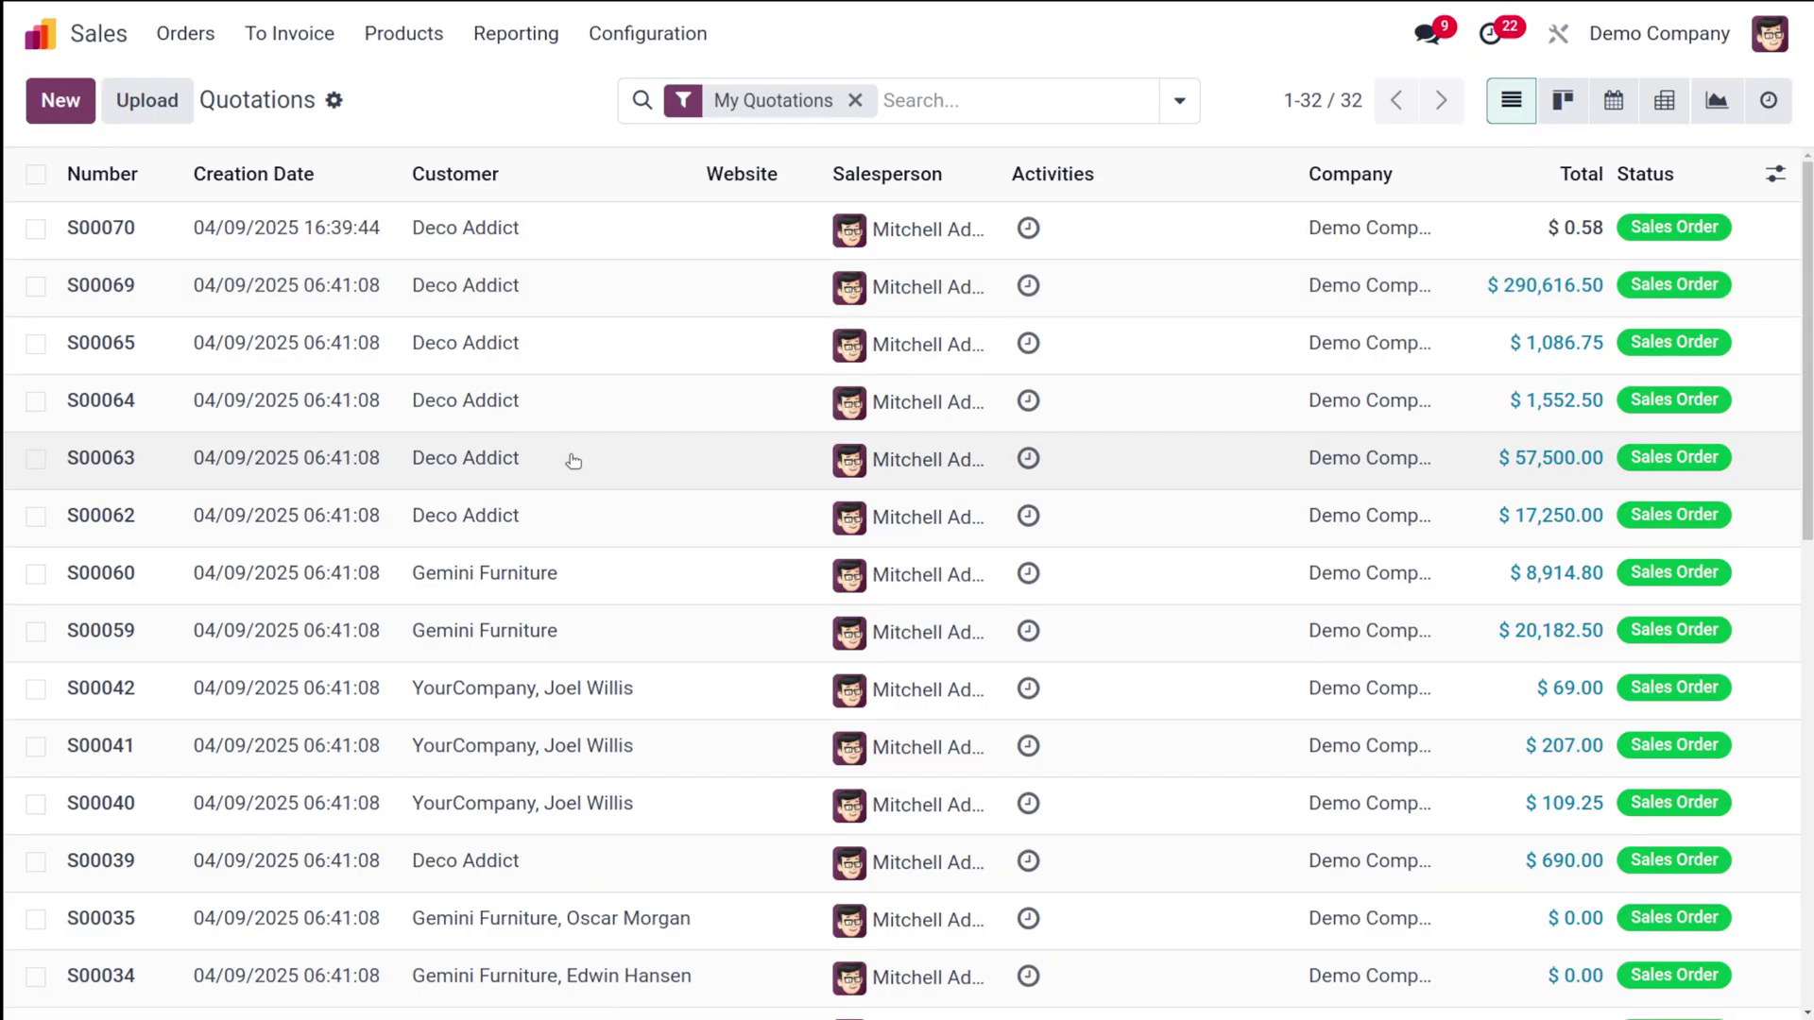
{"action": "left_click", "coordinate": [571, 459]}
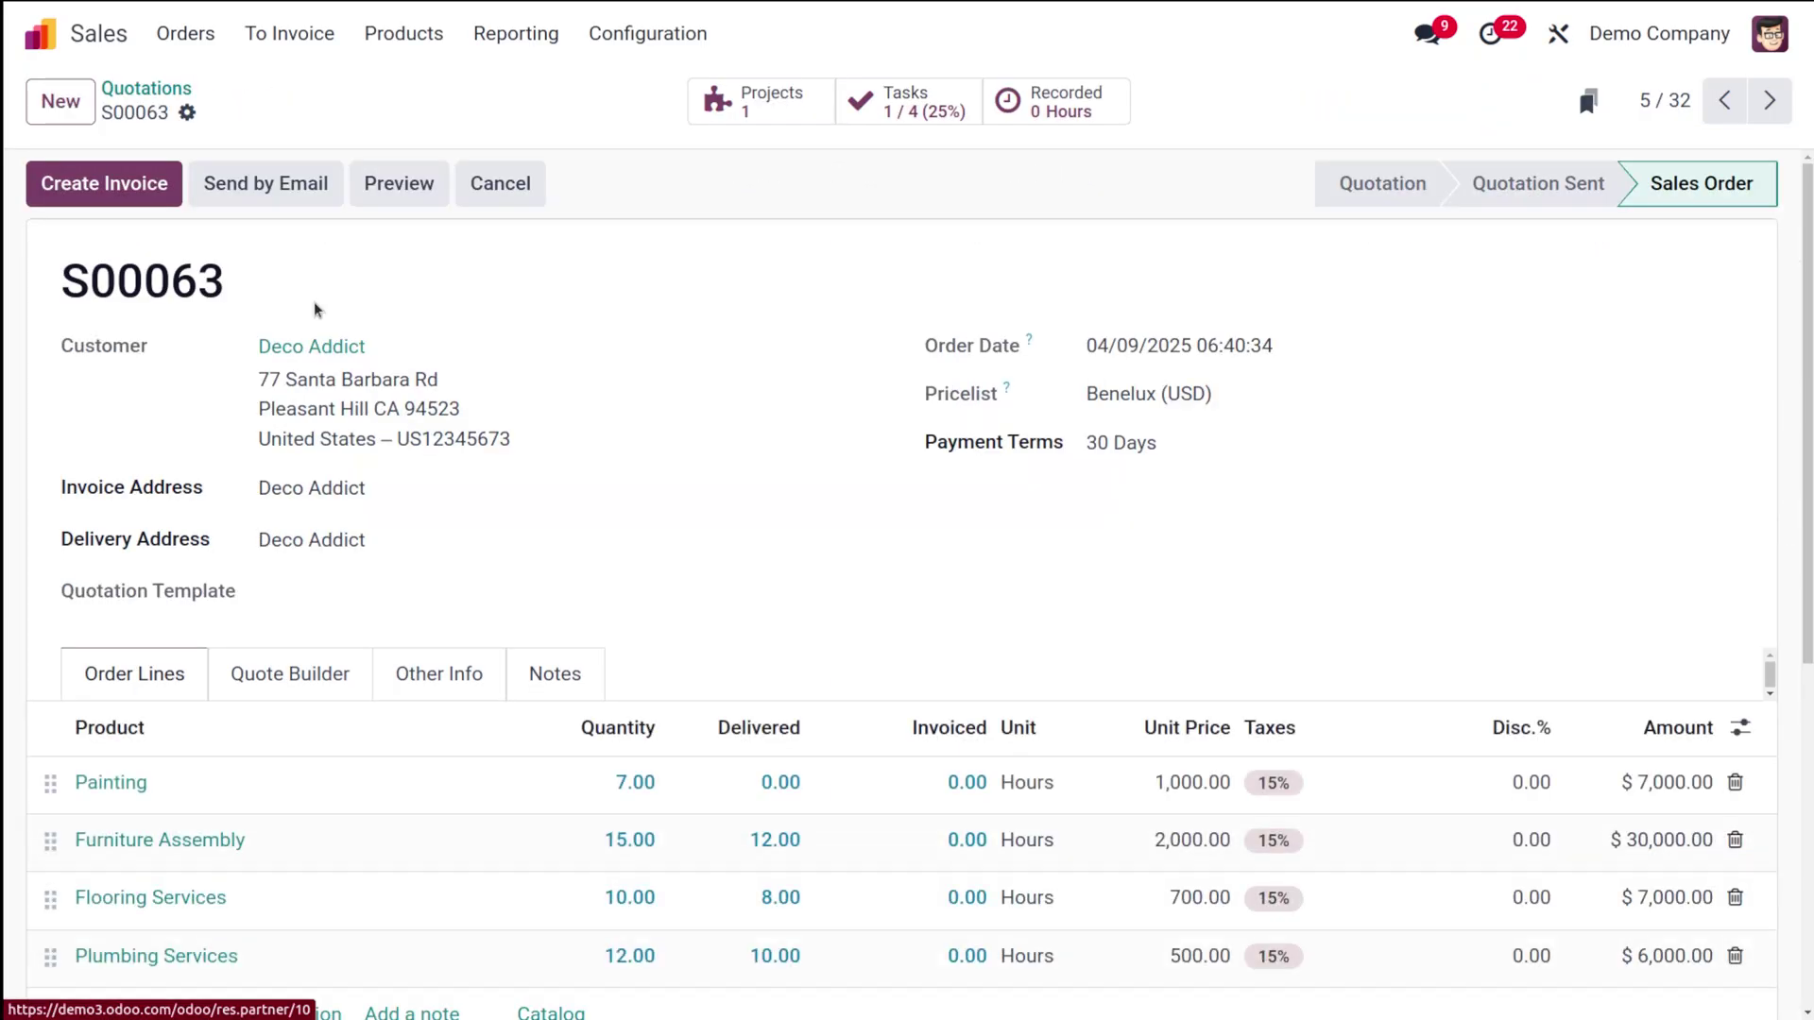
{"action": "left_click", "coordinate": [168, 89]}
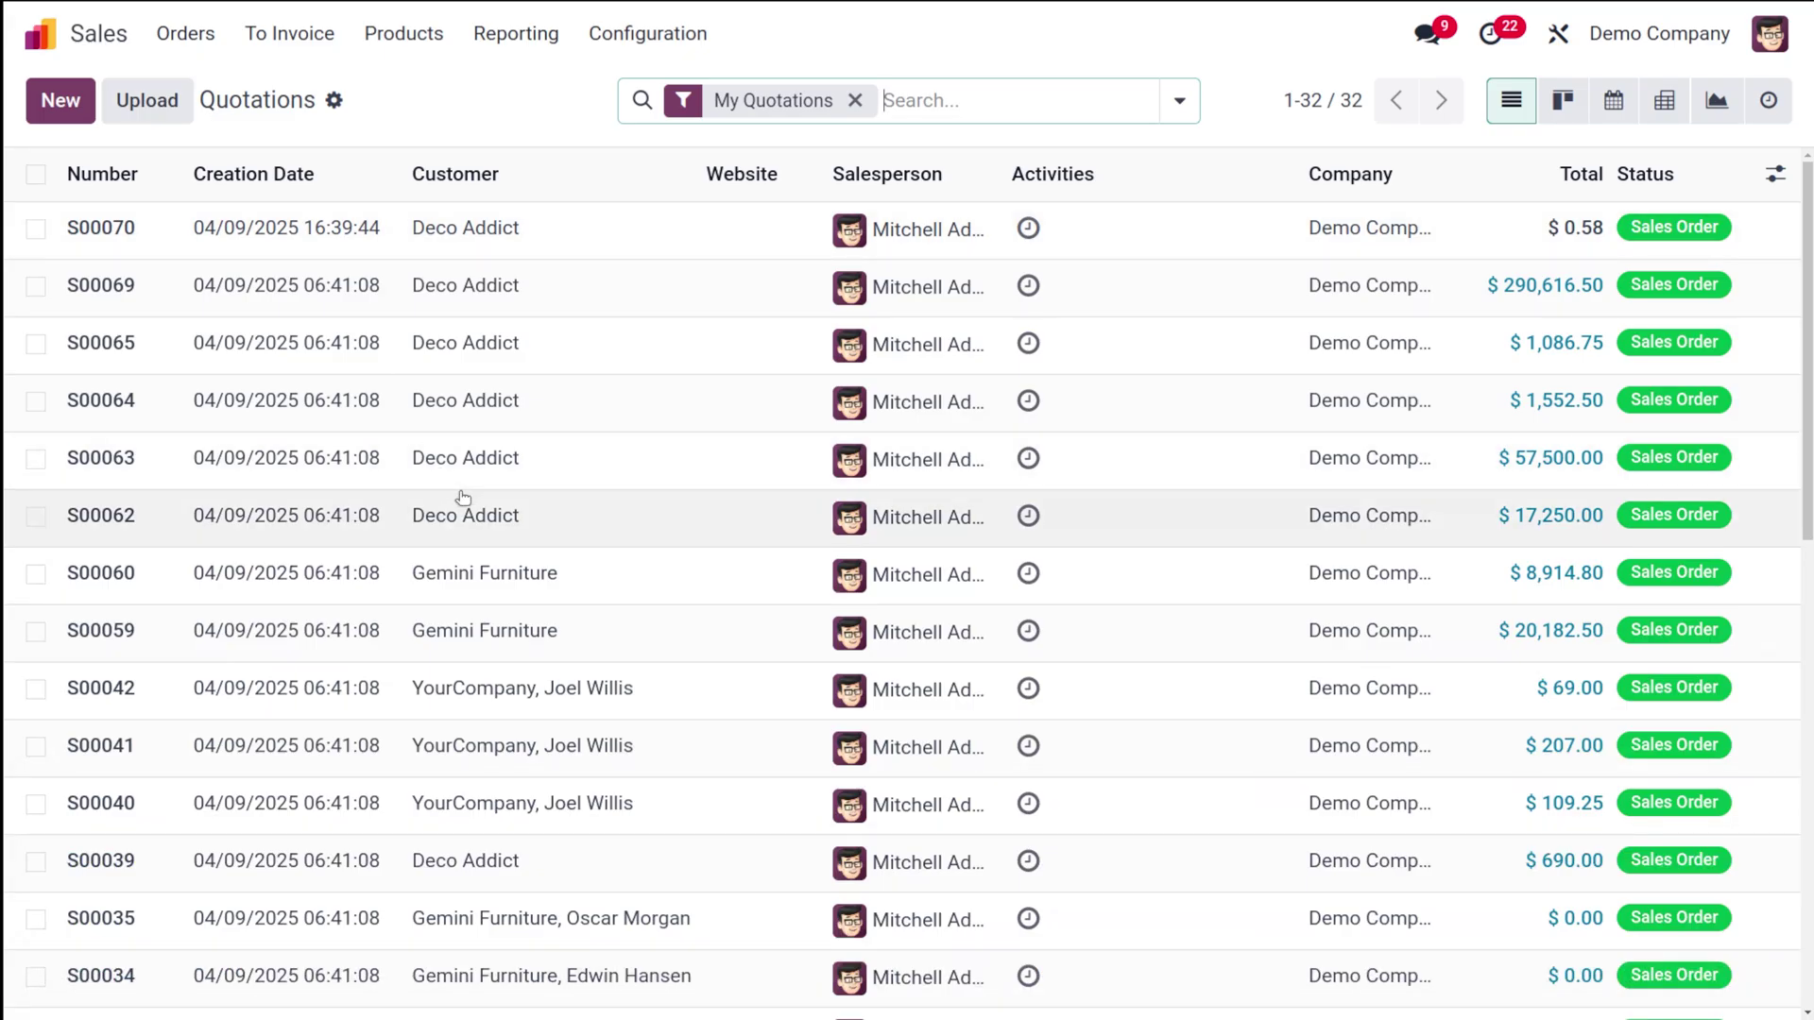
{"action": "left_click", "coordinate": [463, 511]}
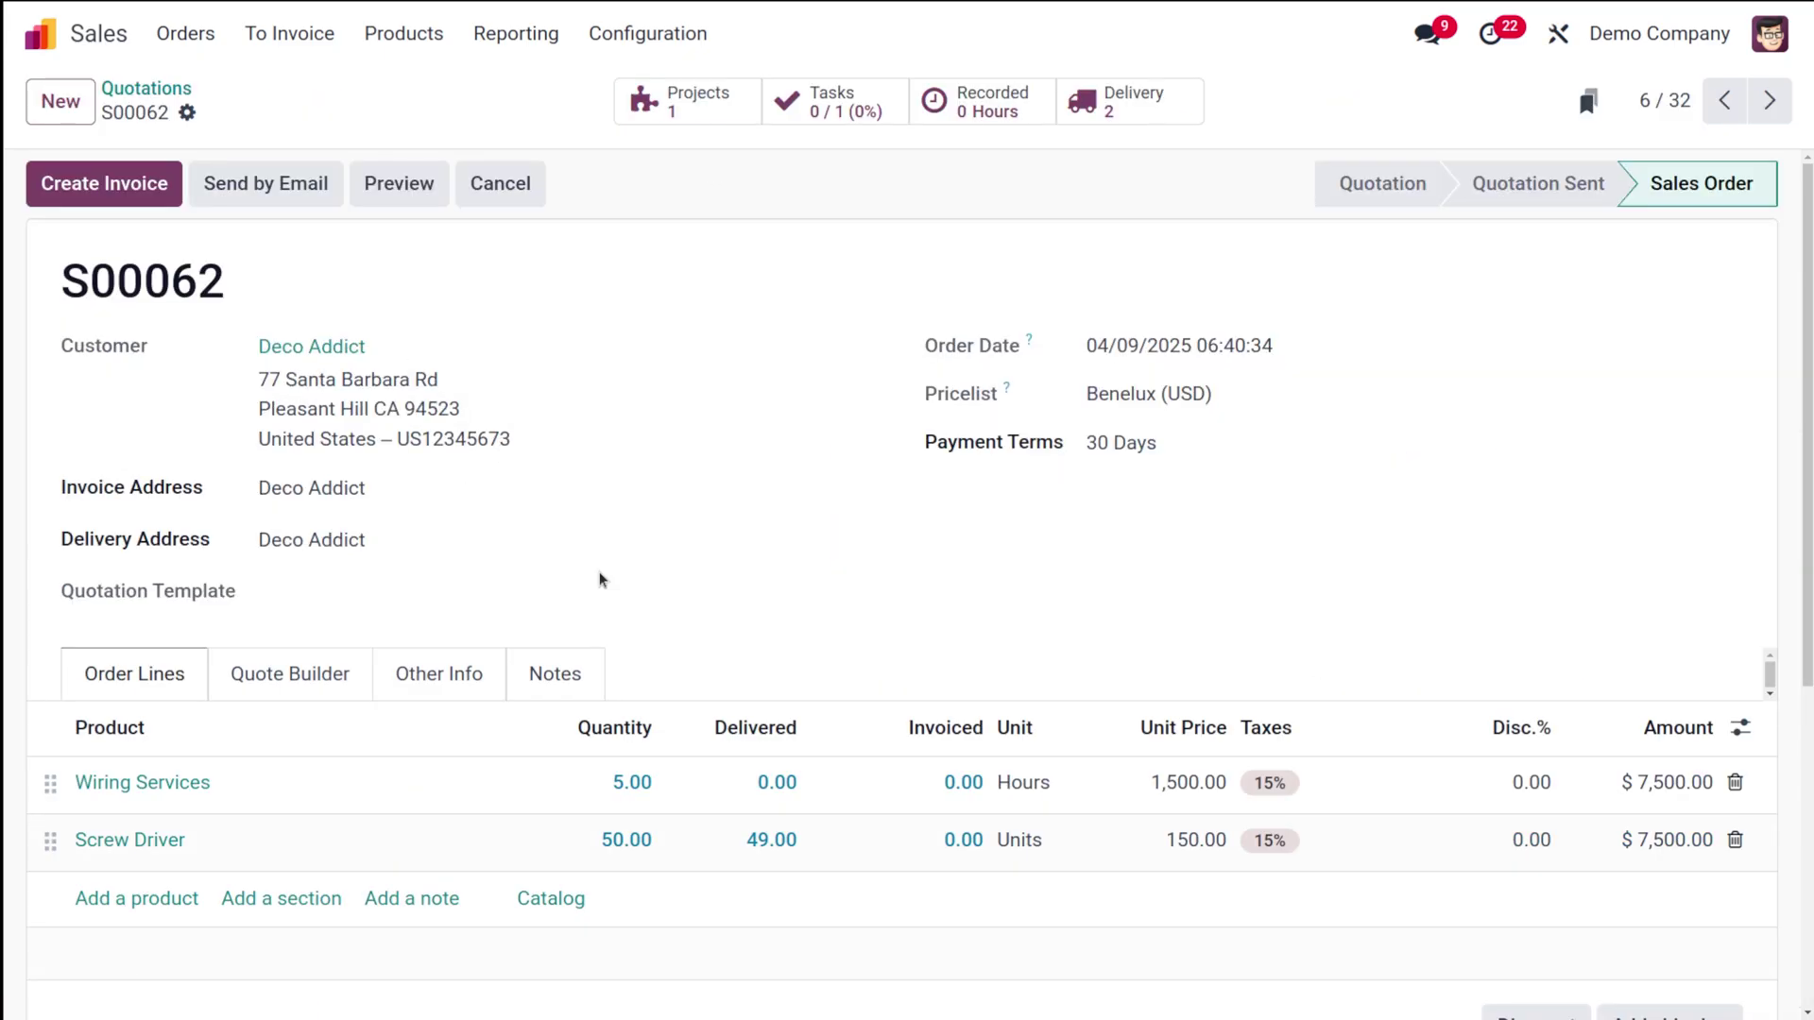
{"action": "left_click", "coordinate": [1132, 102]}
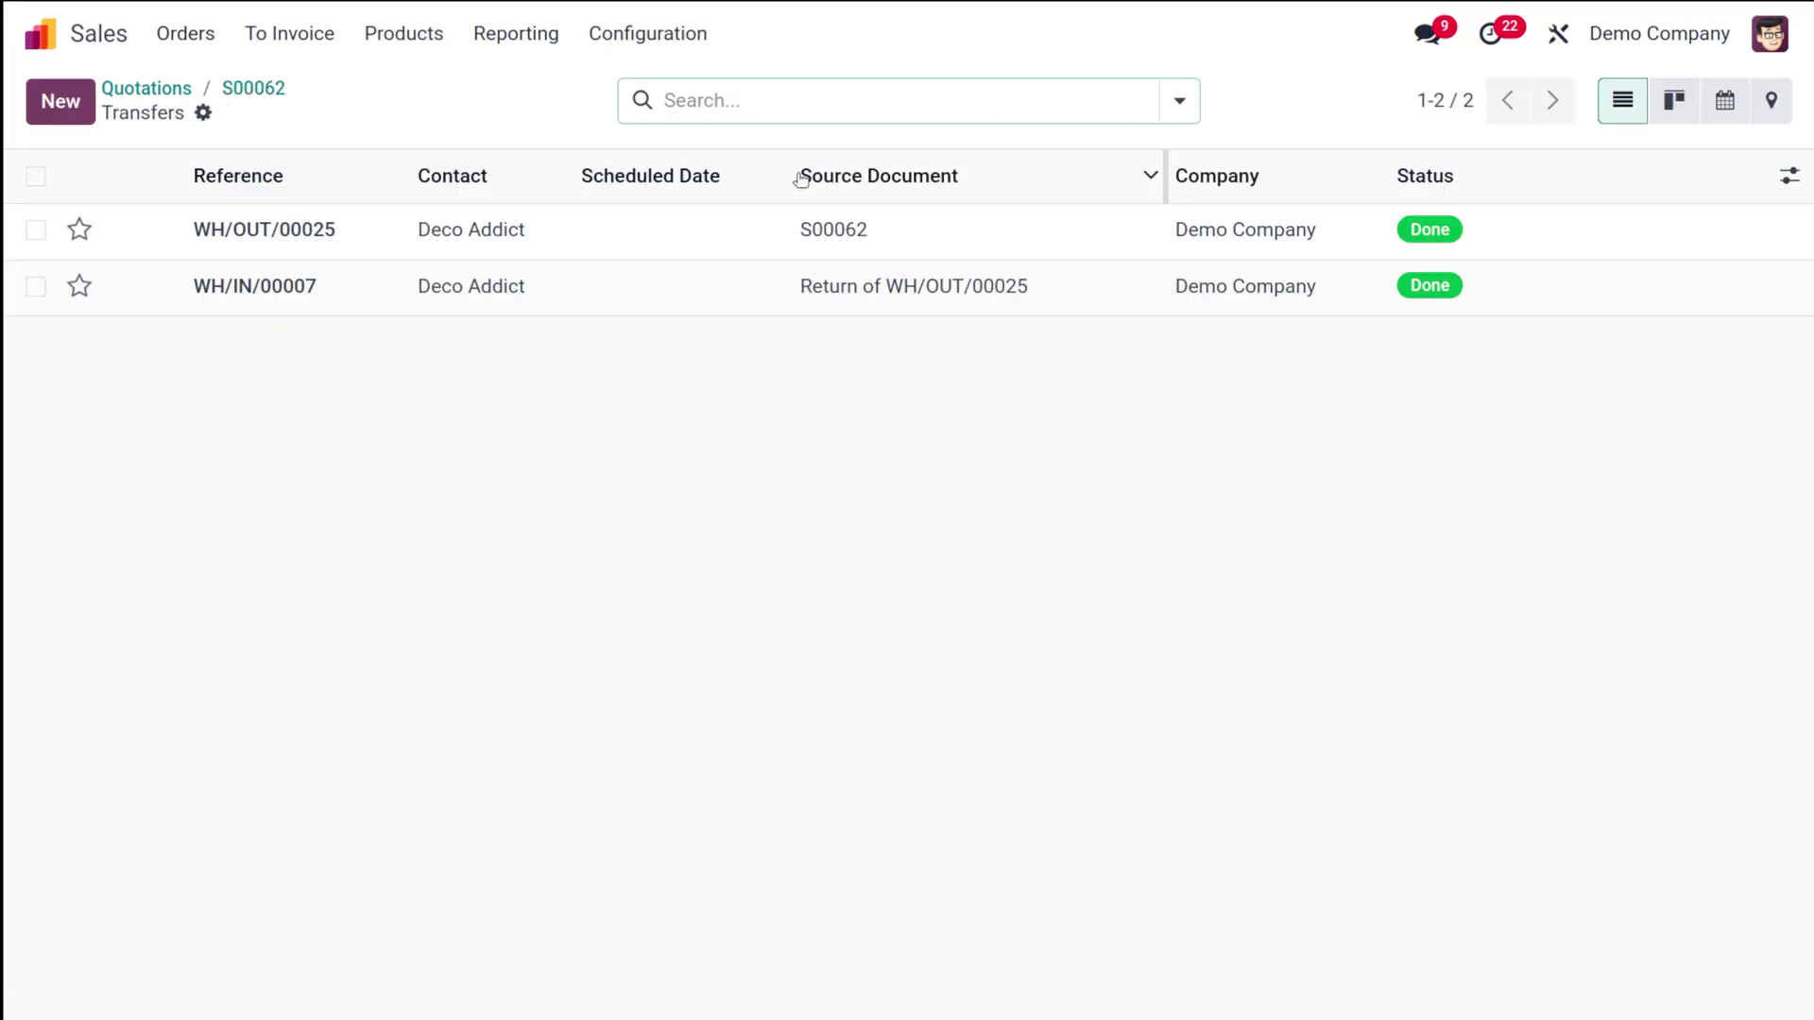
{"action": "left_click", "coordinate": [470, 301]}
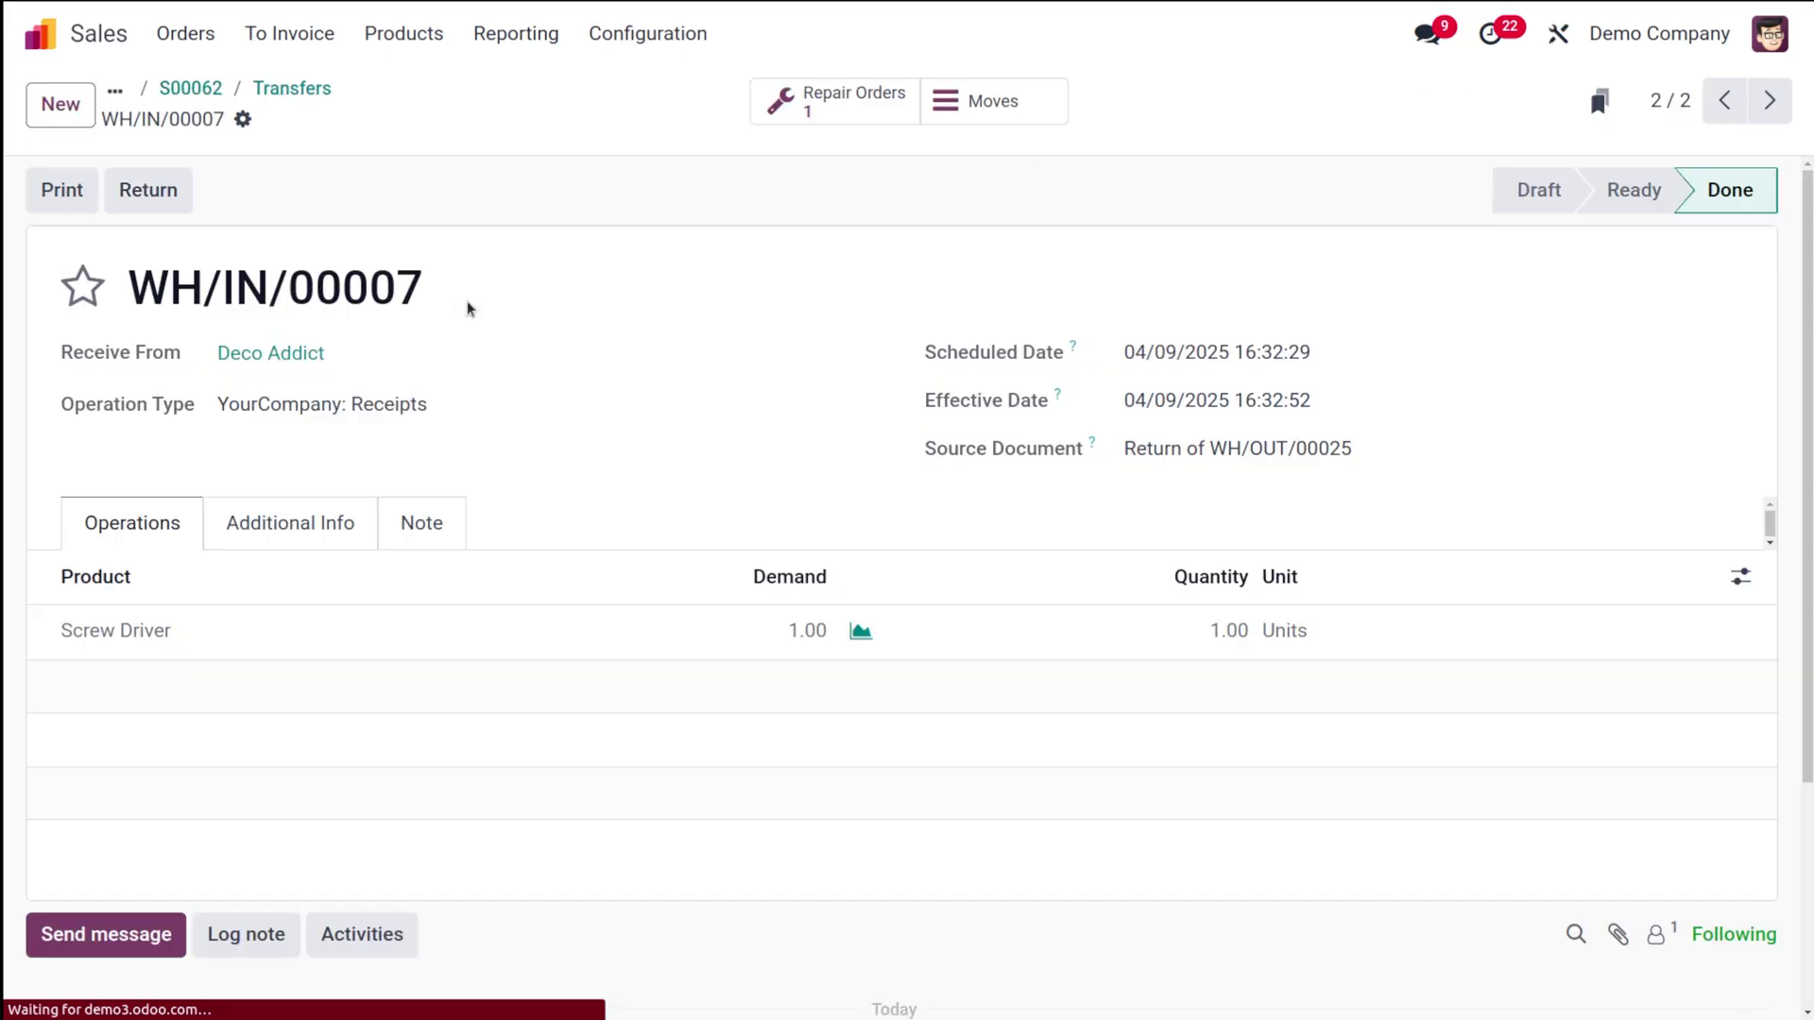
Review the repair order linked to the return receipt and the repair's sales order, and go back to the receipt.
{"action": "left_click", "coordinate": [821, 103]}
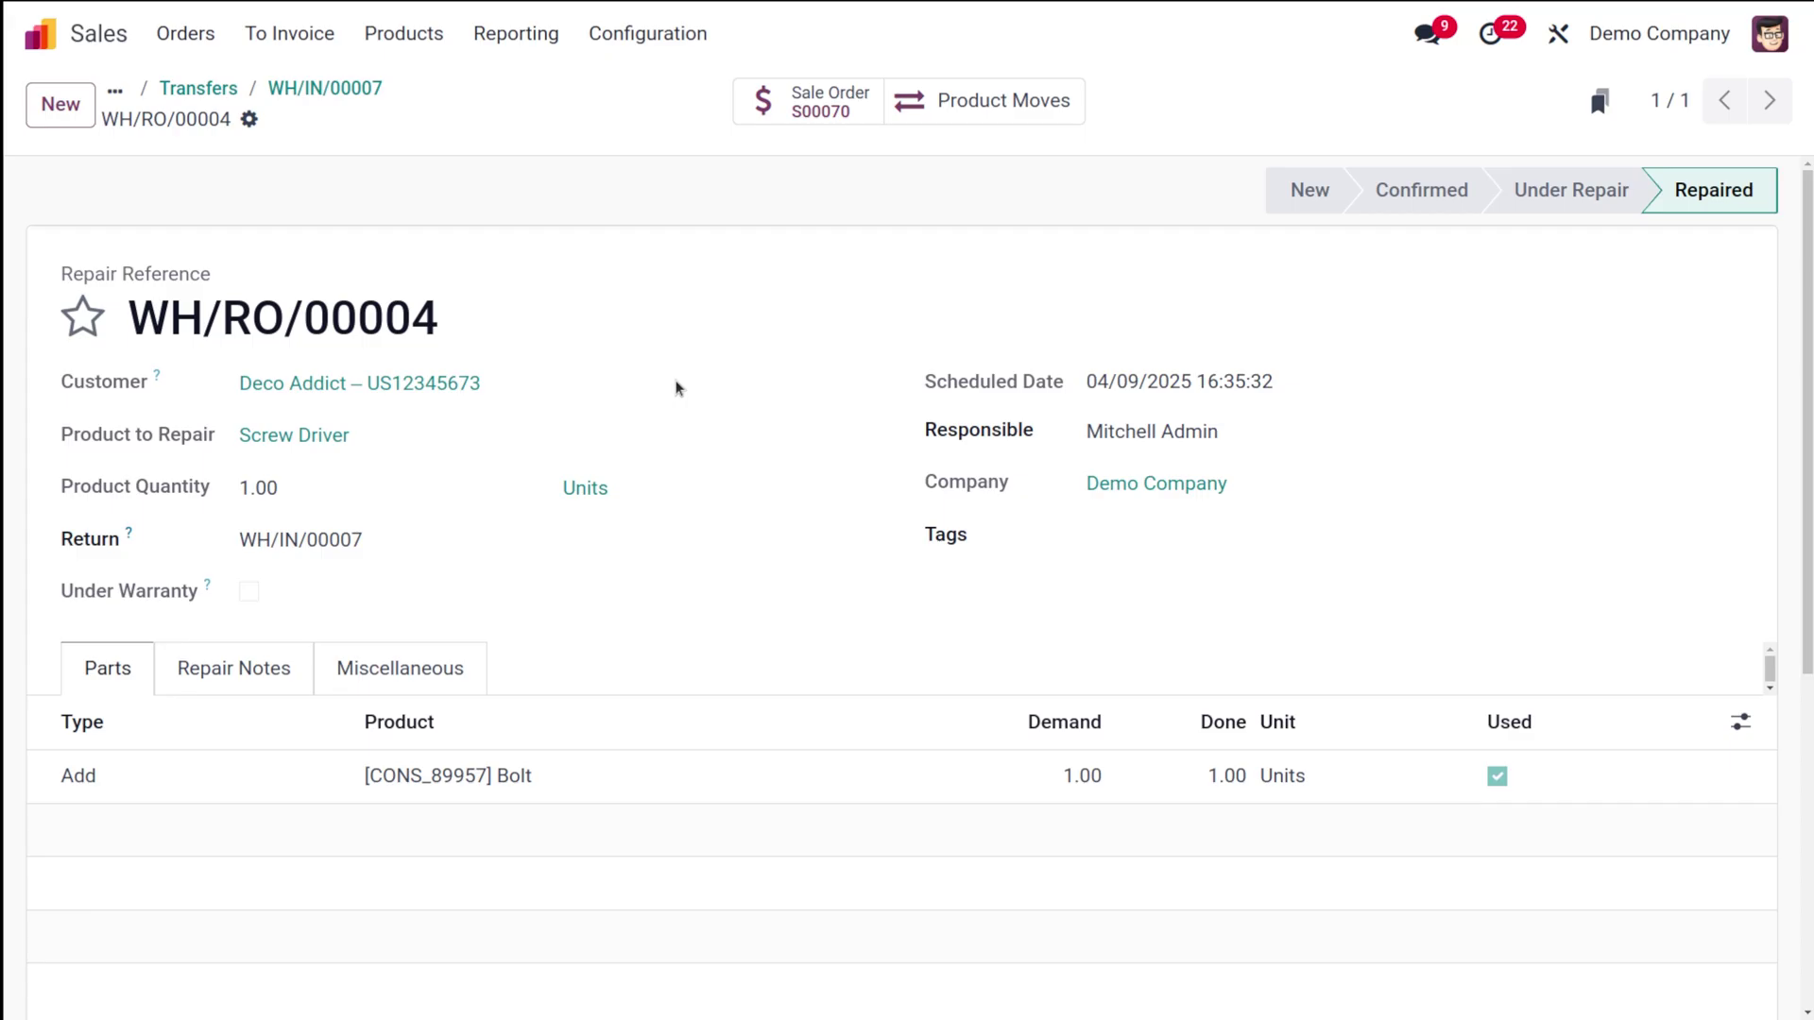
{"action": "left_click", "coordinate": [820, 119]}
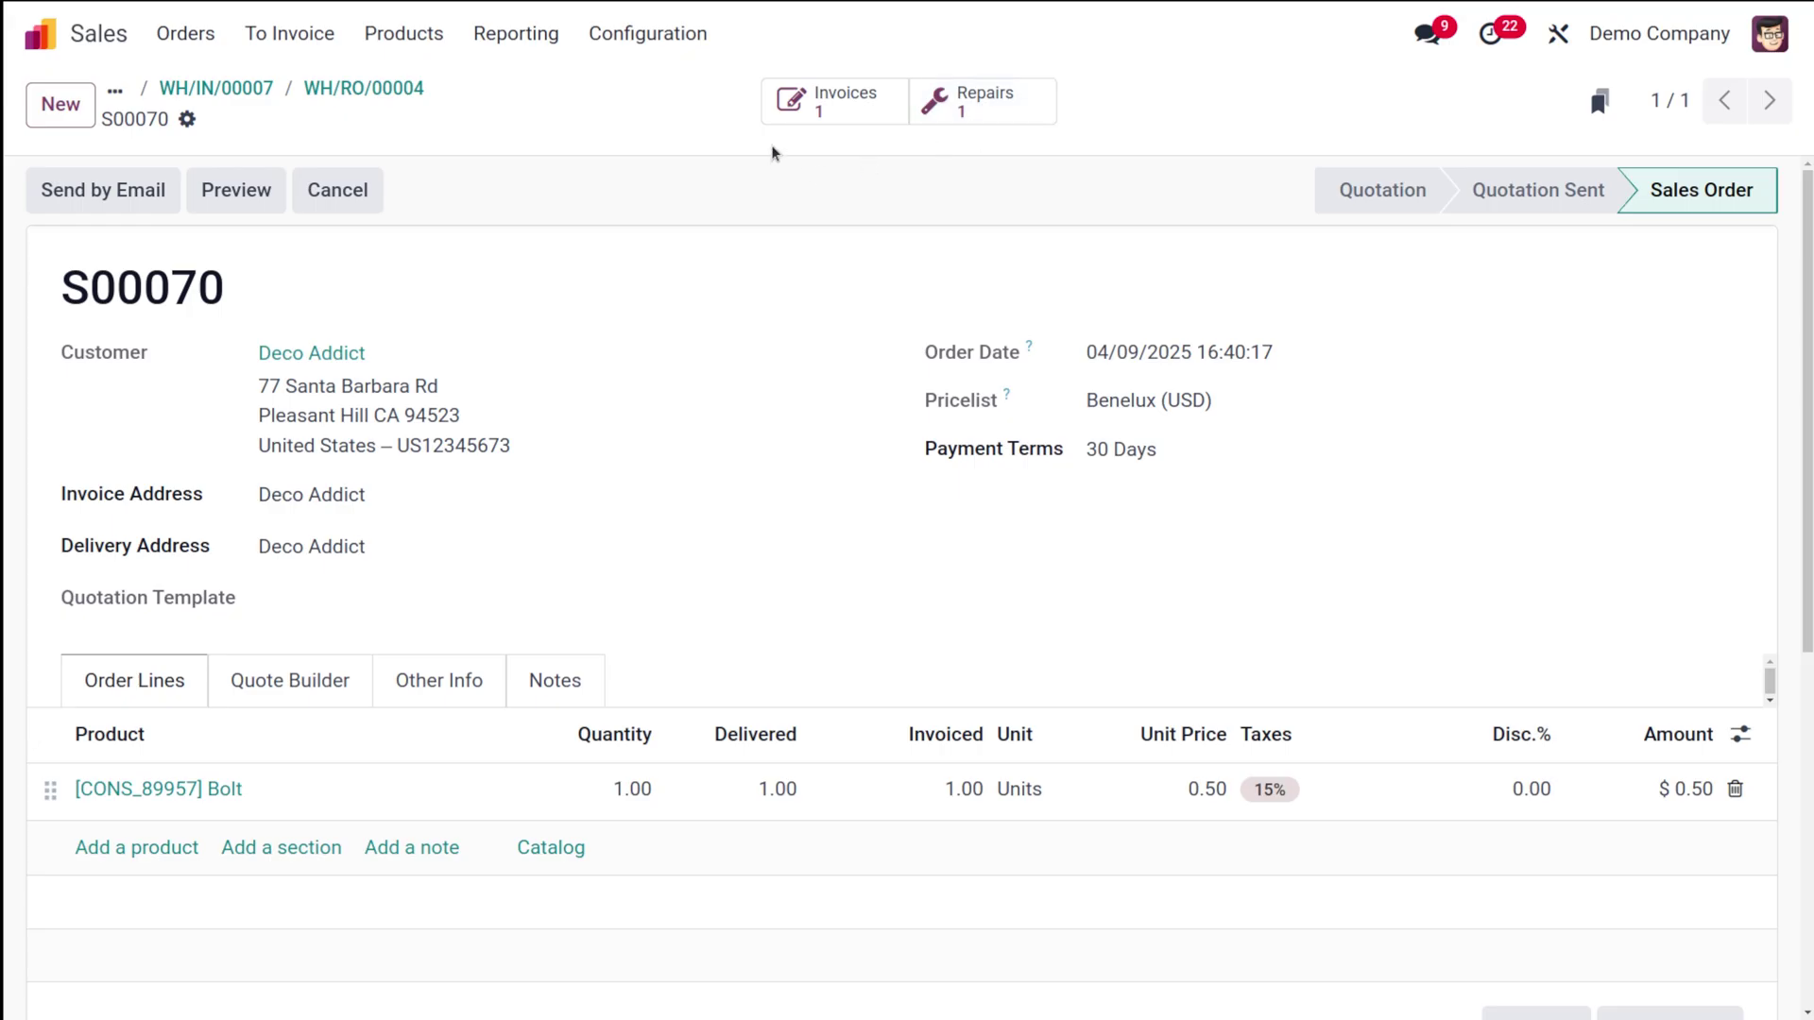
{"action": "left_click", "coordinate": [409, 100]}
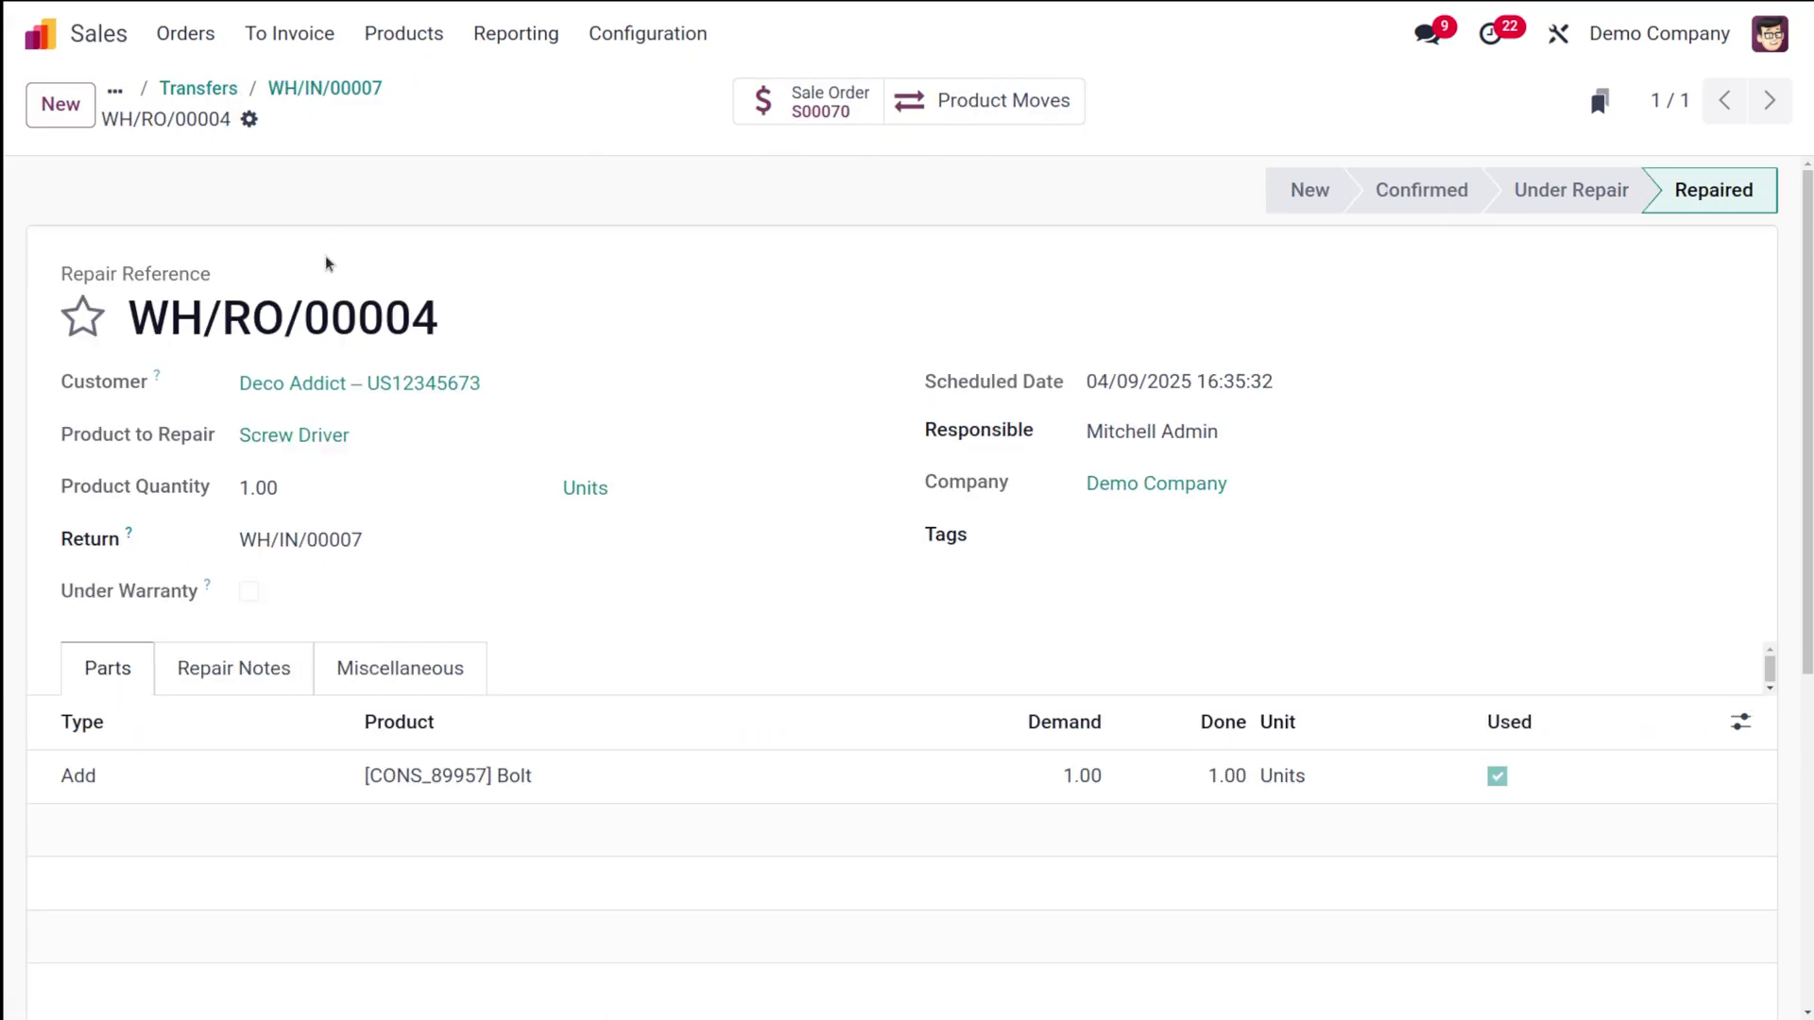
{"action": "scroll", "coordinate": [456, 468], "scroll_direction": "down", "scroll_amount": 10}
{"action": "scroll", "coordinate": [427, 421], "scroll_direction": "up", "scroll_amount": 10}
{"action": "left_click", "coordinate": [331, 87]}
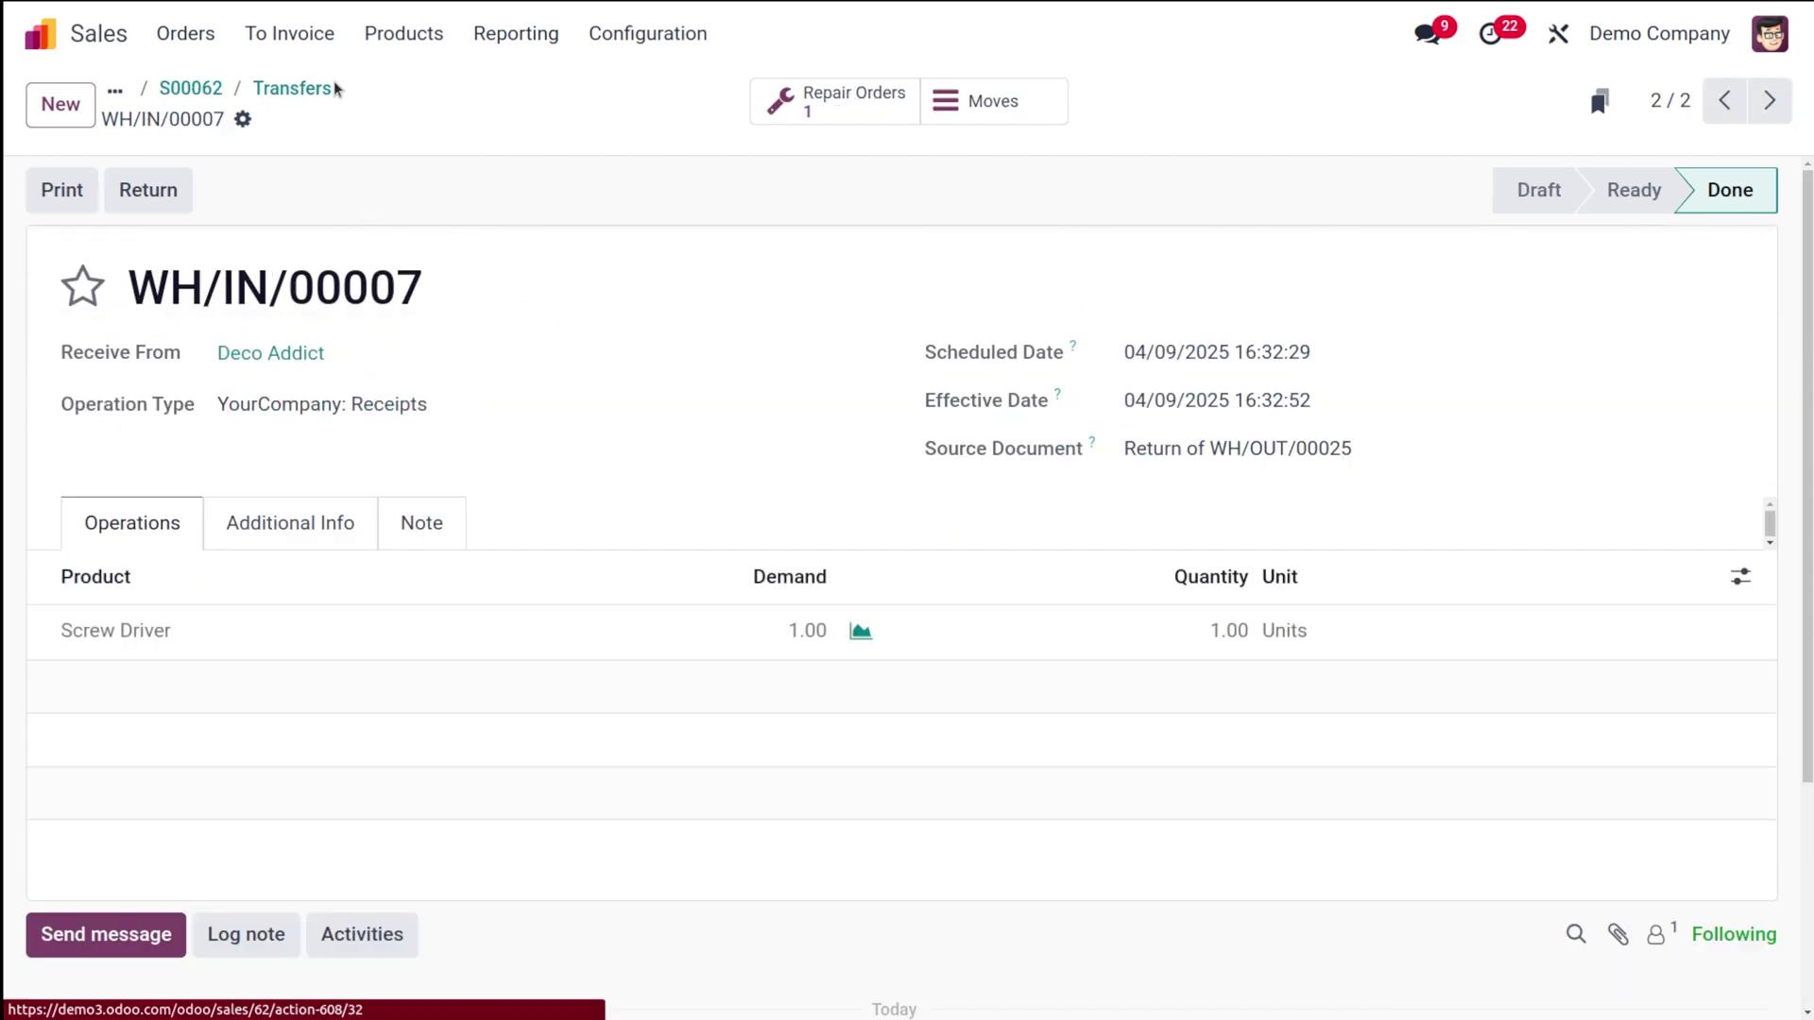
Create a return of 1 Screw Driver from the receipt to send it back to the customer, and validate the resulting delivery.
{"action": "left_click", "coordinate": [146, 192]}
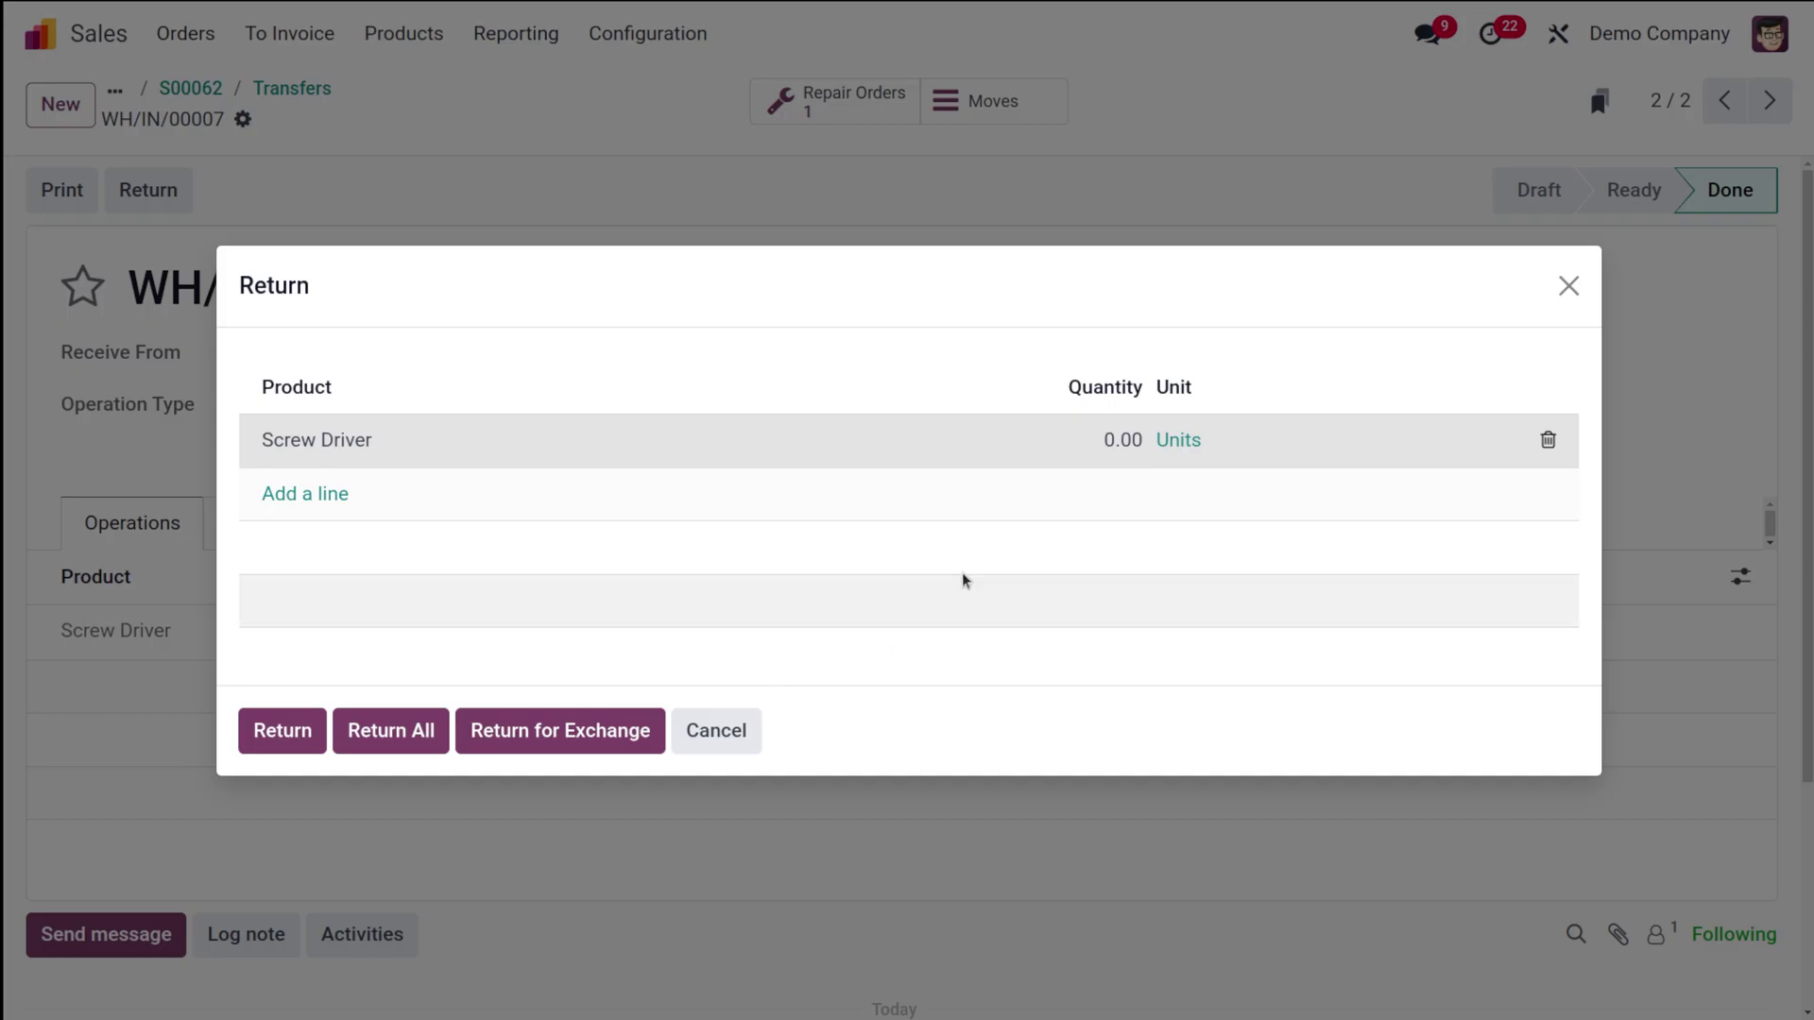
{"action": "left_click", "coordinate": [1121, 446]}
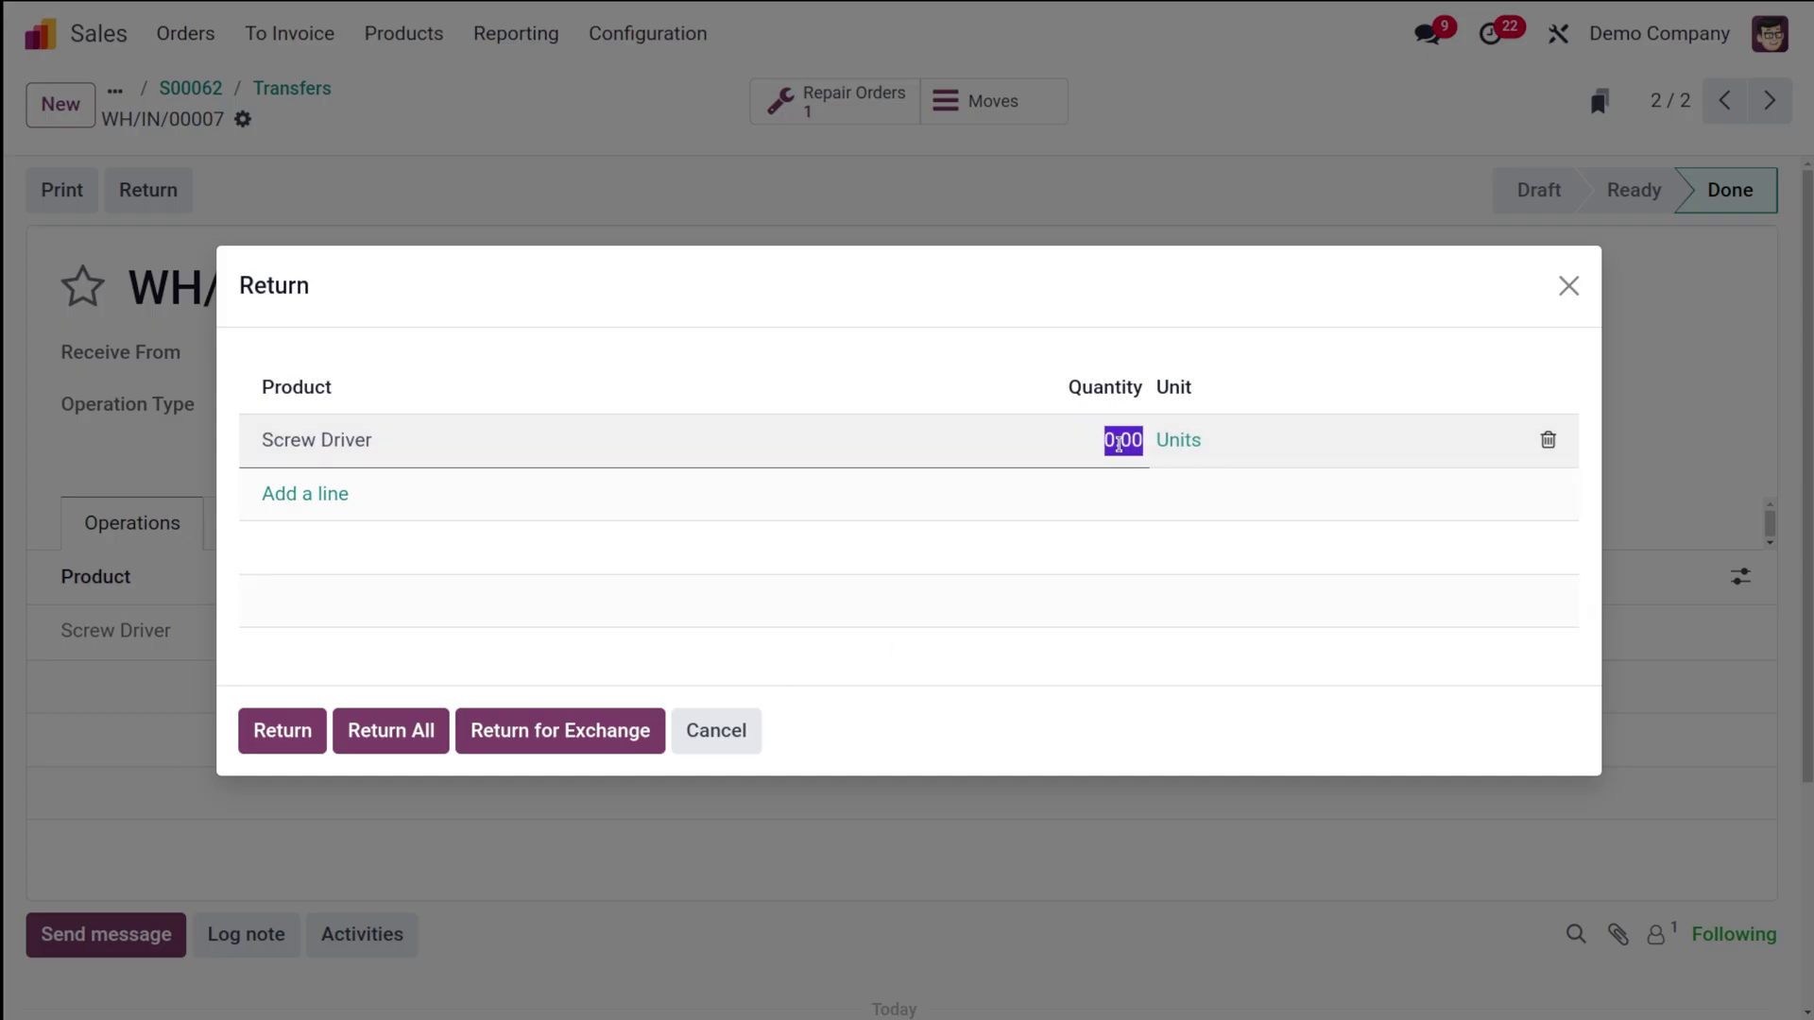
{"action": "type", "text": "1"}
{"action": "left_click", "coordinate": [282, 731]}
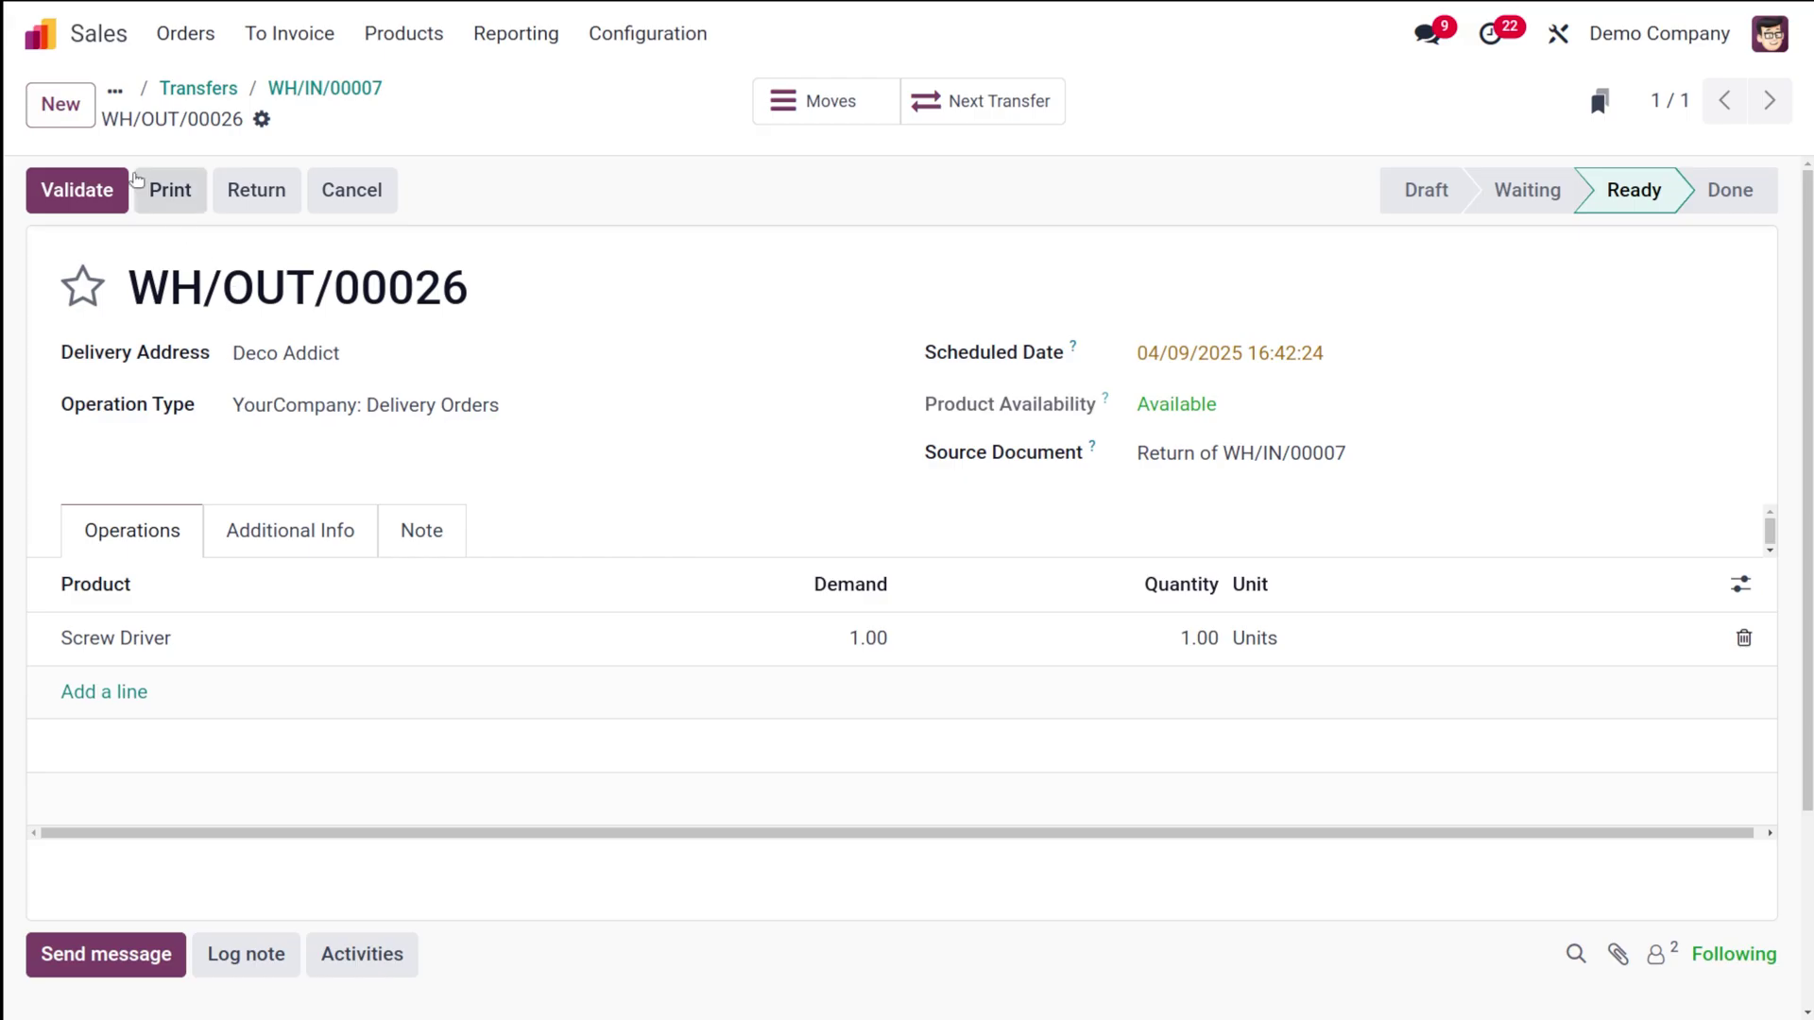
{"action": "left_click", "coordinate": [59, 182]}
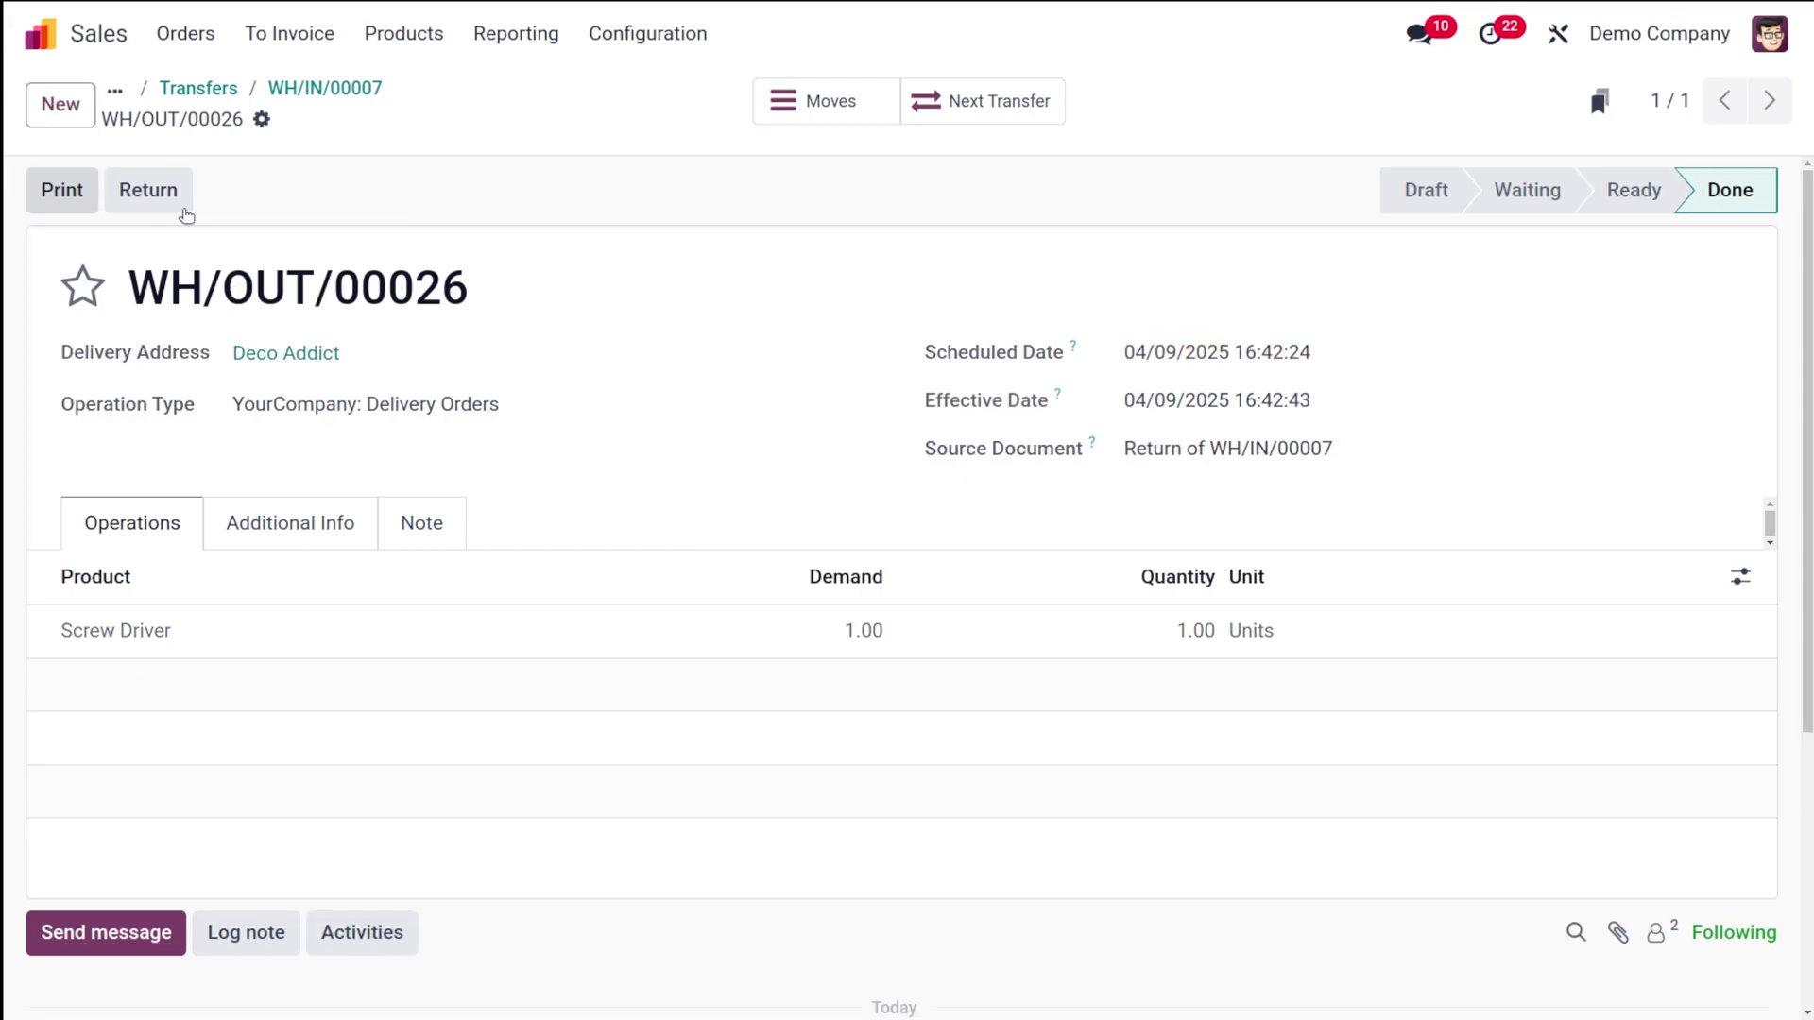
Go back through the transfers to the original sales order to check its delivered quantities and linked deliveries.
{"action": "left_click", "coordinate": [350, 87]}
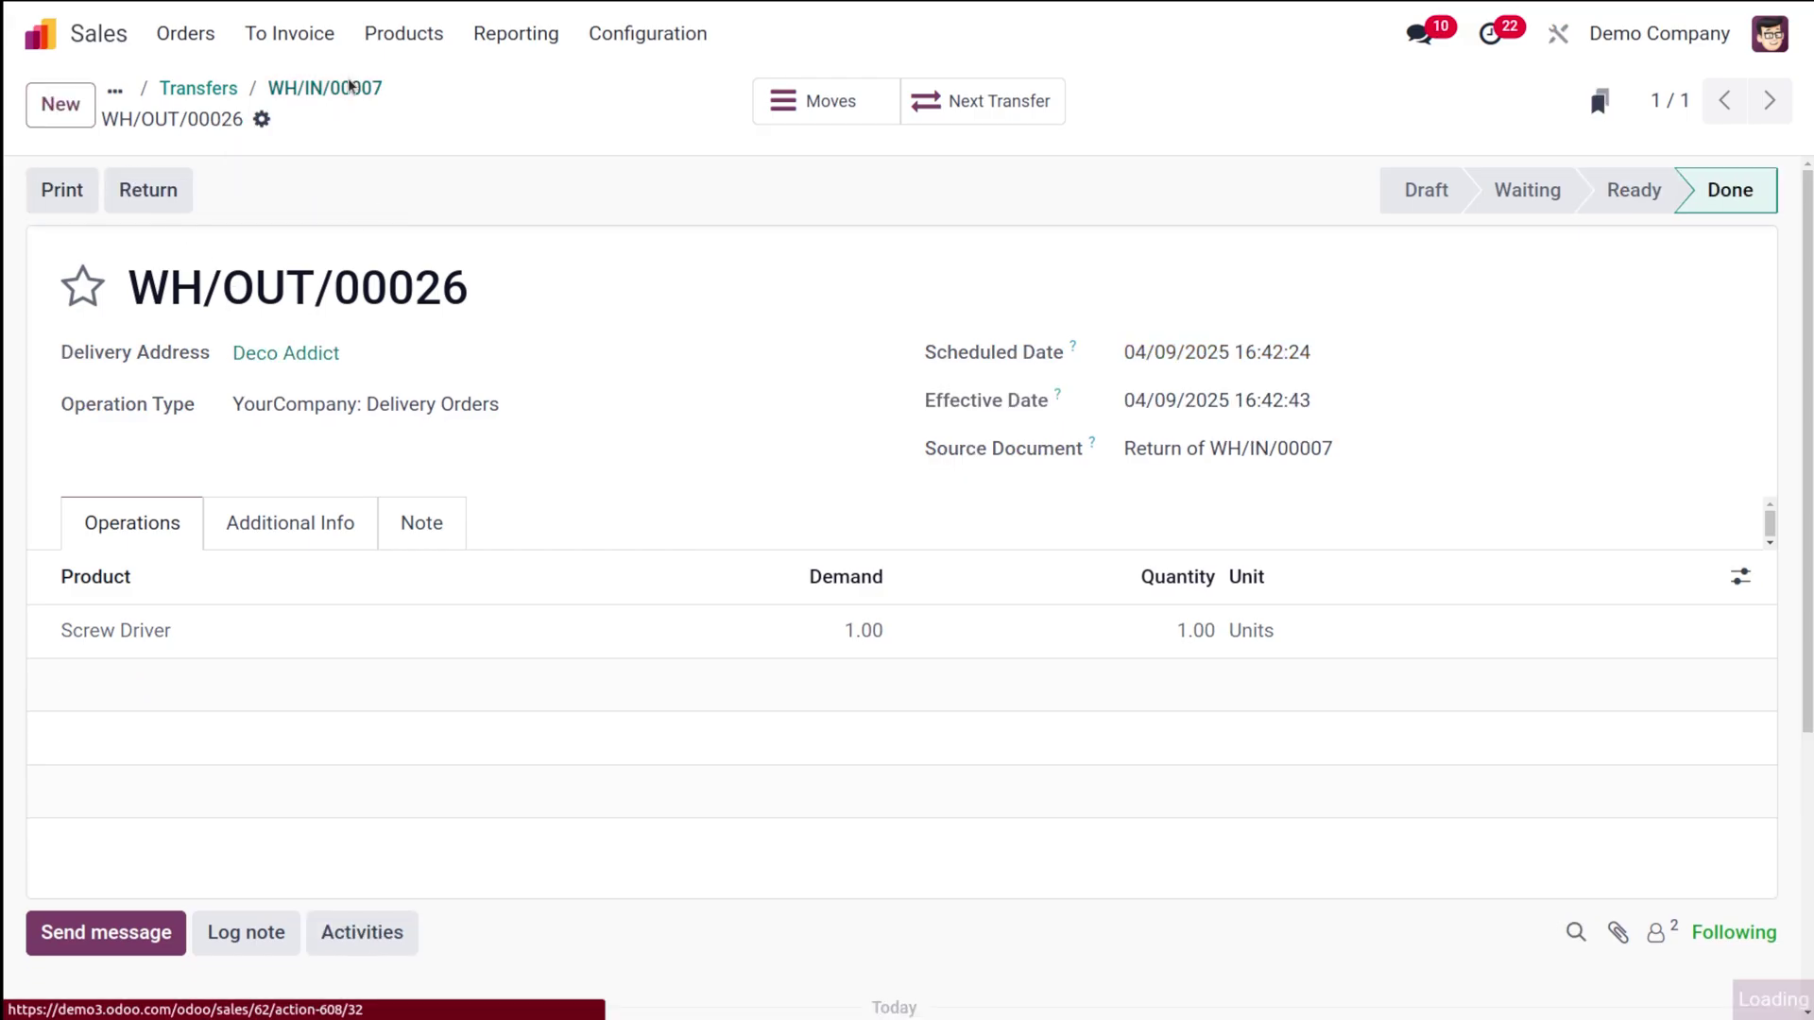
{"action": "left_click", "coordinate": [326, 85]}
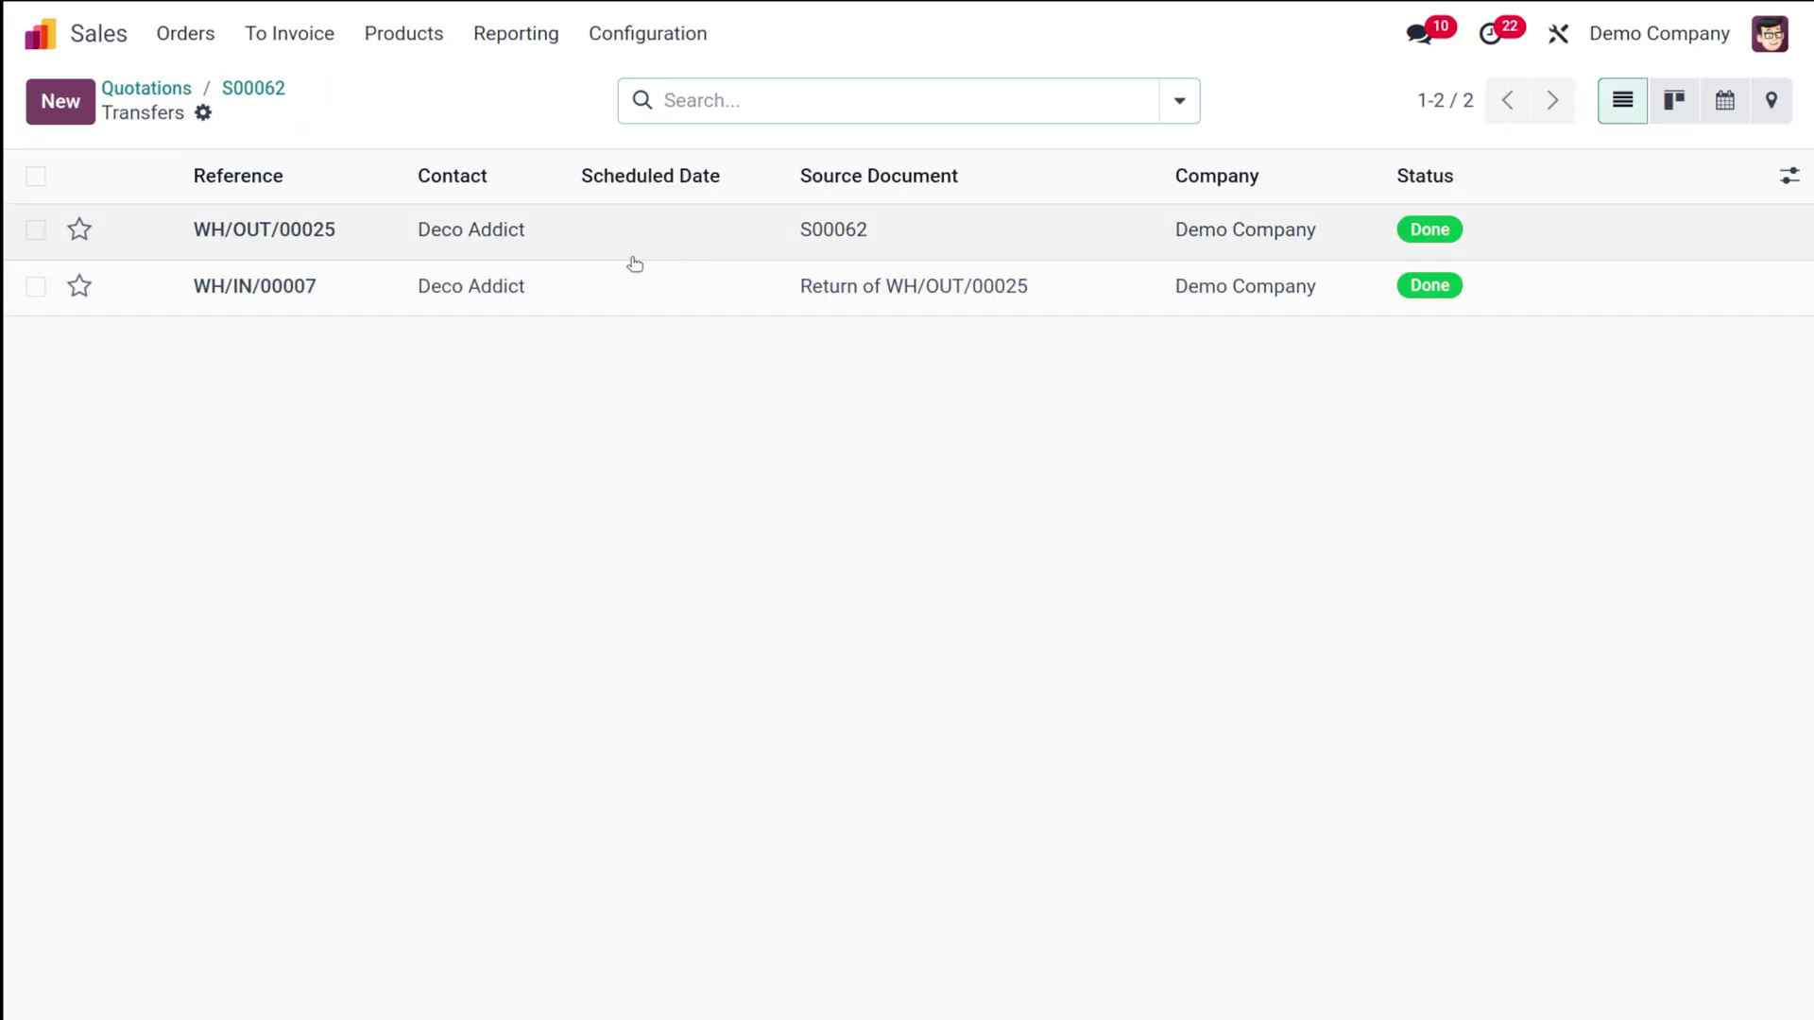
{"action": "left_click", "coordinate": [240, 88]}
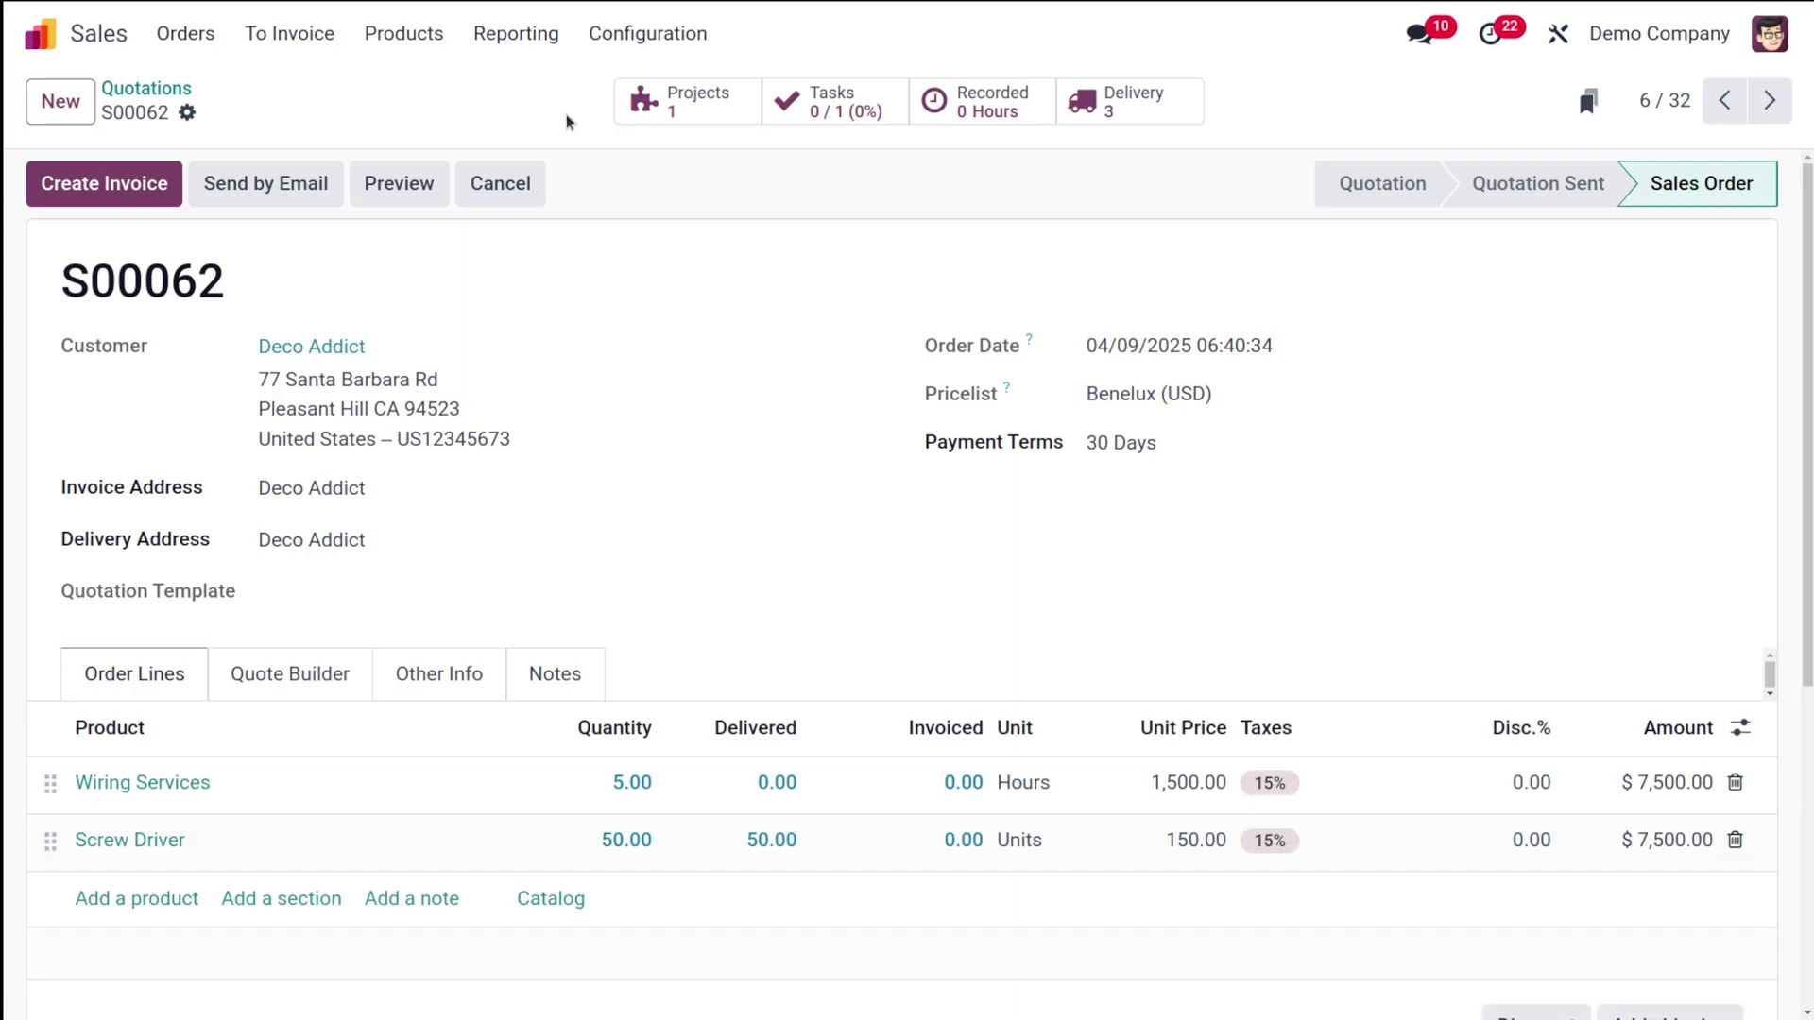